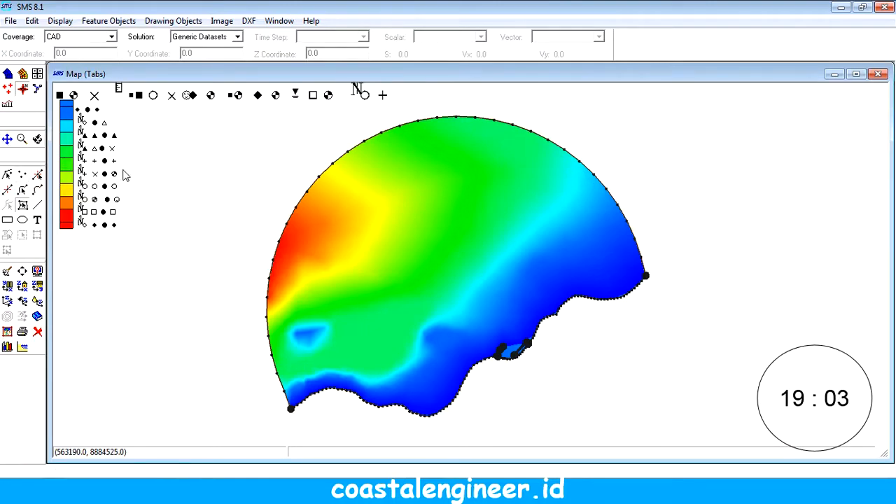
Step: Switch to the Mesh module and review the commands available for the RMA2 and RMA4 models
left_click(8, 74)
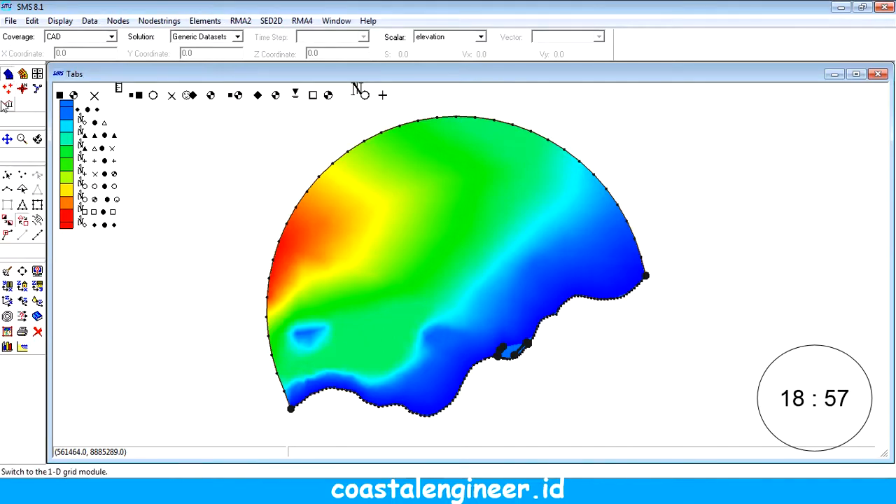
left_click(238, 22)
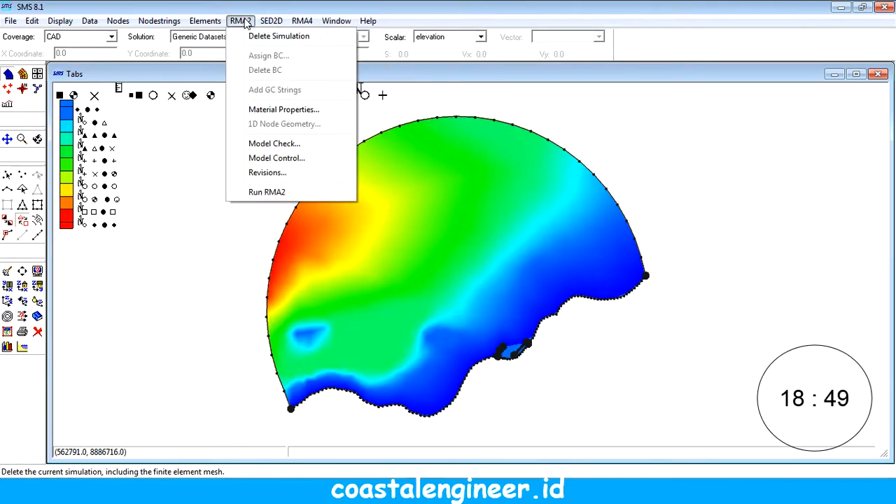
mouse_move(305, 17)
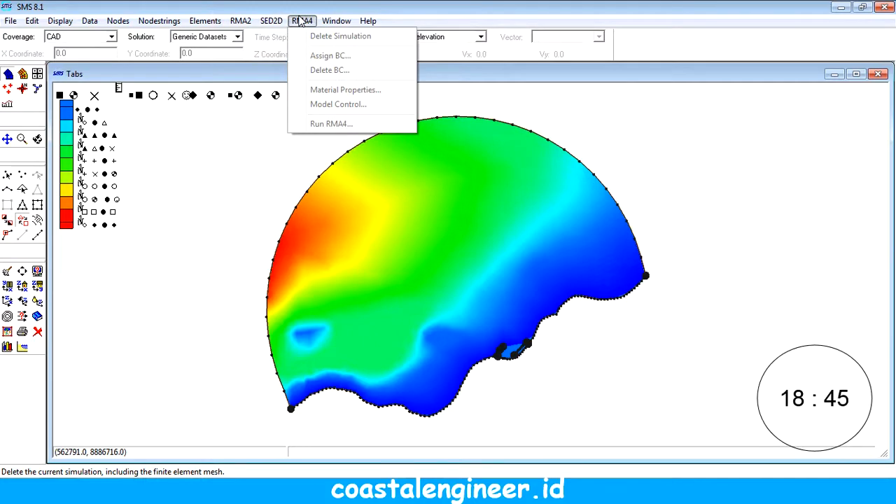
mouse_move(250, 23)
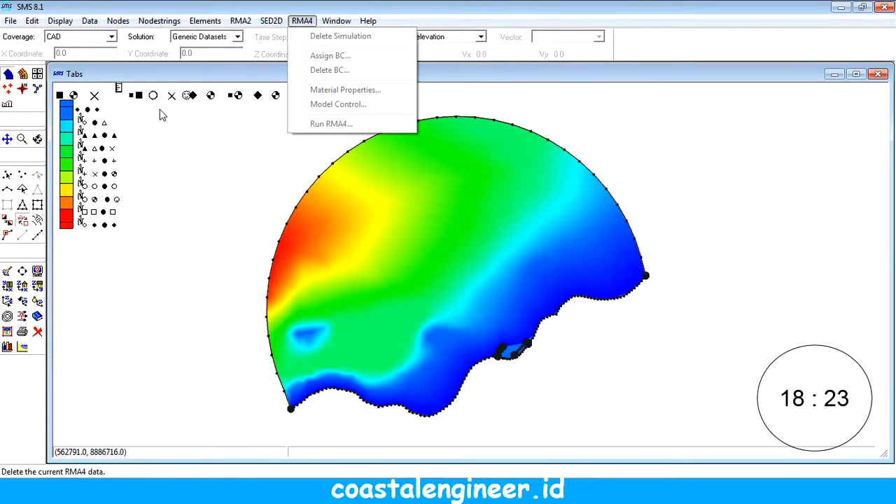
left_click(217, 7)
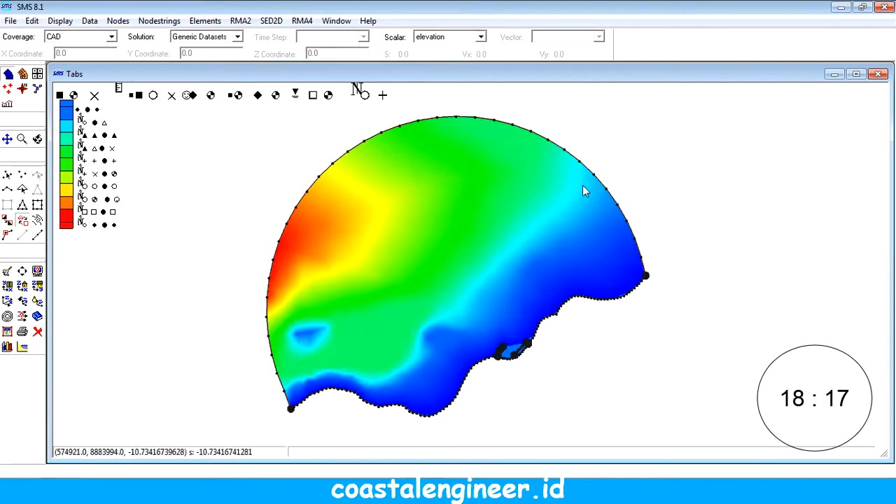
Step: Create a nodestring along the entire offshore arc between its two coastal end nodes, including all nodes in between, and select it
left_click(7, 191)
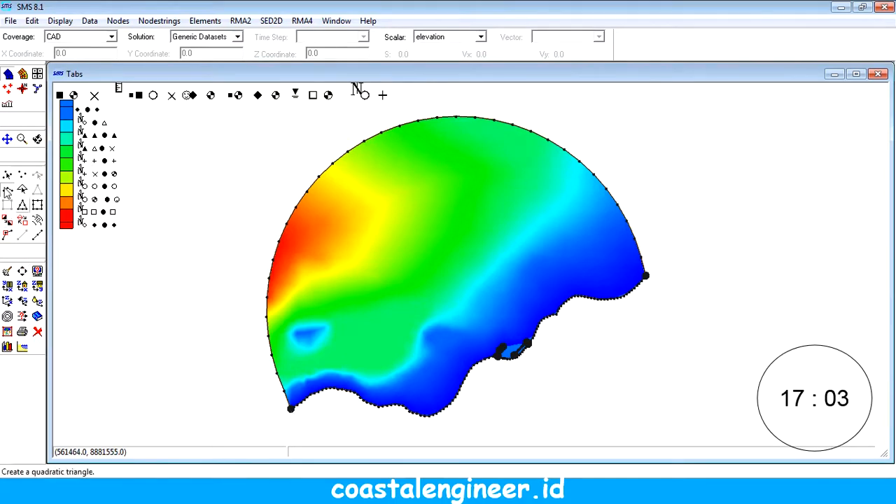
left_click(291, 409)
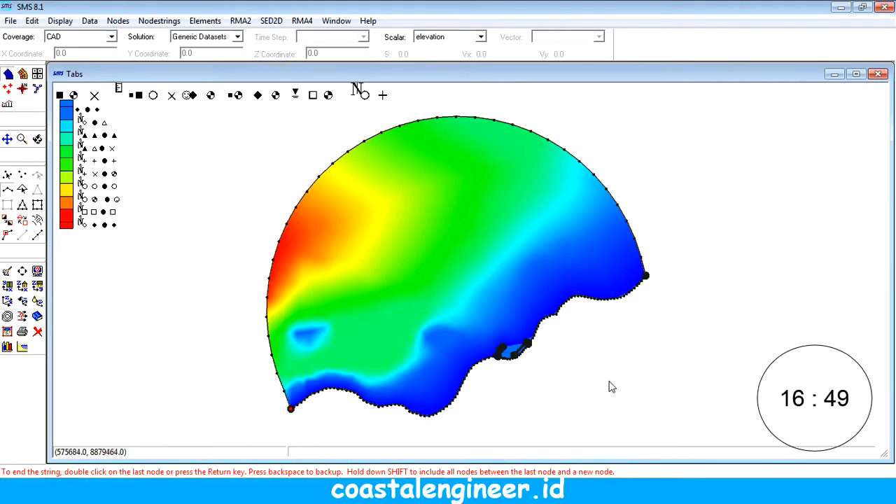
double_click(645, 277)
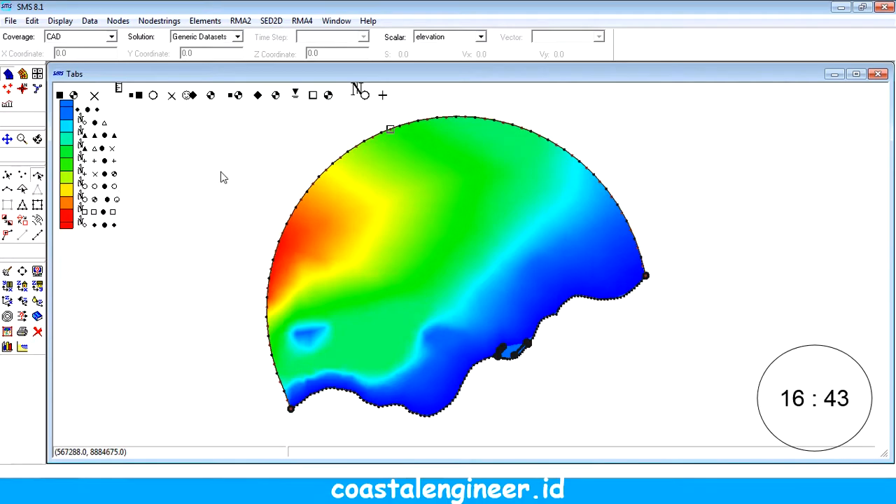
left_click(390, 130)
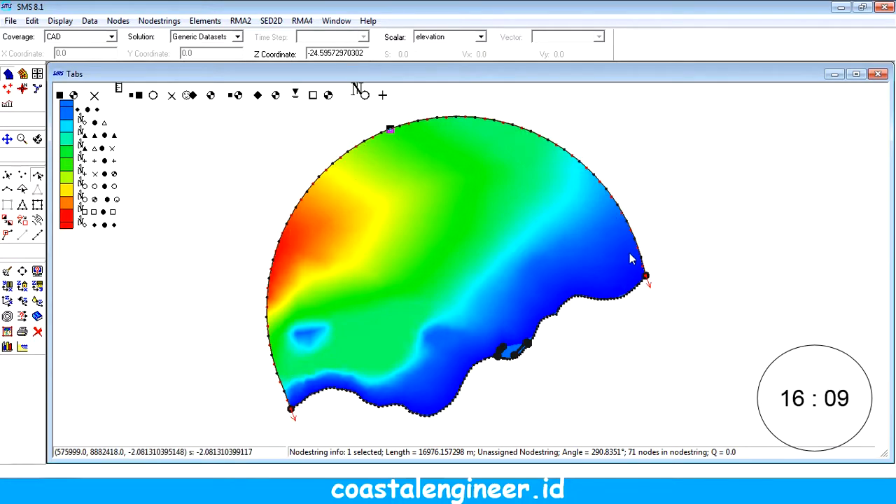
Step: Create a short nodestring about 165 m long on the coastline bend northeast of the small harbour, and select it
left_click(21, 139)
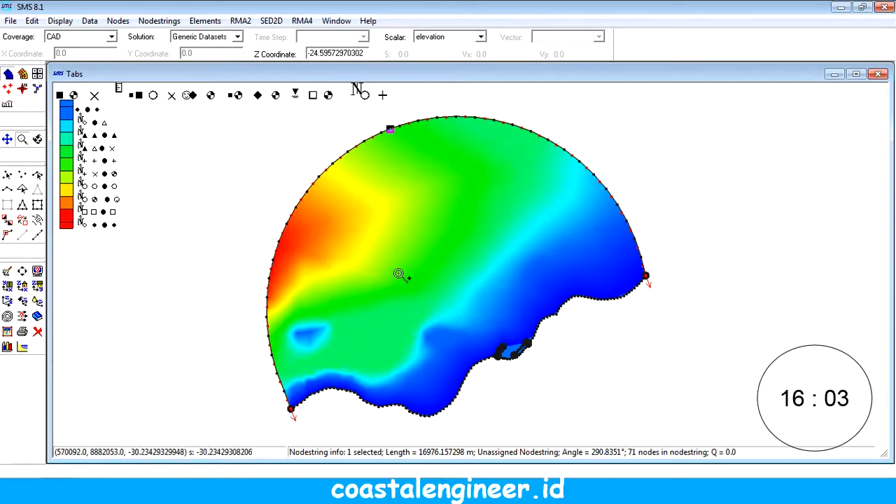
left_click_drag(375, 252, 624, 424)
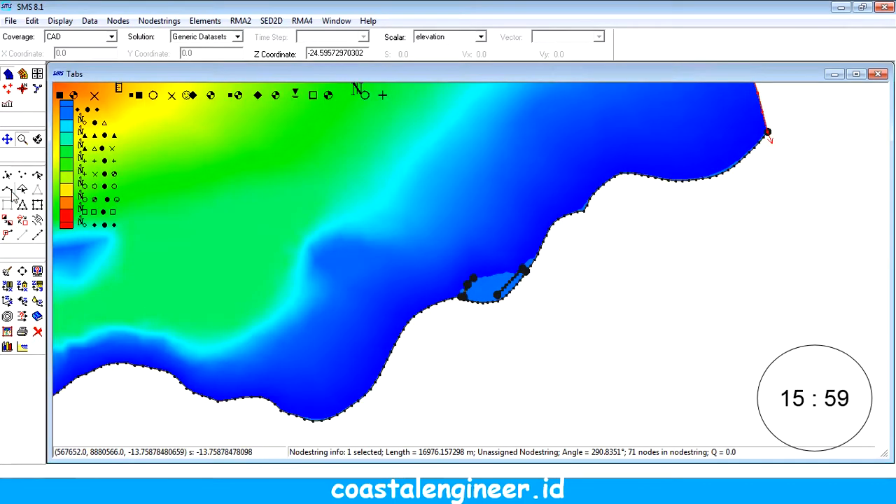
left_click(290, 226)
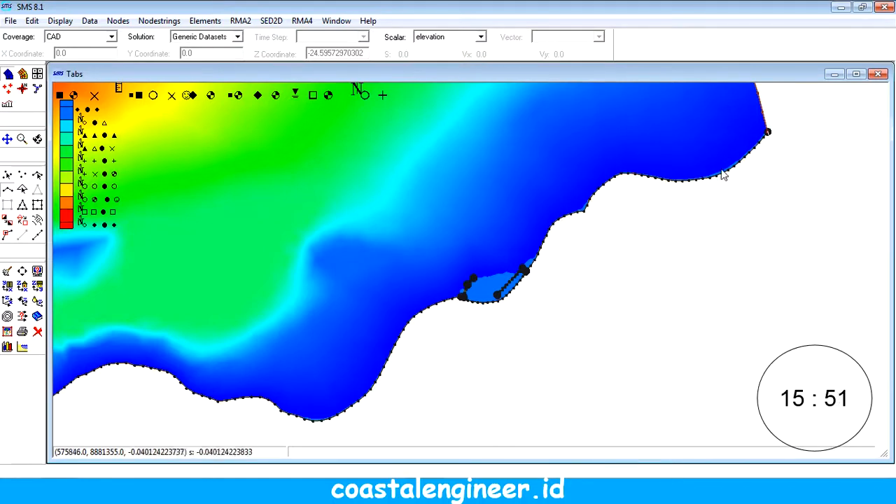
left_click(589, 201)
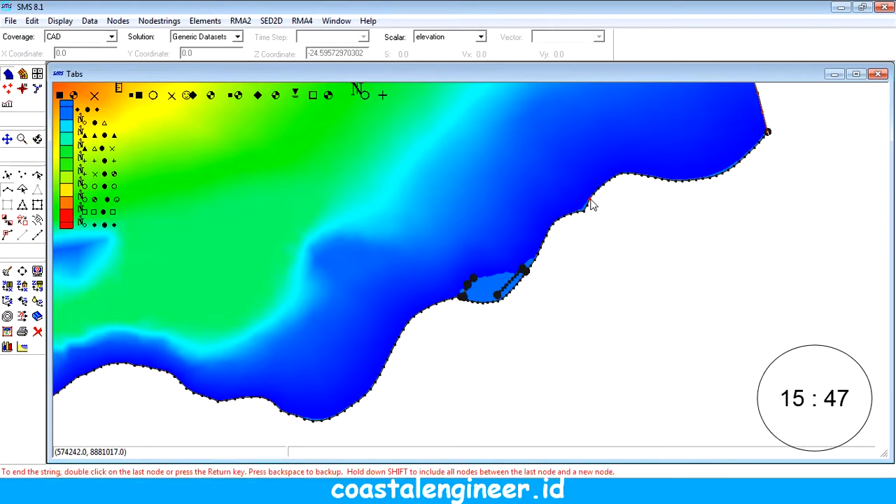
double_click(586, 215)
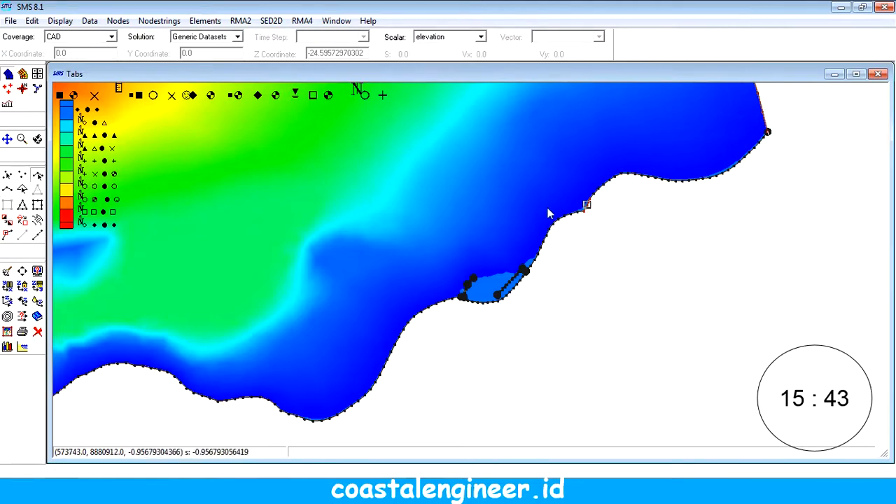
left_click(585, 202)
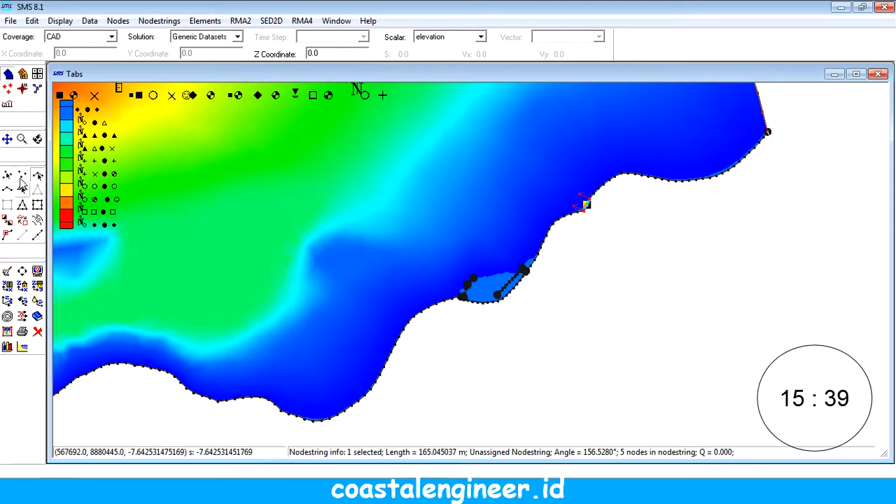
Step: Create a three-node nodestring about 104 m long on the southwestern coastline, just before the concave bend, and select it
left_click(21, 271)
left_click(22, 139)
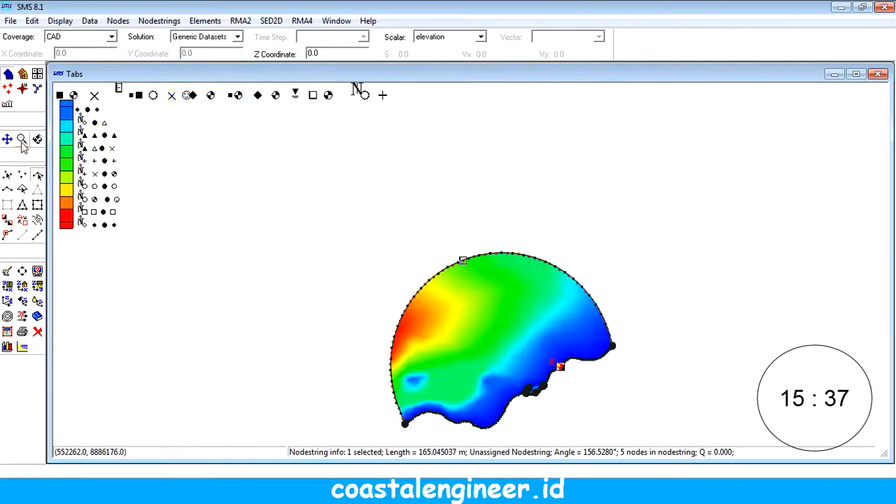
left_click_drag(443, 411, 466, 435)
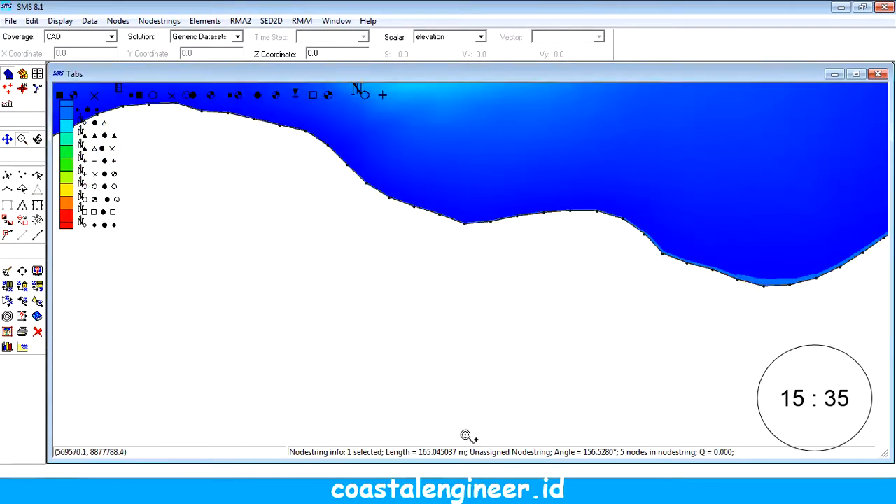
left_click(23, 190)
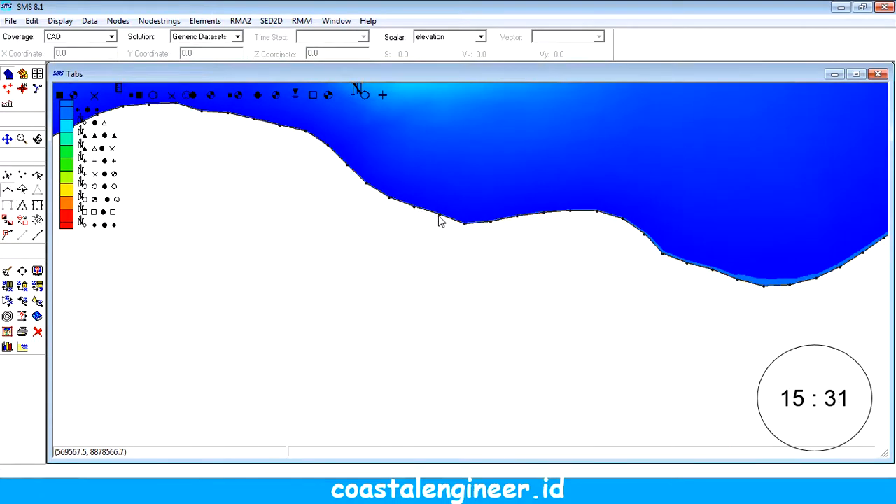
left_click(440, 215)
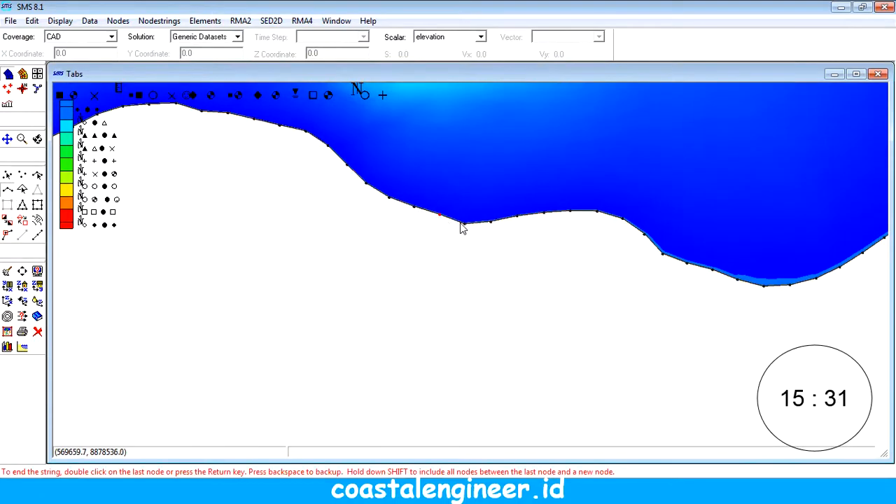
double_click(413, 208)
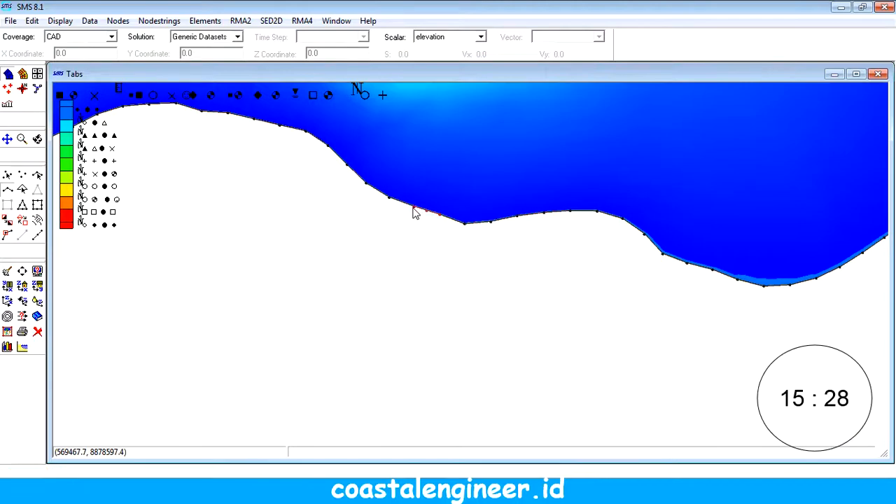
left_click(37, 174)
left_click(432, 214)
left_click(426, 212)
Step: Check the three nodestrings by selecting the offshore arc, the southwestern string and the northeastern string in turn
scroll(483, 316, "up", 2)
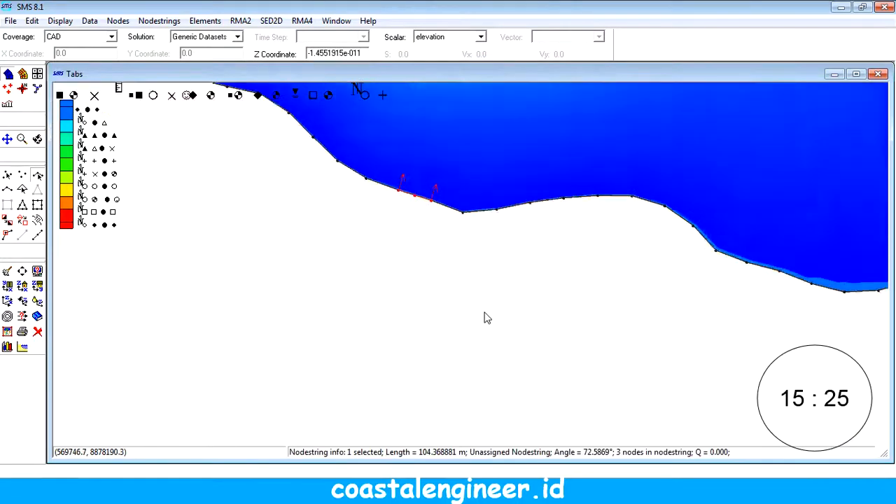
scroll(484, 316, "down", 12)
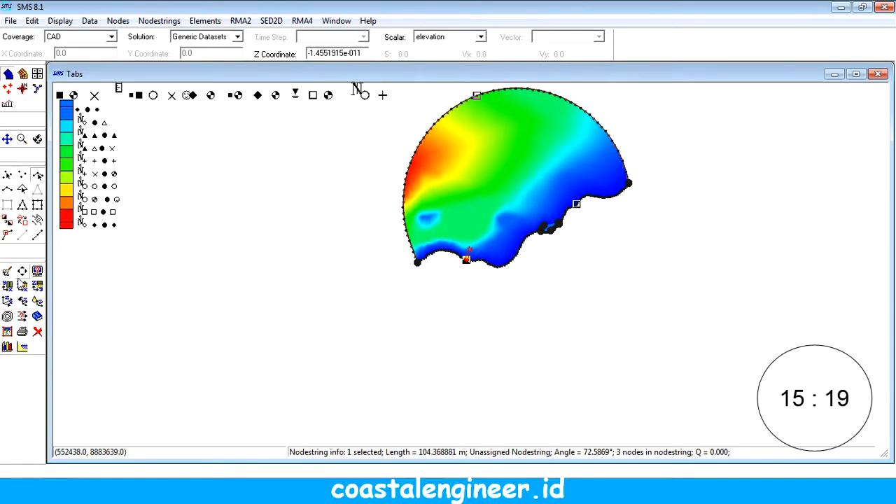
left_click(22, 271)
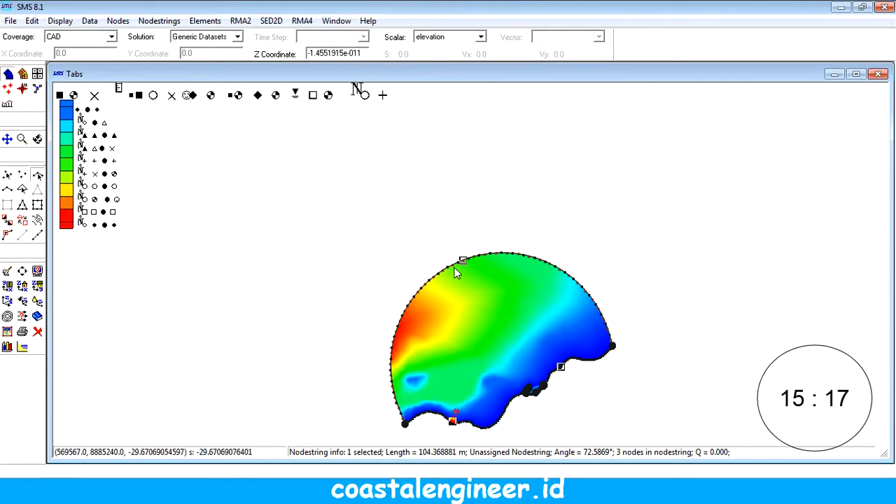
left_click_drag(432, 194, 426, 180)
scroll(427, 179, "up", 3)
left_click_drag(451, 257, 418, 138)
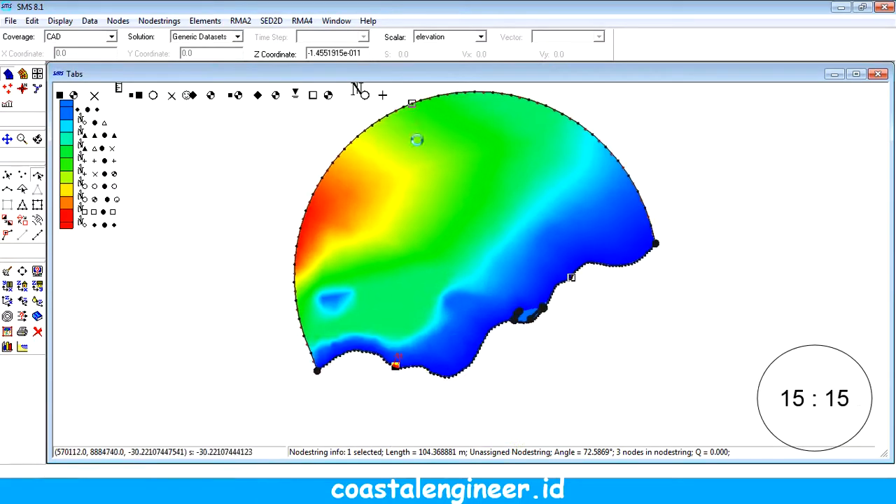
left_click(412, 104)
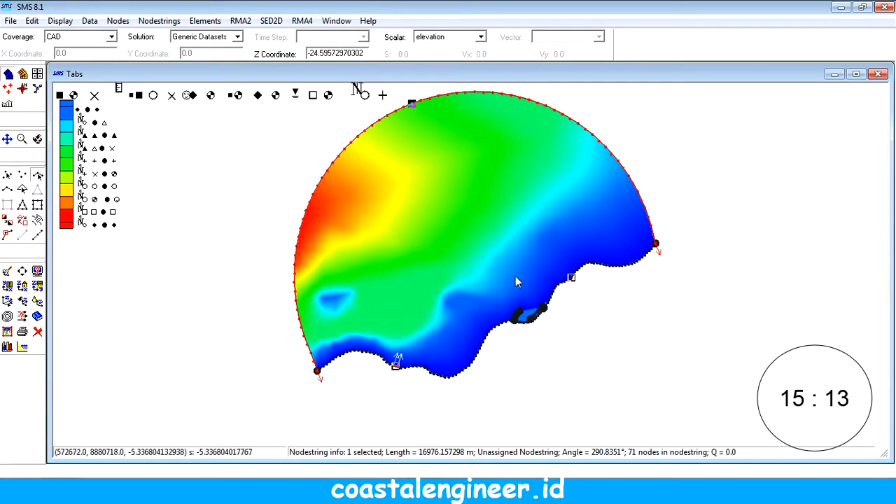
left_click(517, 319)
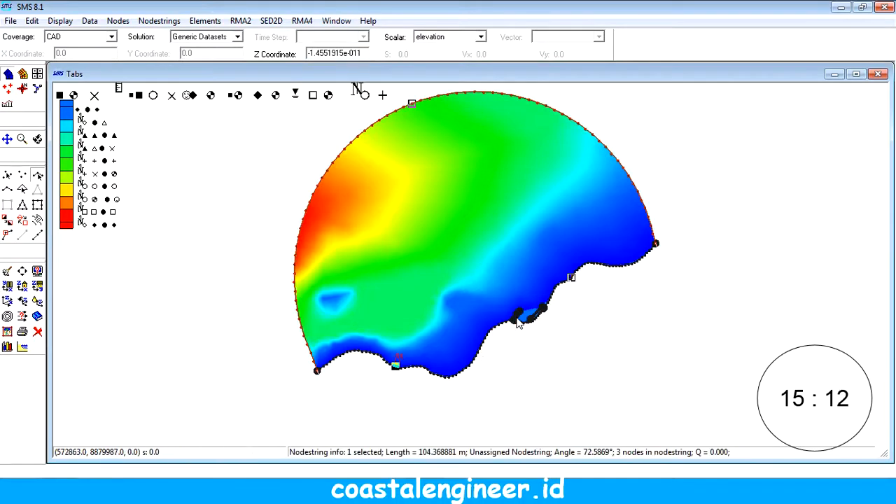
left_click(572, 277)
left_click_drag(480, 262, 472, 294)
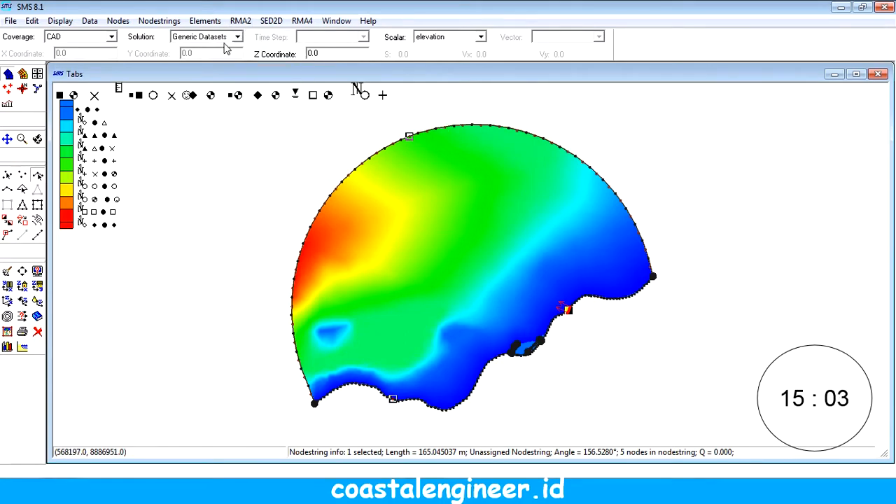
Step: Assign a constant water surface elevation boundary condition to the offshore arc nodestring for RMA2
left_click(410, 137)
left_click(240, 21)
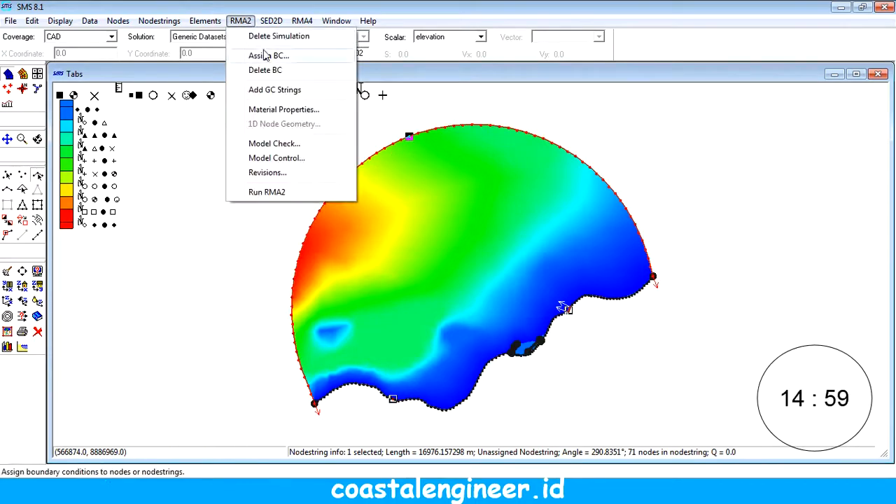
left_click(268, 56)
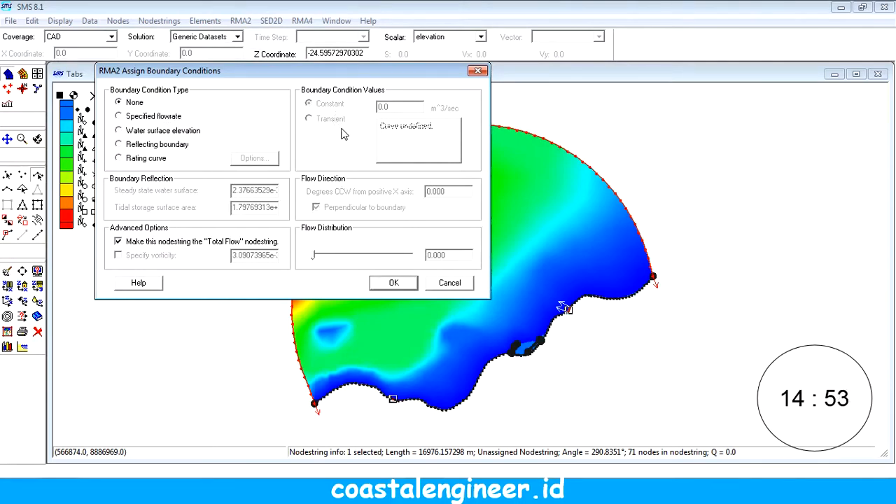
left_click(129, 116)
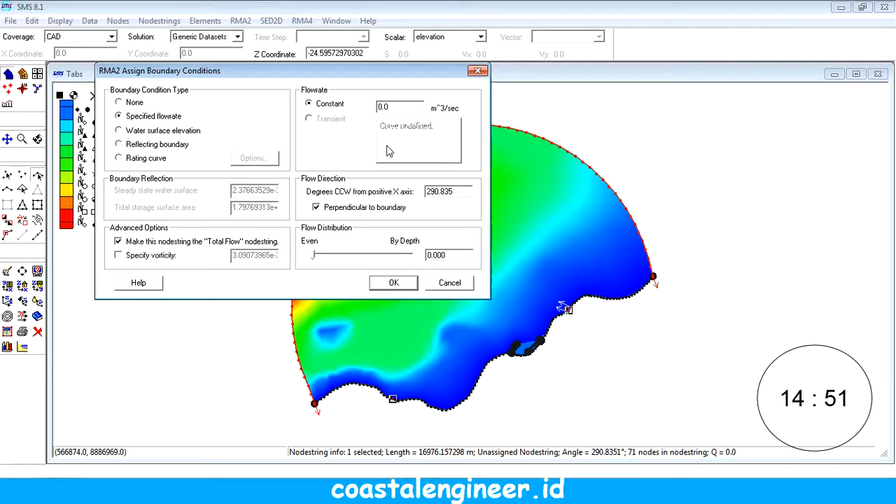
left_click(162, 130)
left_click(165, 117)
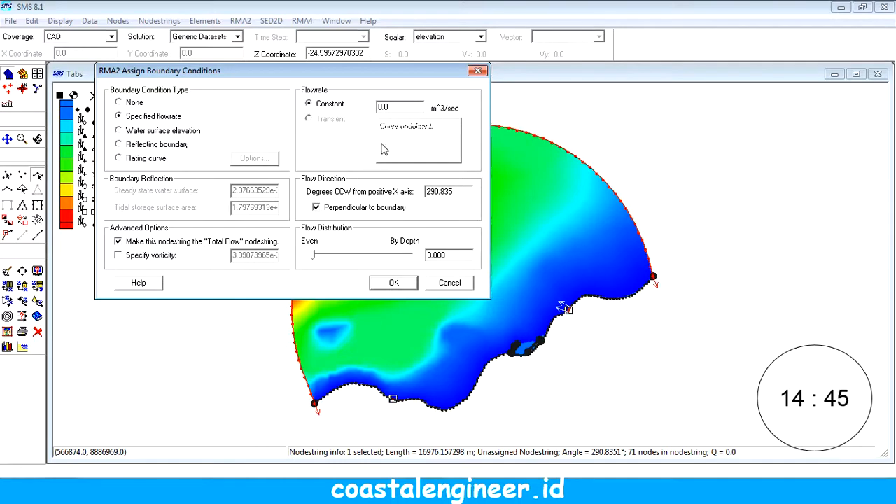
left_click(137, 131)
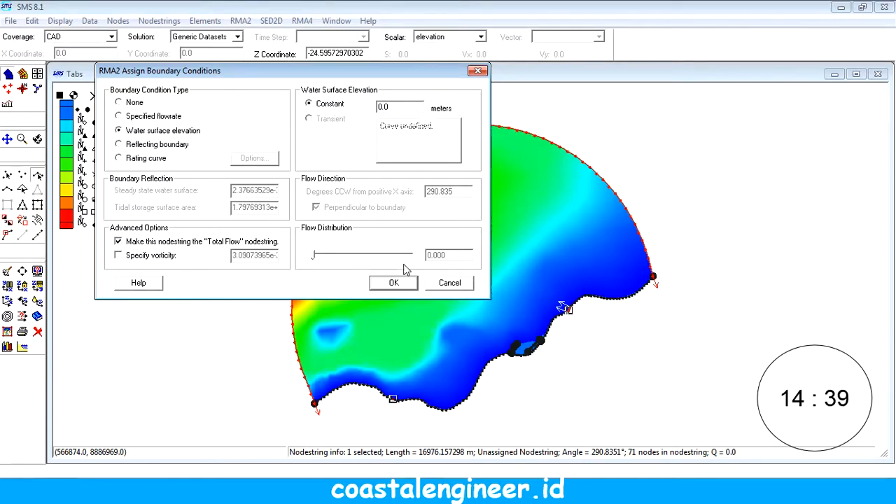
left_click(396, 283)
Step: Review the RMA2 boundary condition settings assigned to the offshore arc nodestring
left_click(240, 20)
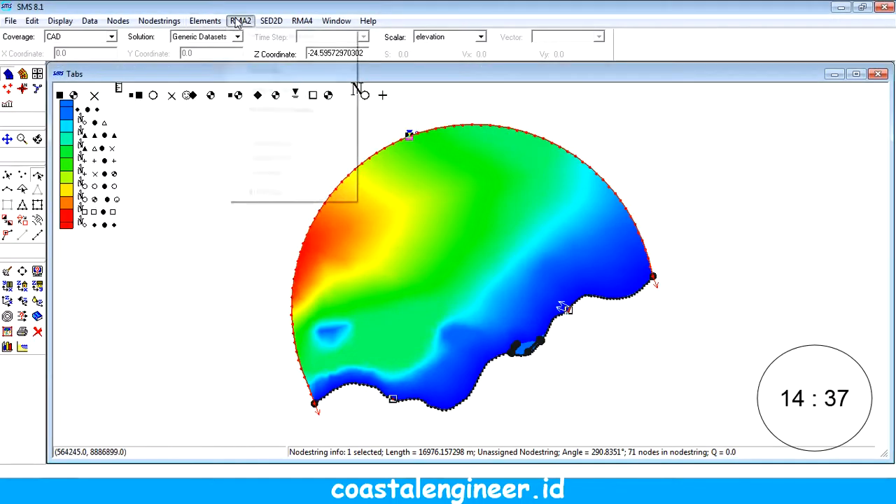
left_click(265, 54)
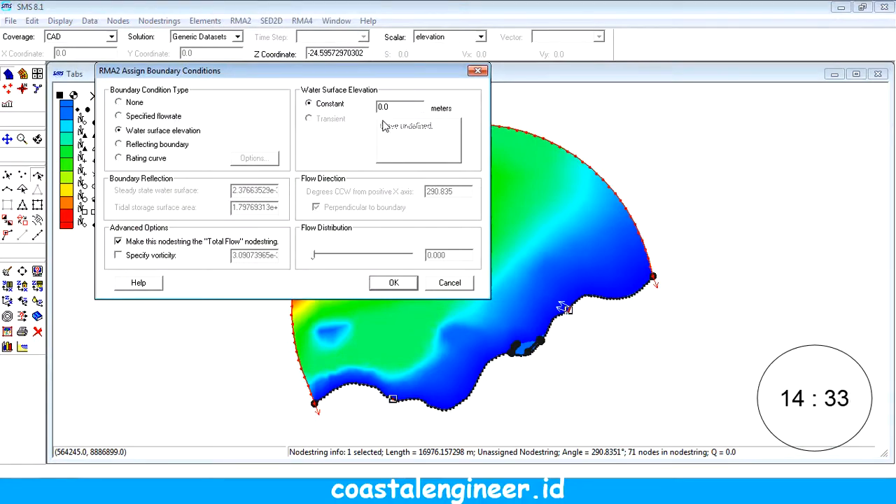
left_click(384, 286)
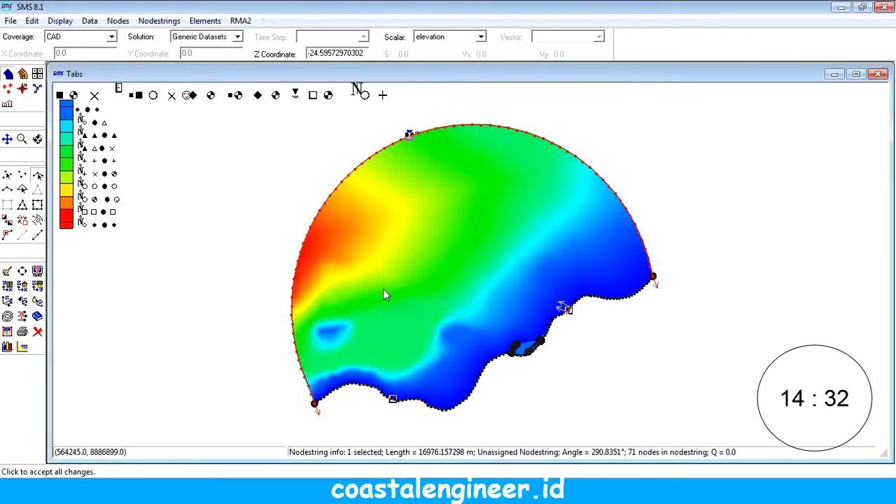
Step: Make the RMA2 simulation dynamic in the model control, with 3 iterations for the initial solution and 3 for each time step
left_click(245, 21)
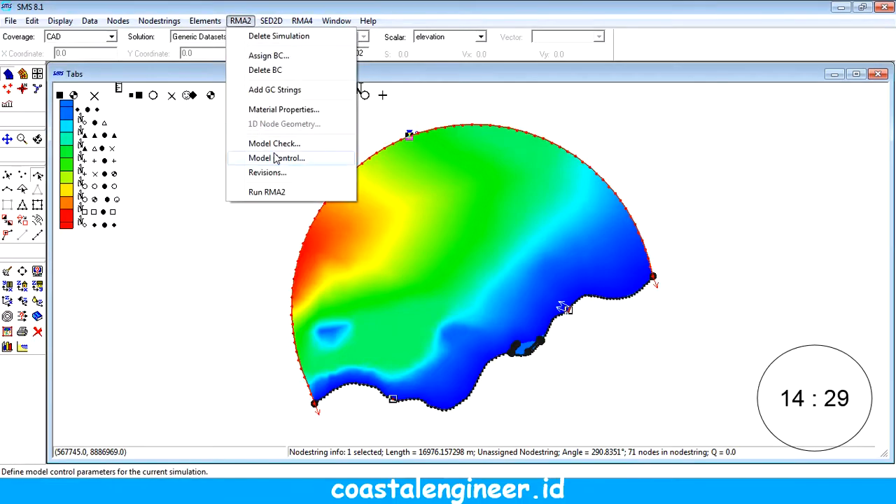
left_click(277, 158)
left_click(279, 139)
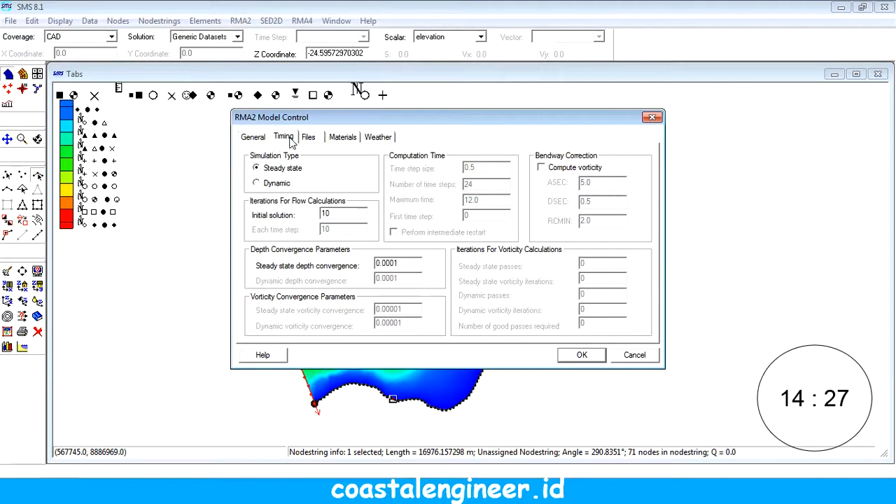
left_click(279, 185)
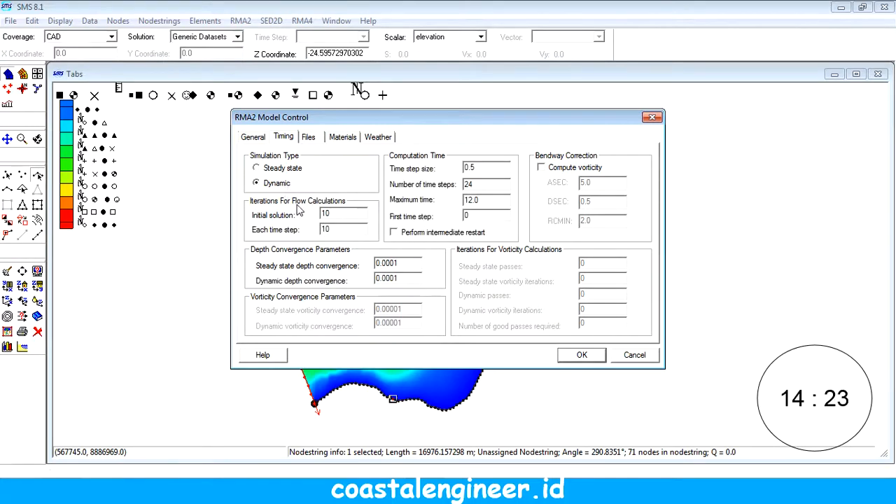
double_click(339, 213)
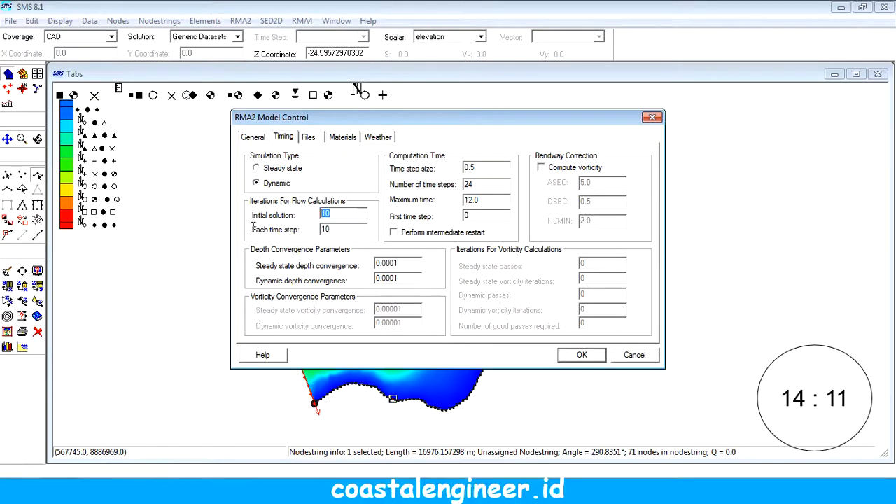
type("3")
key("Tab")
type("3")
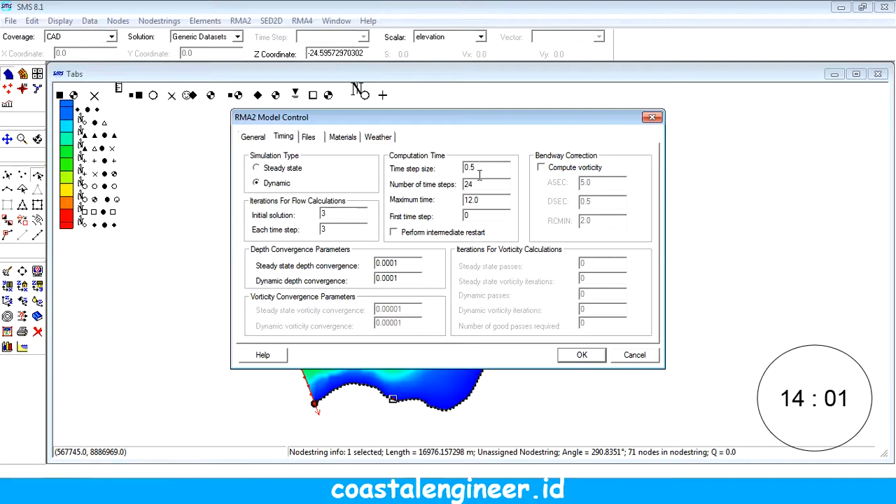
Step: Set the RMA2 computation time to 24 time steps, a maximum time of 24 and a first time step of 1
double_click(468, 184)
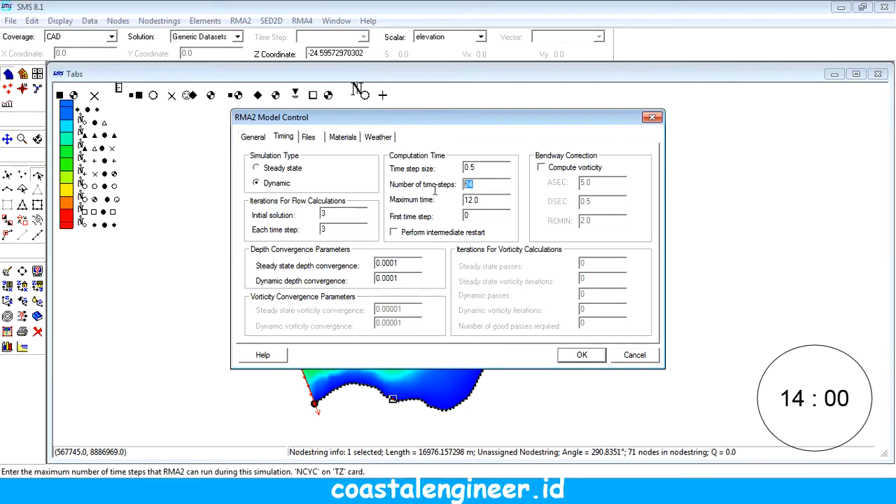
double_click(483, 167)
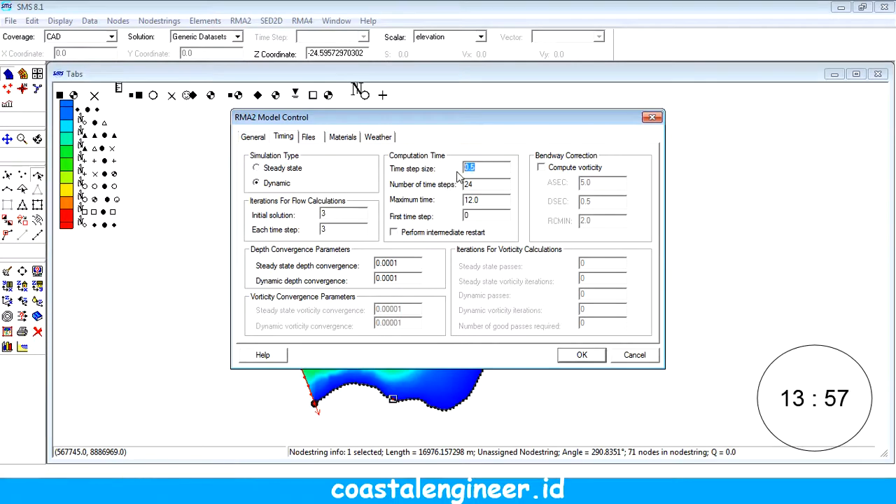
left_click(482, 184)
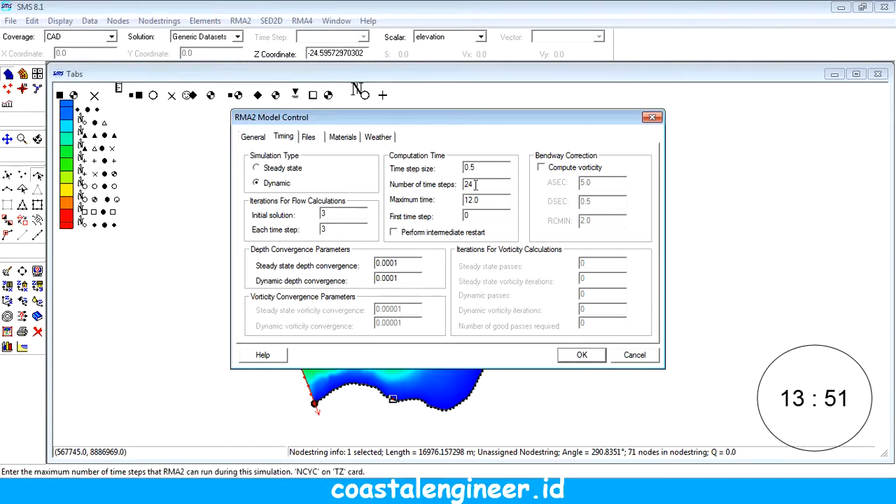
double_click(477, 184)
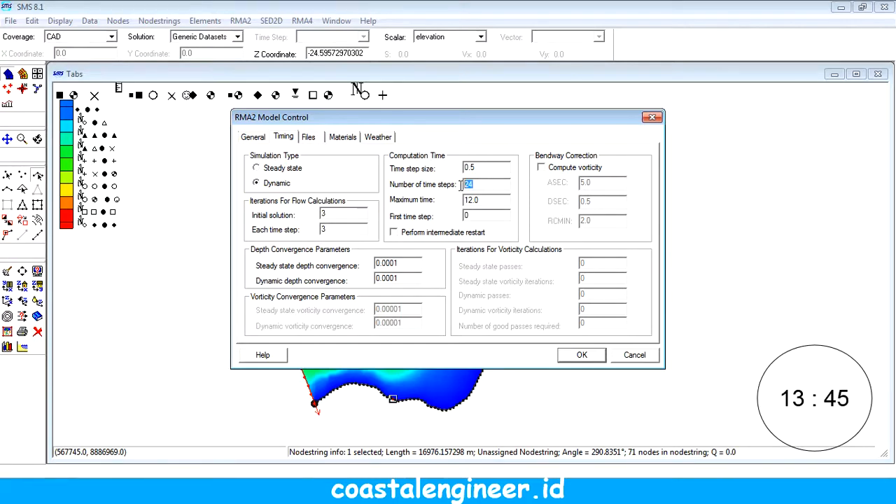
type("24")
left_click_drag(484, 171, 465, 169)
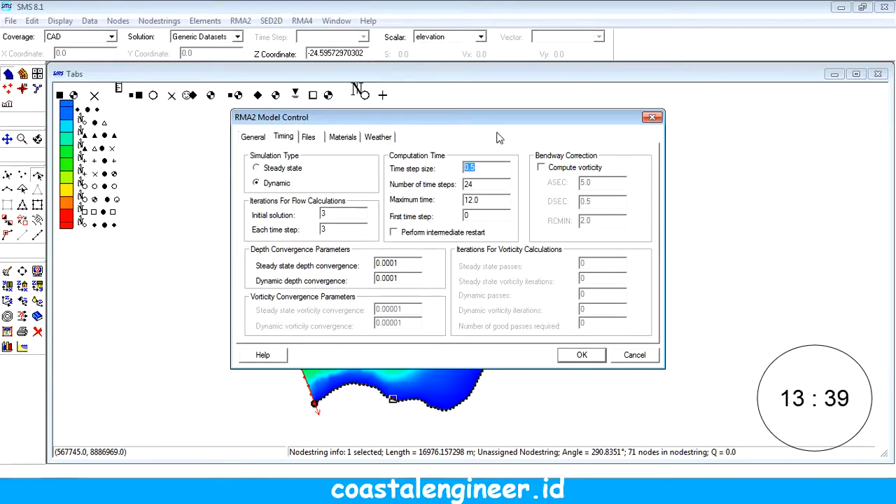
left_click(481, 182)
left_click_drag(481, 200, 459, 201)
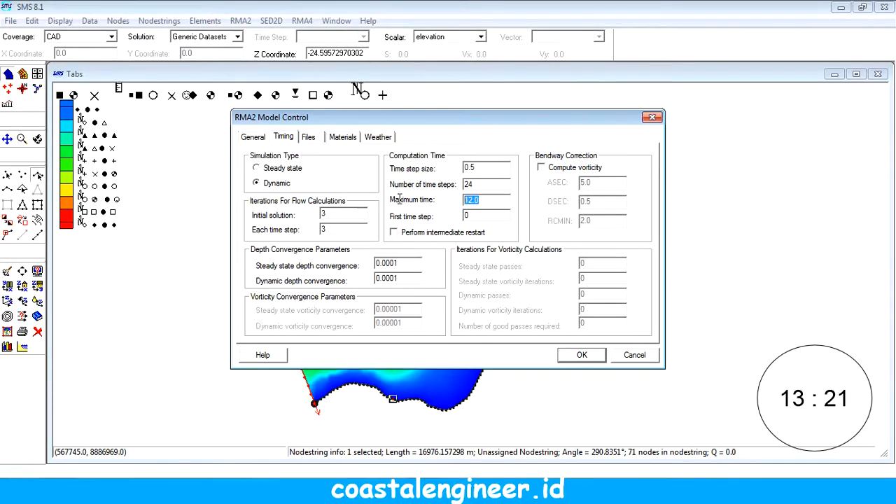
type("24")
left_click_drag(490, 220, 459, 222)
type("1")
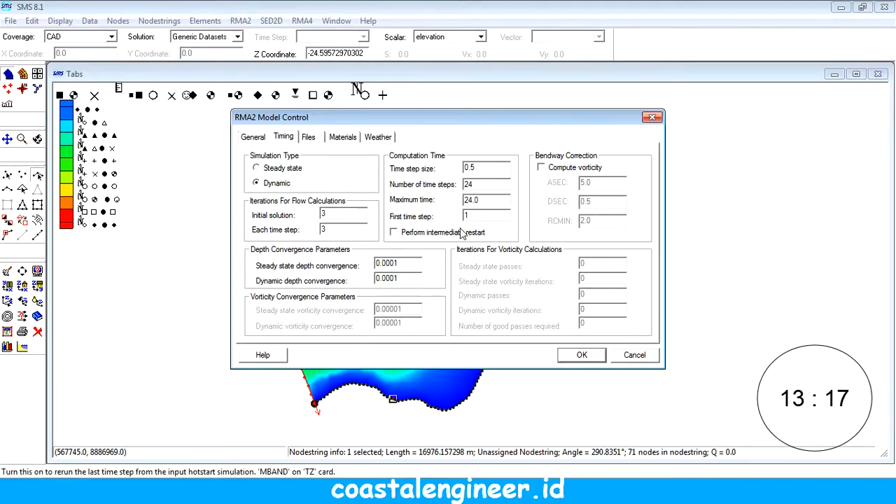
Step: Enable the temperature, density and initial coldstart water surface settings in the RMA2 water properties and apply the model control
left_click(259, 137)
left_click(394, 238)
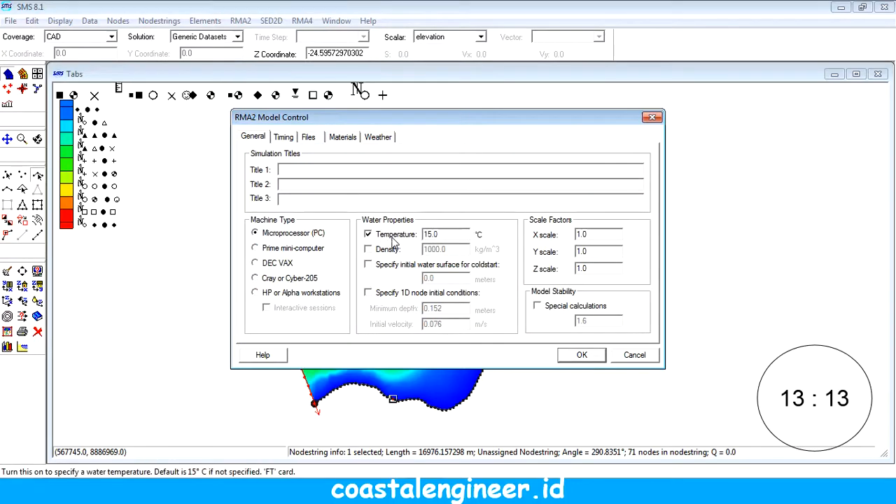
left_click(389, 250)
left_click(392, 265)
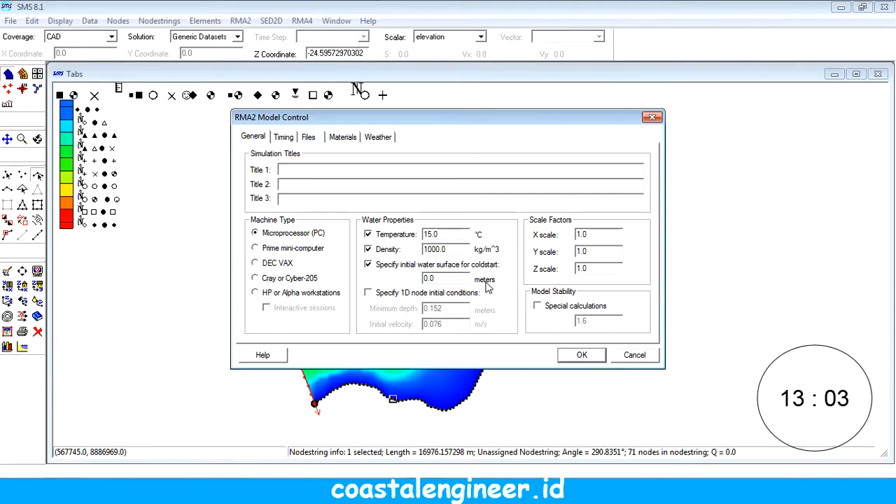
left_click(583, 354)
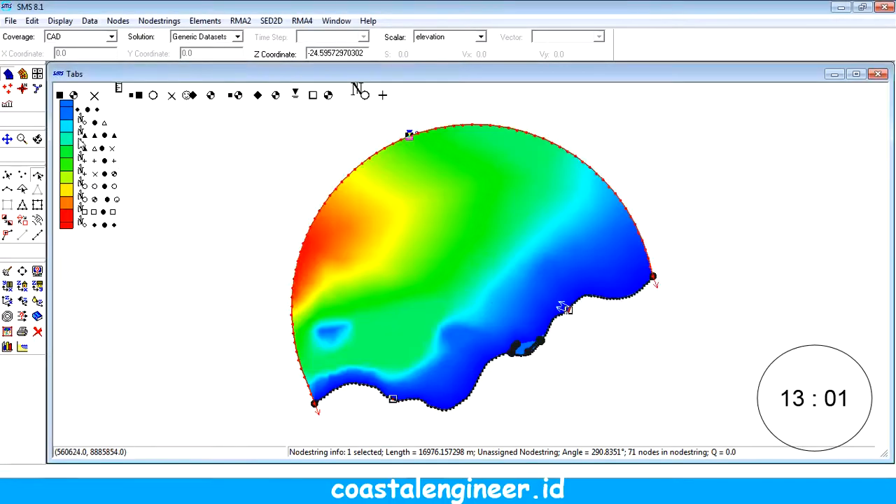
Step: Examine the mesh information for the minimum and maximum Z values
left_click(11, 21)
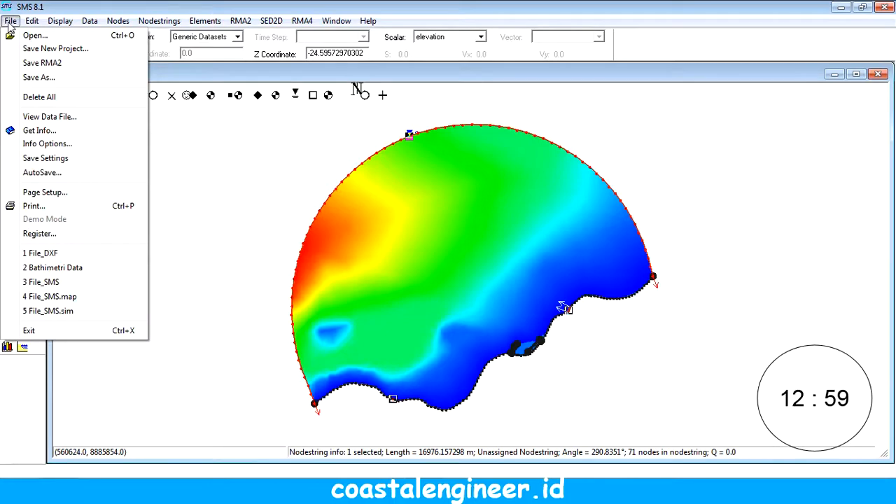
left_click(40, 131)
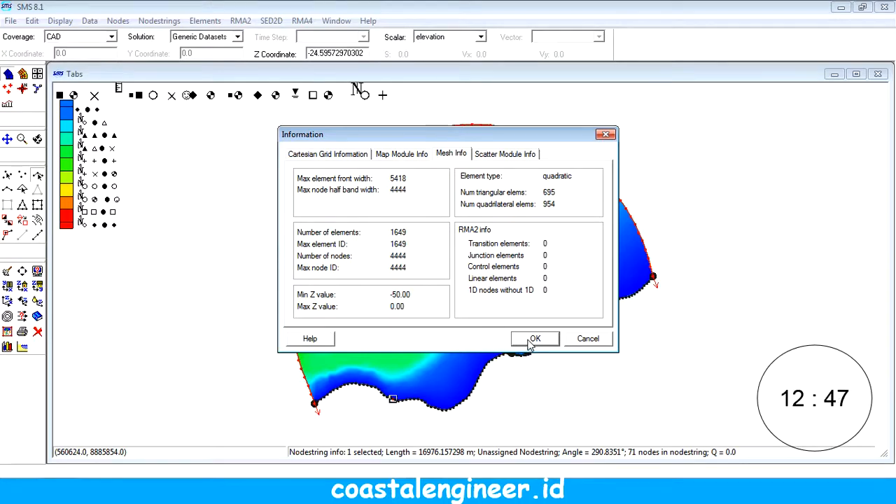
left_click(532, 339)
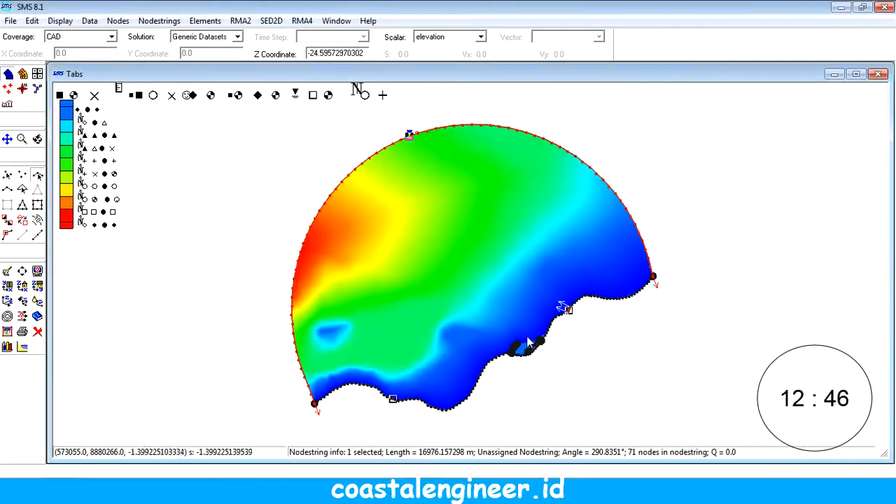
left_click(10, 20)
left_click(38, 131)
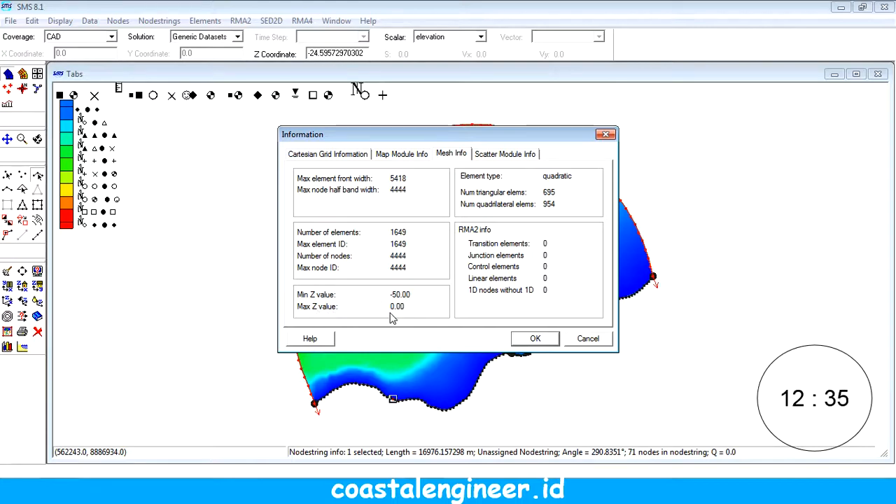
left_click(588, 338)
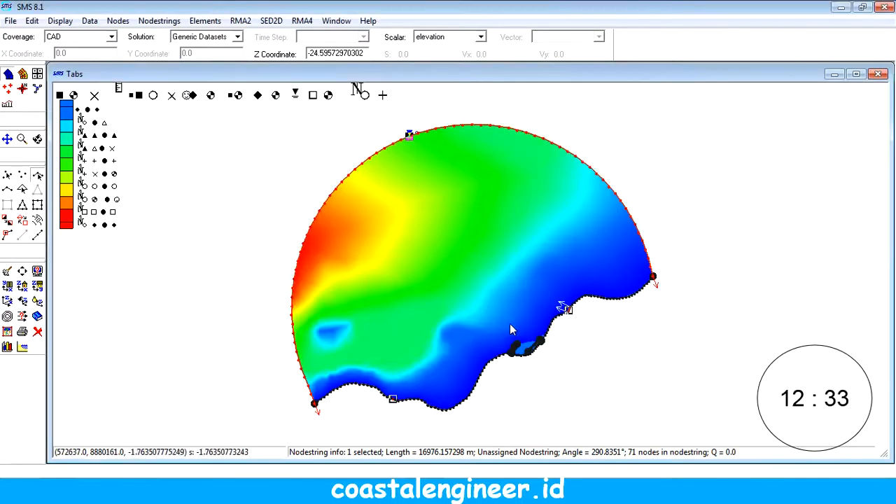
Step: Try to set the initial coldstart water surface to 2.0 meters and enter a simulation title in the RMA2 model control
left_click(240, 20)
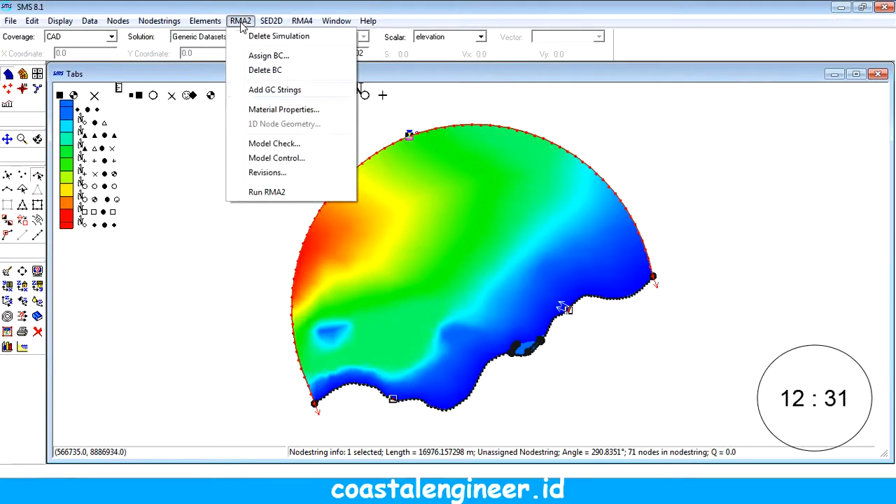
left_click(275, 157)
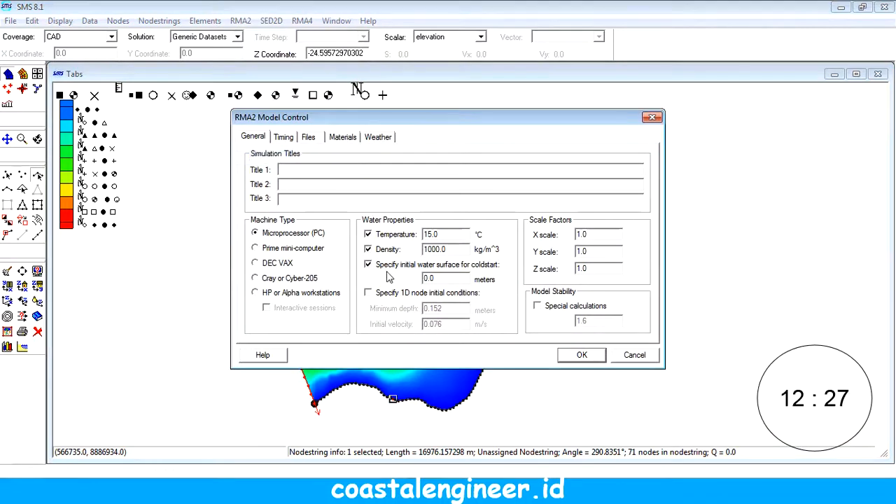
double_click(445, 280)
left_click(294, 169)
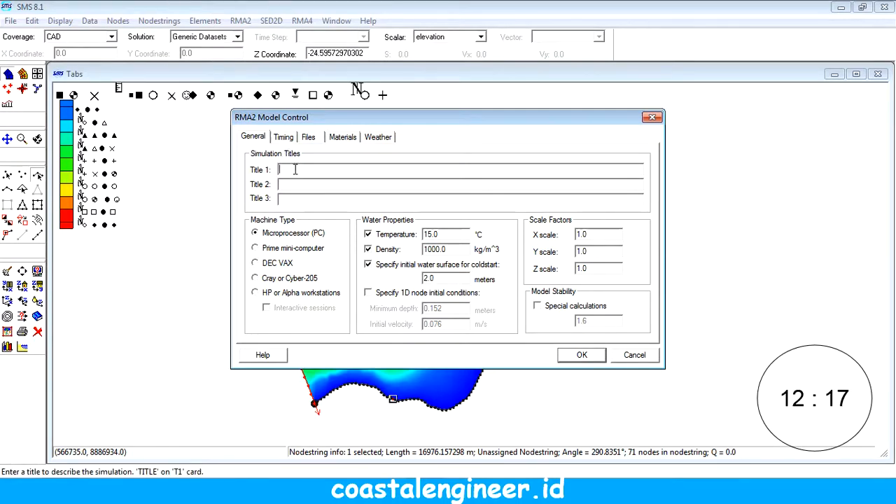
type("Percobaan")
Step: Try to specify a .geo geometry file as RMA2 input, and discard the model control edits
left_click(283, 137)
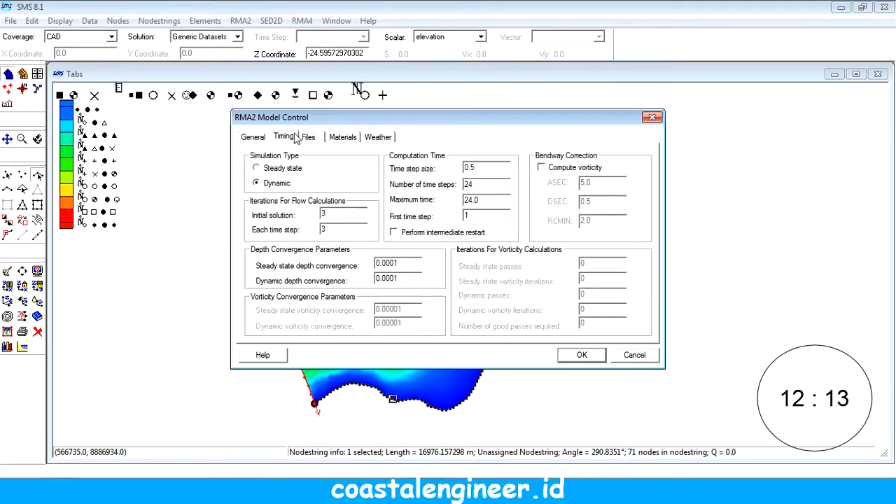
left_click(310, 138)
left_click(256, 167)
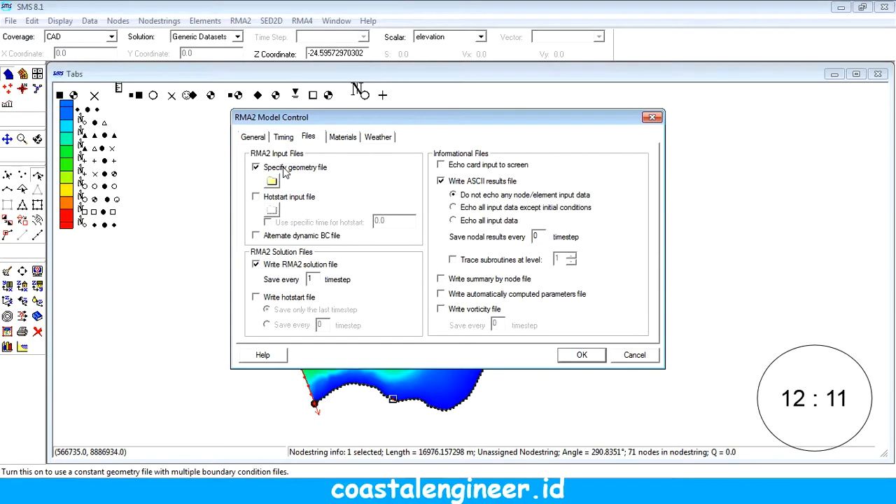
left_click(272, 183)
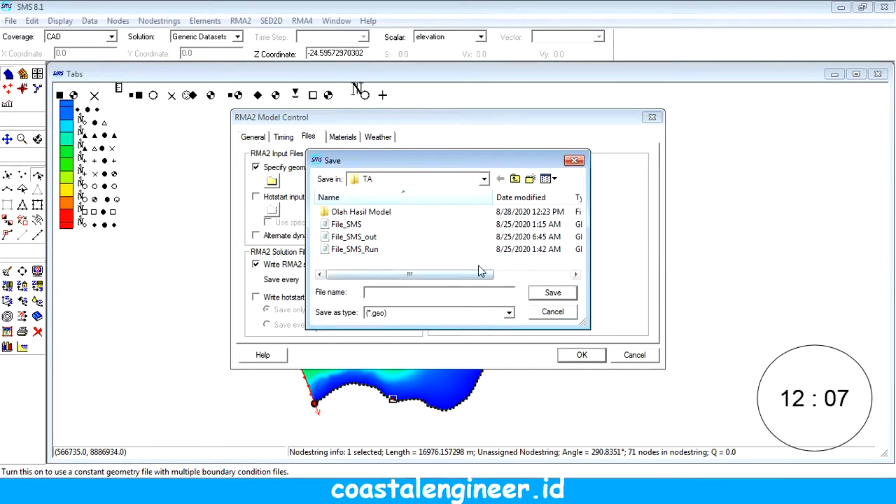
left_click(563, 312)
left_click(618, 352)
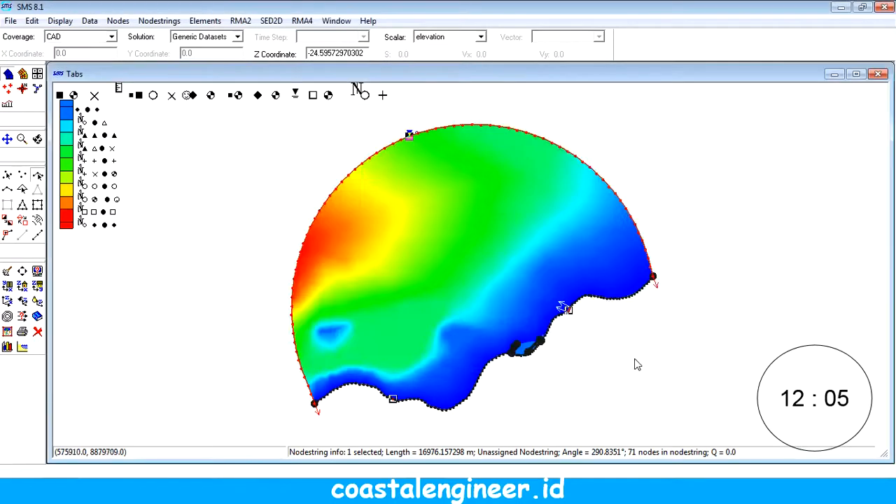
Step: Start saving the project as a new file and create and open a folder called Percobaan inside the TA folder
left_click(10, 20)
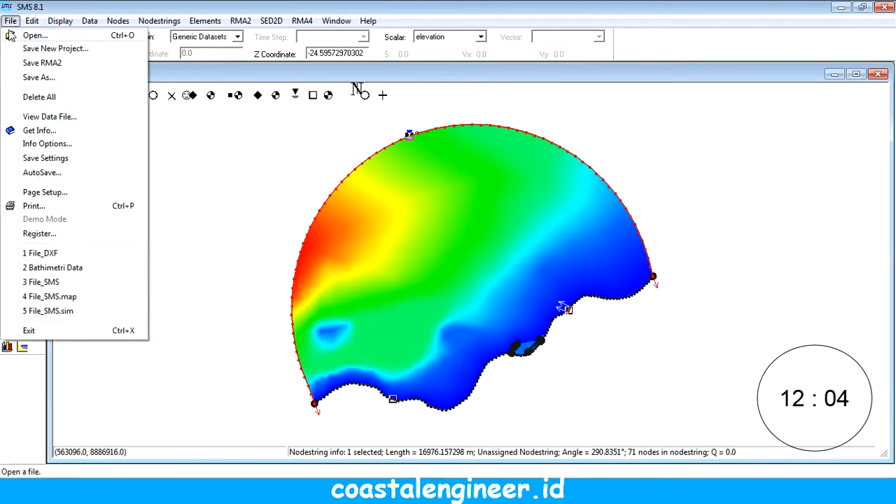
left_click(38, 78)
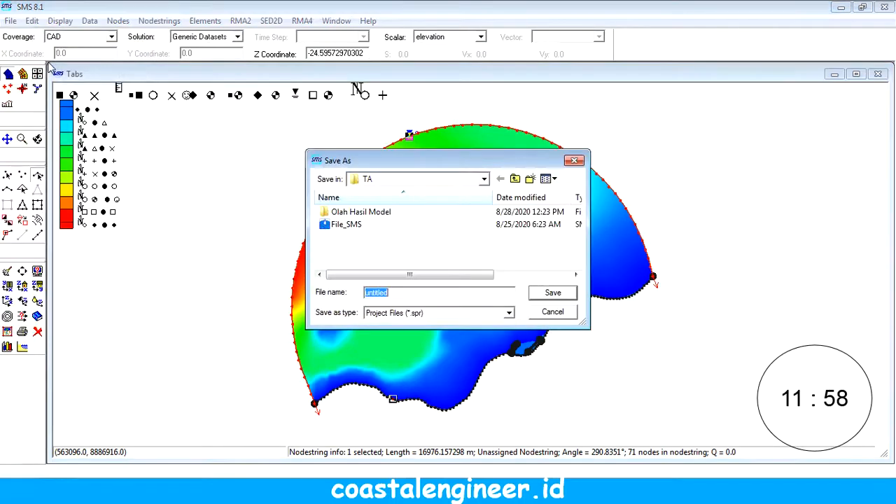
left_click(530, 180)
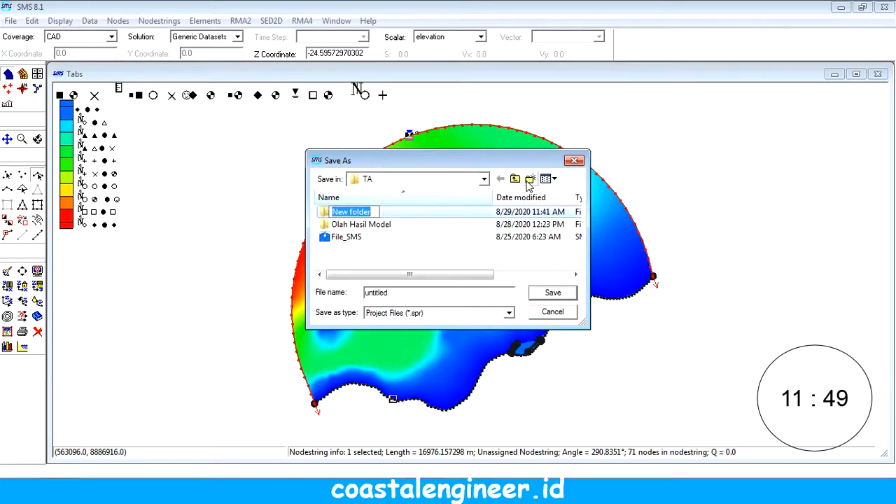
type("Per")
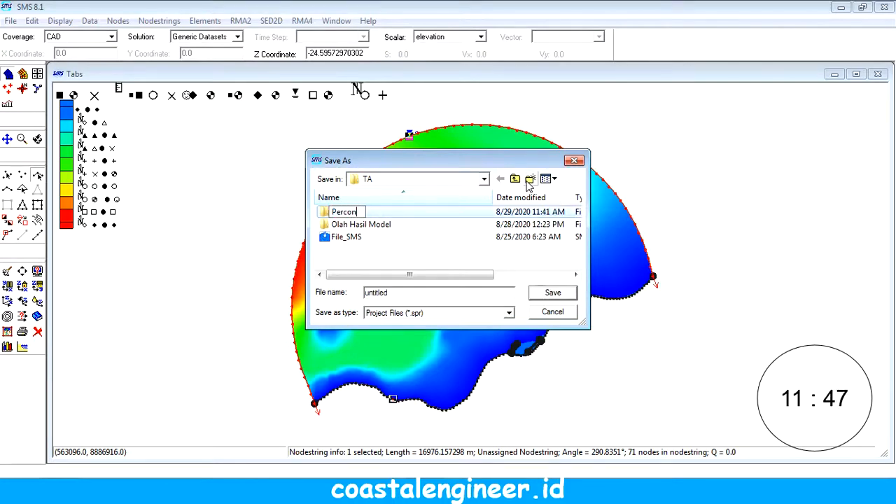
type("cobaanb")
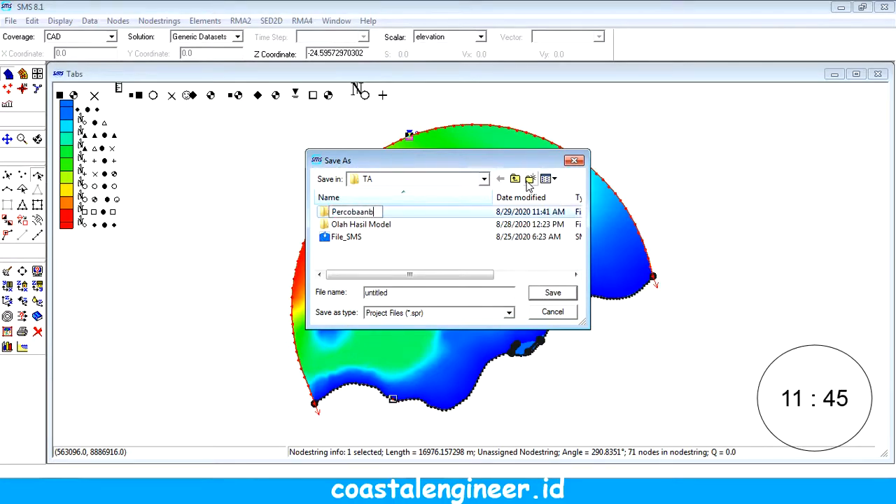
key("Return")
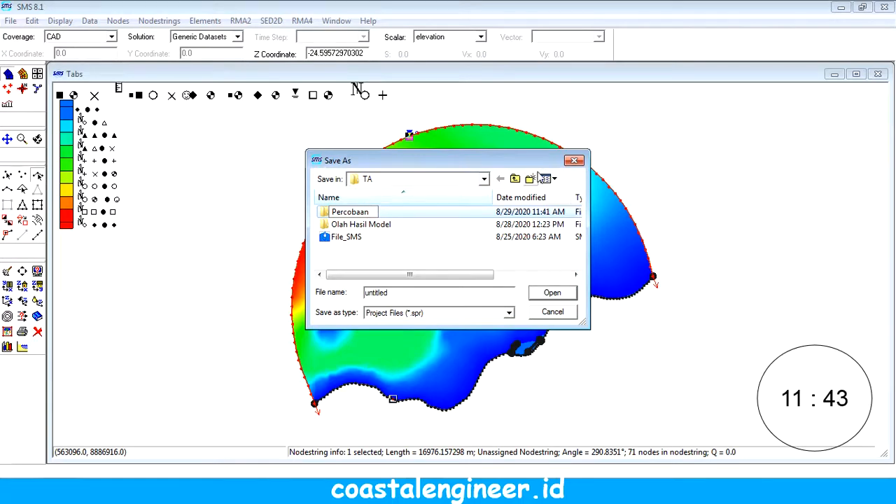
key("Return")
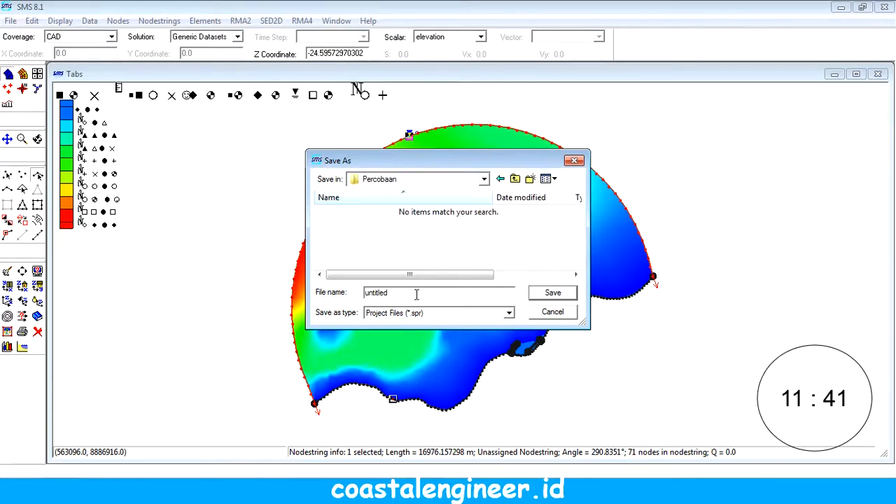
Step: Save the project as File Percobaan in the Percobaan folder
type("Fie")
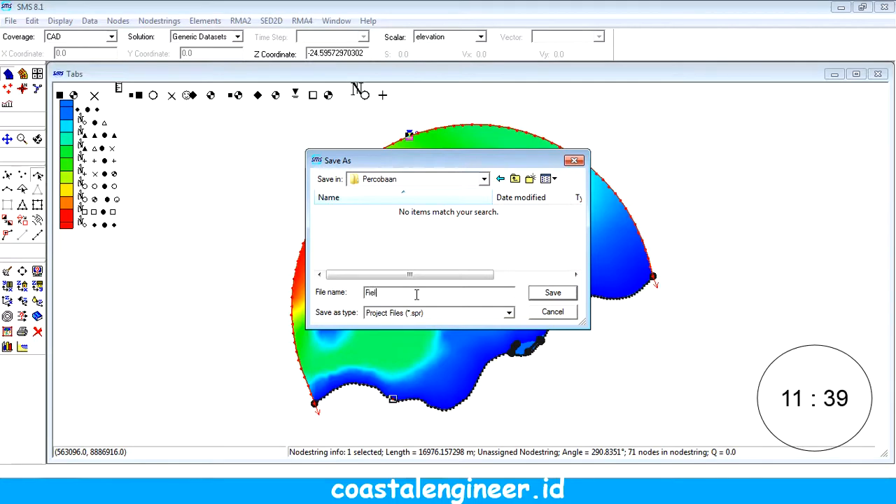
key("BackSpace")
type("le Percobaan")
key("Return")
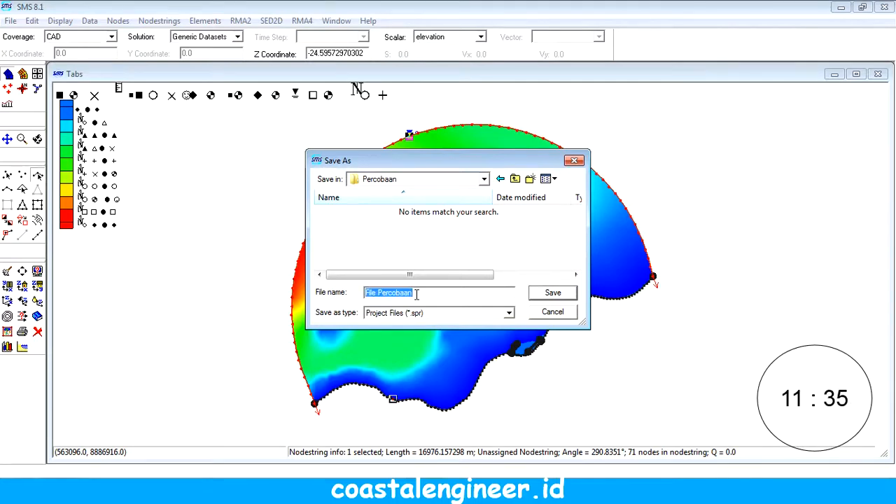
Step: Enter Percobaan as the first simulation title in the RMA2 model control
left_click(240, 20)
left_click(276, 156)
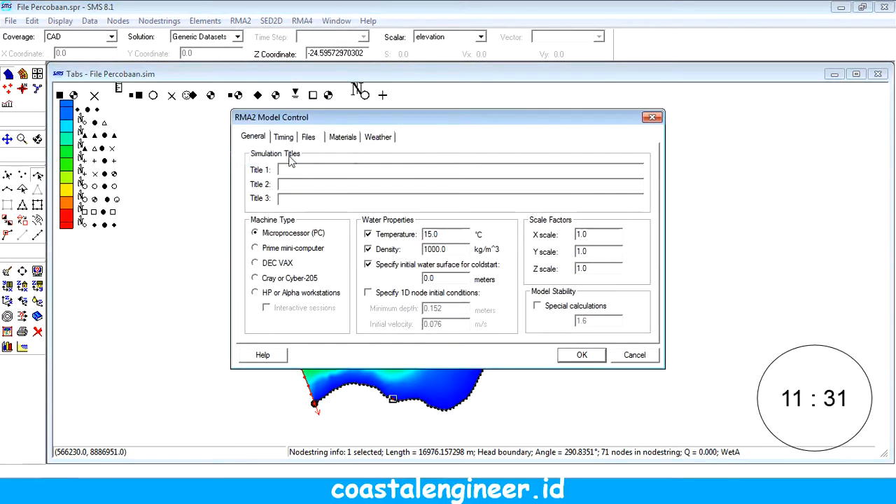
type("Percobaan")
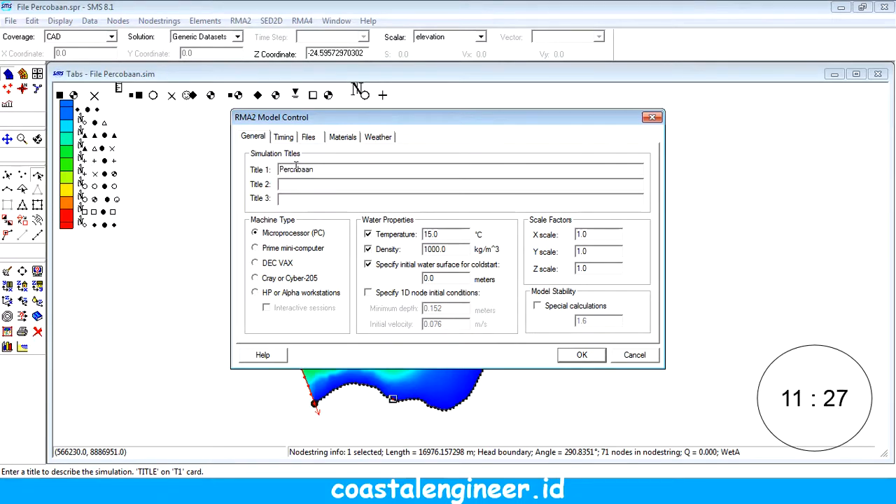
Step: Set the initial coldstart water surface to 20.0 meters and the water temperature to 27 °C
double_click(428, 279)
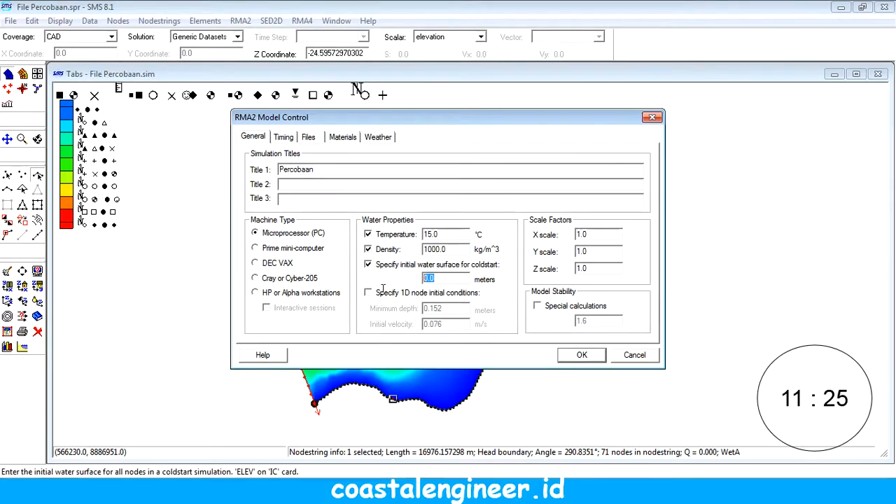
type("20.0")
double_click(437, 236)
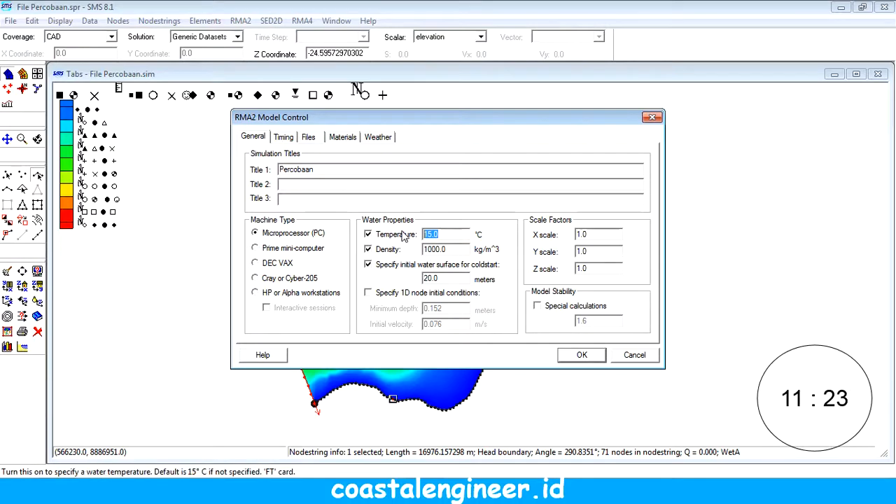
type("24.5")
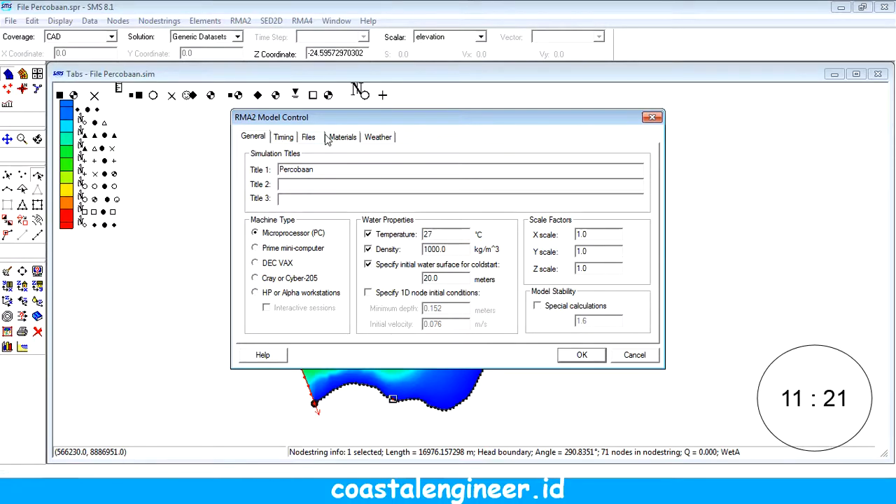
Step: Specify File Percobaan.geo as the RMA2 geometry file and enable writing a hotstart file for only the last timestep
left_click(312, 138)
left_click(277, 172)
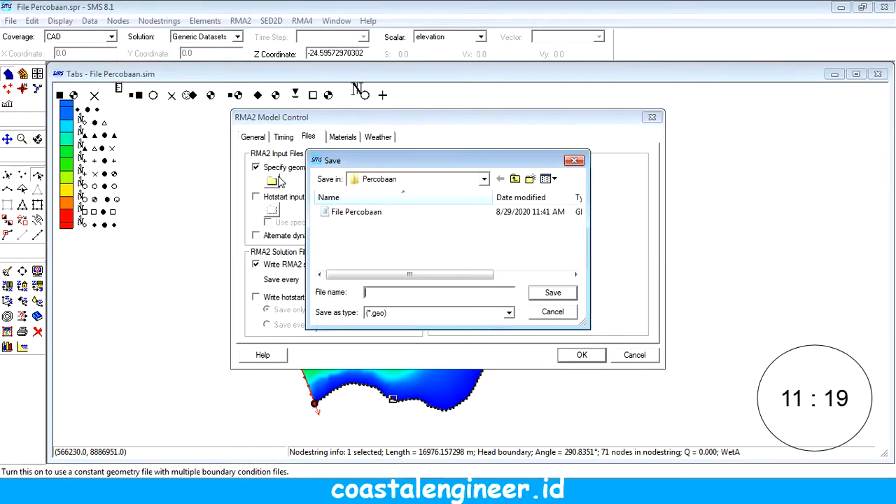
left_click(355, 214)
key("Return")
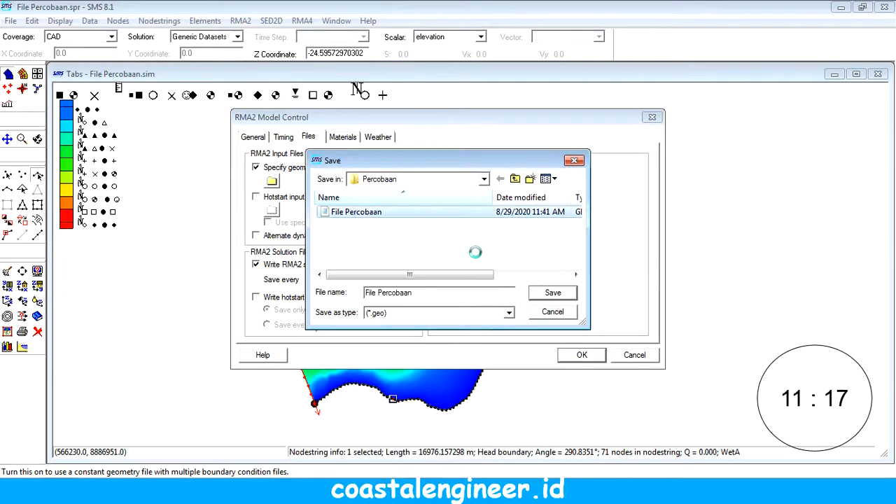
left_click(488, 249)
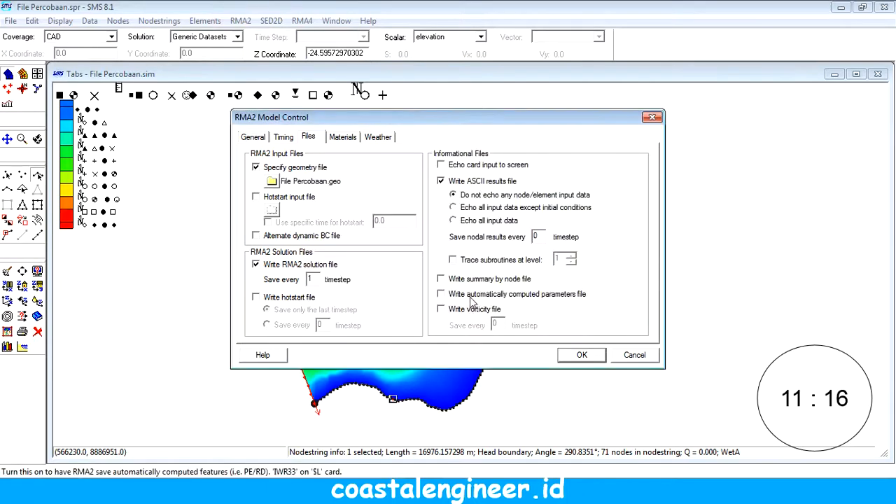
left_click(268, 297)
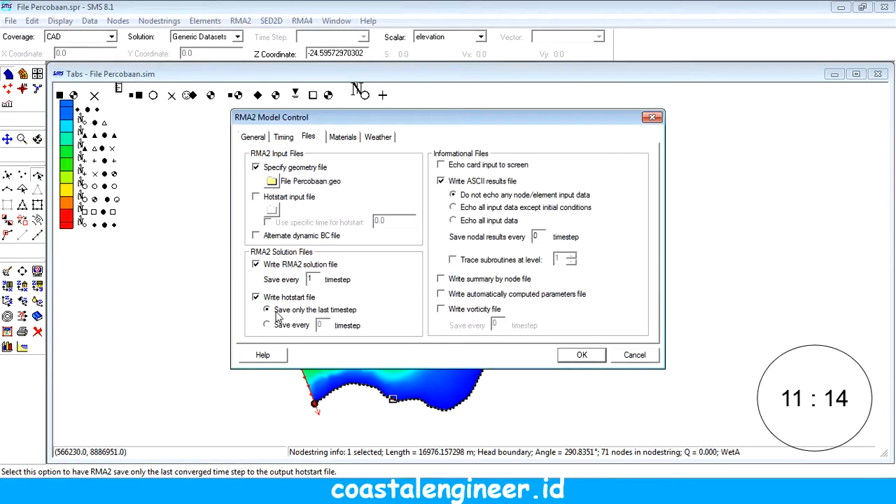
Step: Turn on the wet/dry check for the materials and apply the model control with no wind or rainfall
left_click(342, 138)
left_click(301, 171)
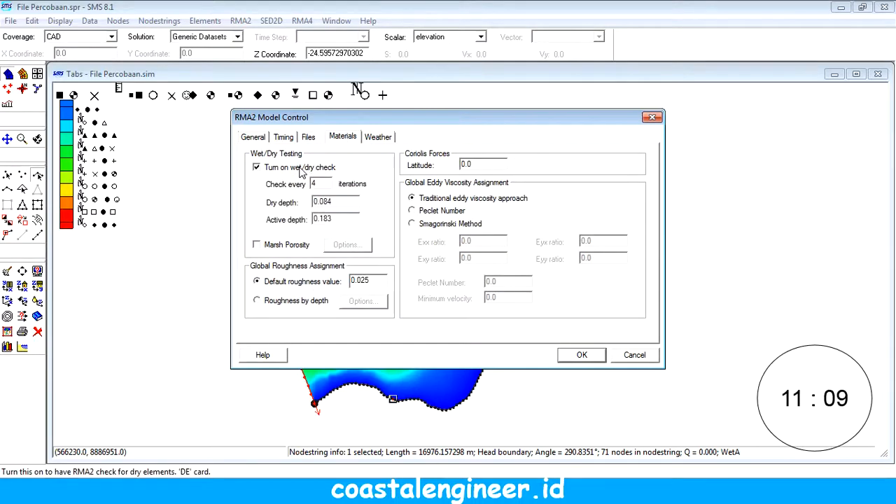
left_click(378, 136)
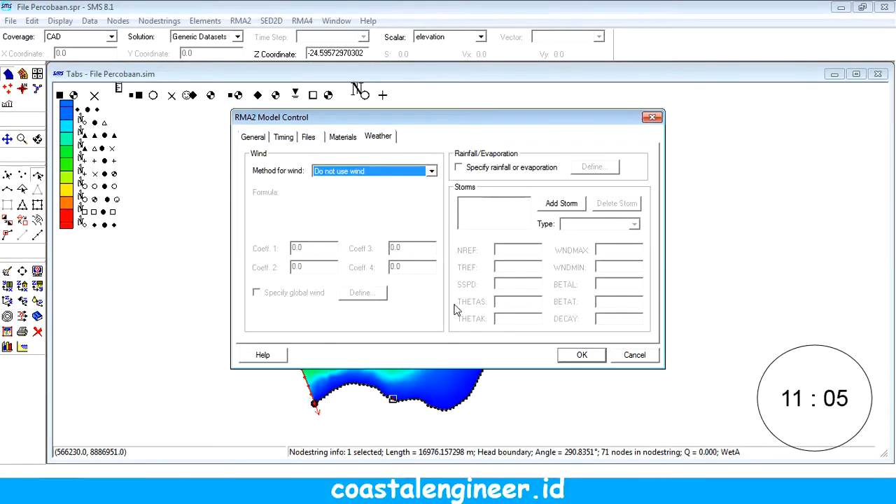
left_click(581, 355)
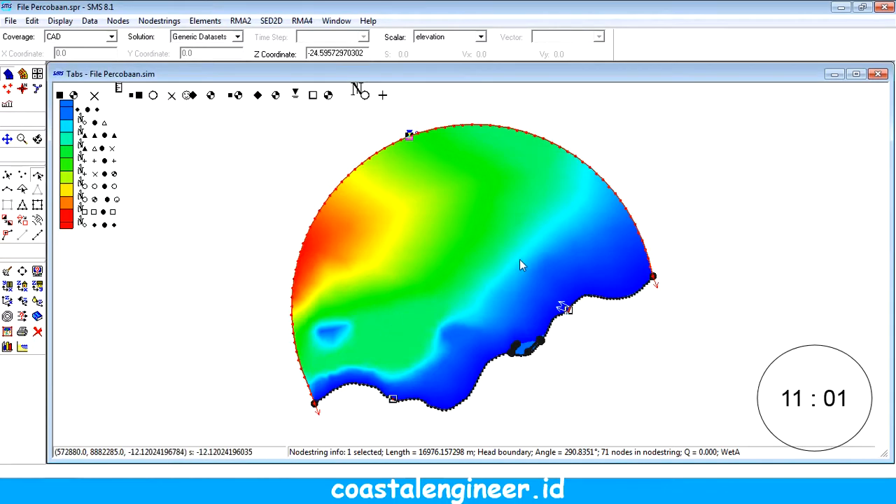
Step: Assign a constant specified flowrate of 1.0 m^3/sec to the short nodestring on the eastern part of the coastline
left_click(565, 308)
left_click(205, 20)
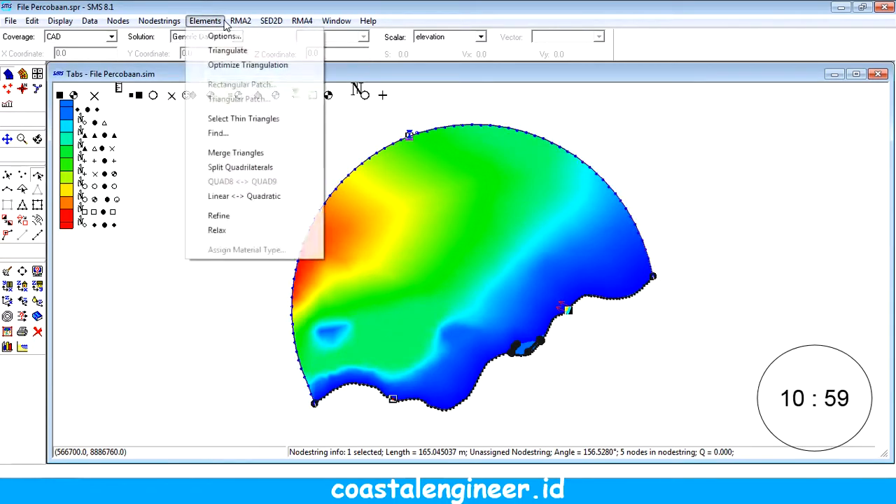
mouse_move(240, 20)
left_click(243, 54)
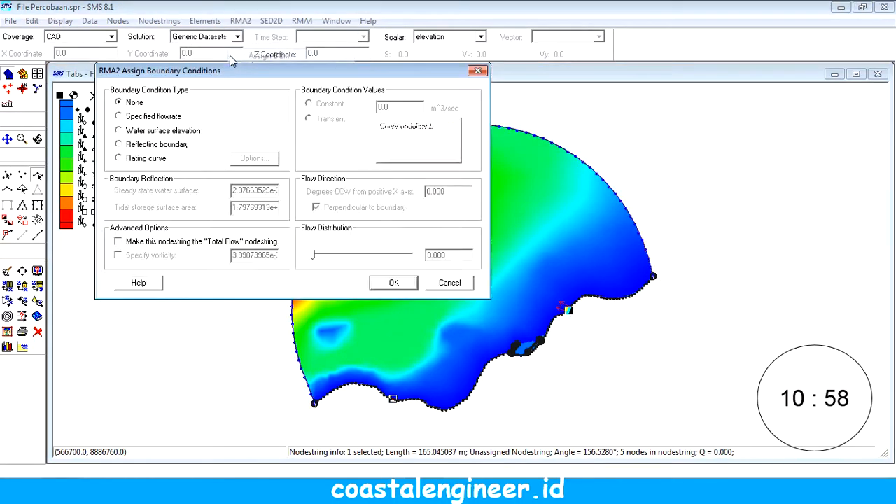
left_click(145, 116)
left_click(341, 107)
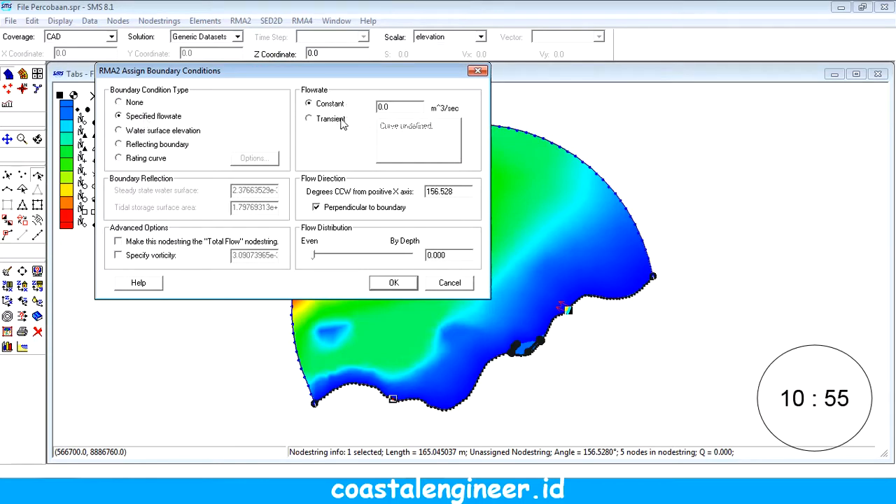
left_click(341, 118)
left_click(330, 104)
type("10")
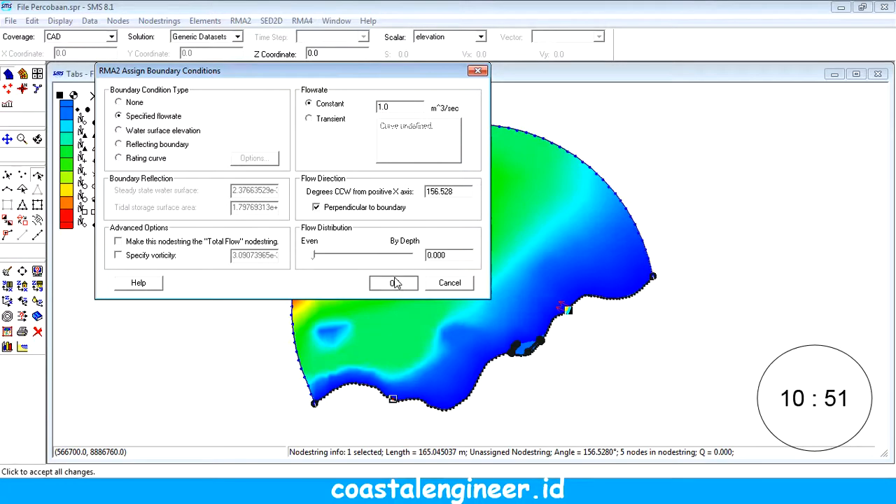
left_click(396, 282)
Step: Assign a constant specified flowrate of 1 m^3/sec to the short nodestring on the southwestern part of the coastline
left_click(393, 398)
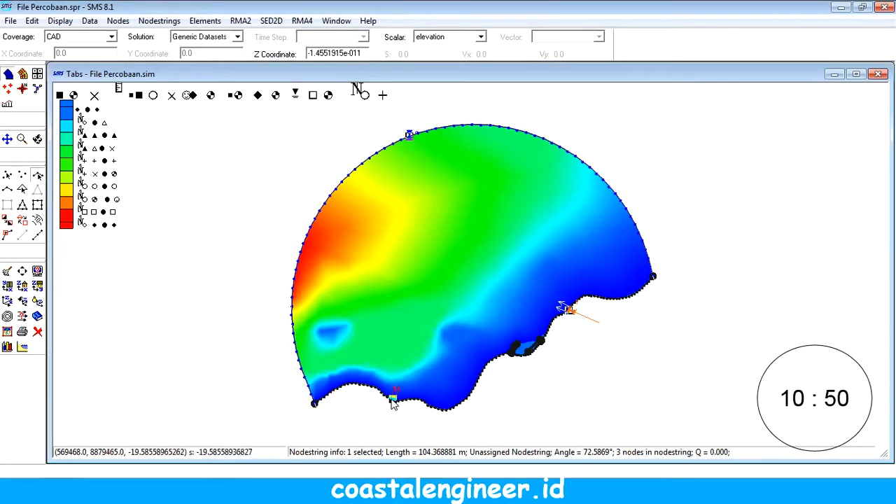
left_click(240, 20)
left_click(268, 55)
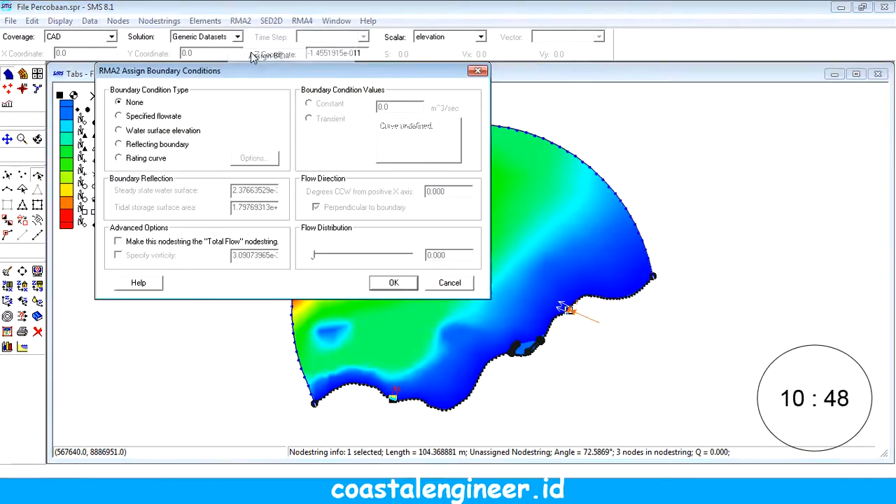
left_click(150, 117)
left_click(340, 105)
left_click_drag(400, 107, 308, 109)
type("5")
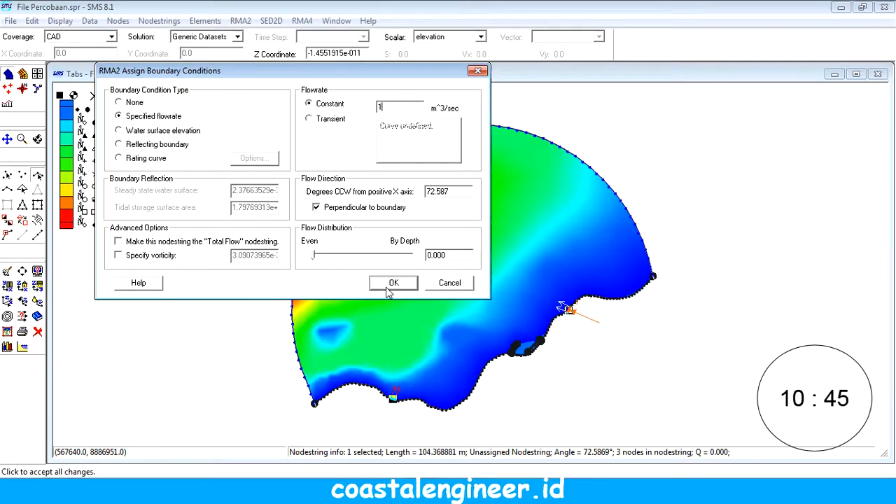
left_click(390, 285)
Step: Make the water surface elevation of the curved ocean boundary nodestring transient and open its time series curve for editing
left_click(408, 137)
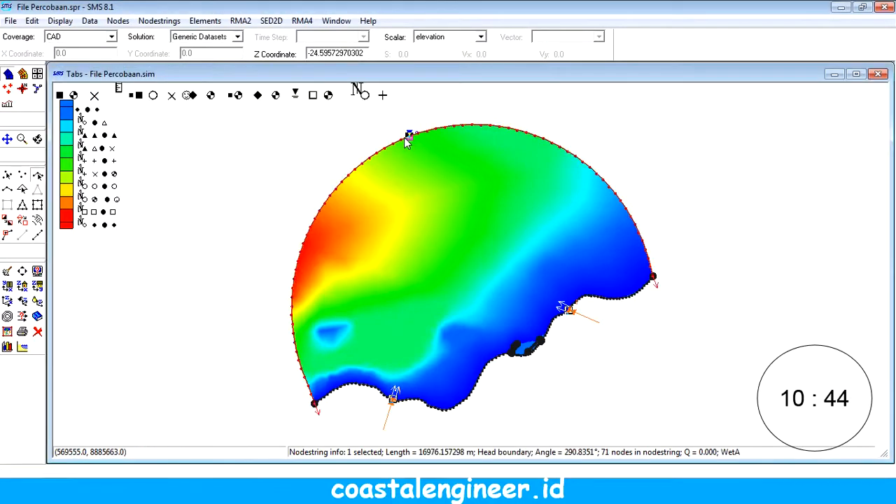
left_click(249, 23)
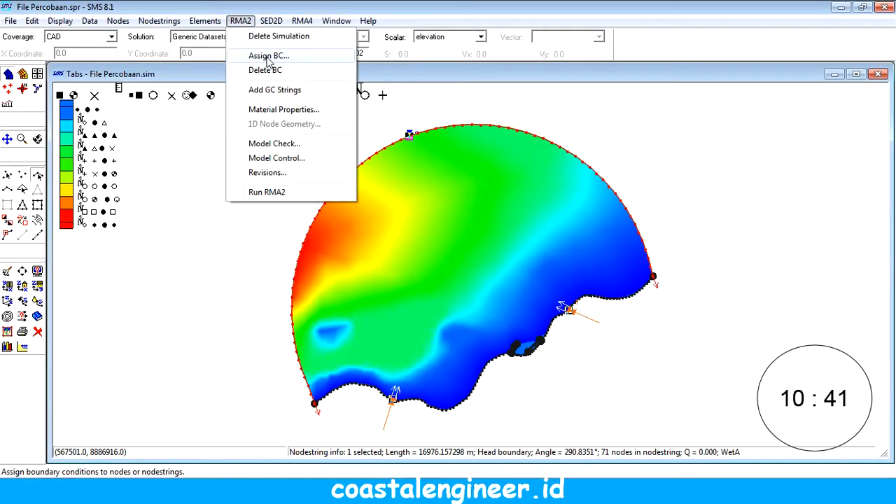
left_click(268, 58)
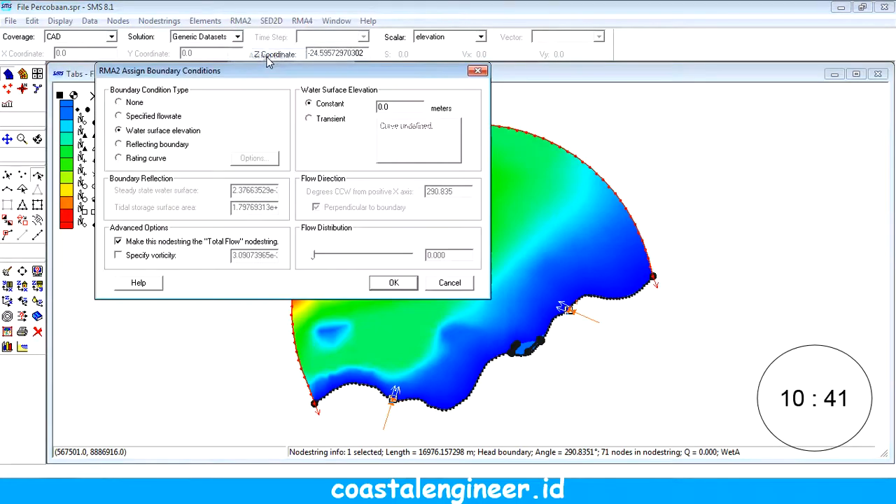
left_click(329, 121)
left_click(418, 133)
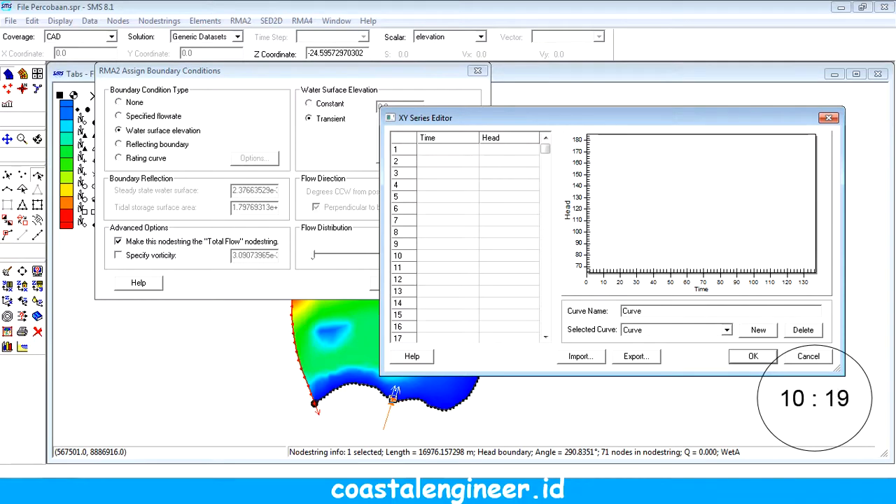
Step: Open the Pasut BIG workbook in Excel and show its Pasut BIG sheet with the tidal data
right_click(587, 491)
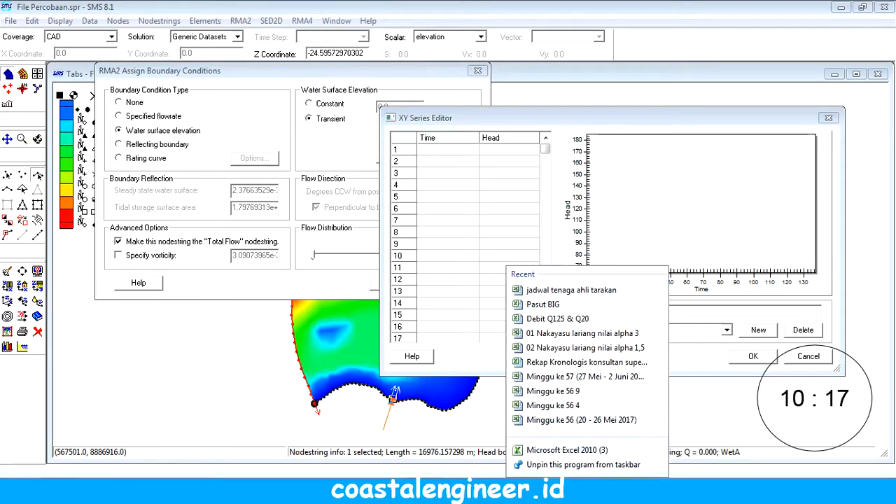
left_click(543, 305)
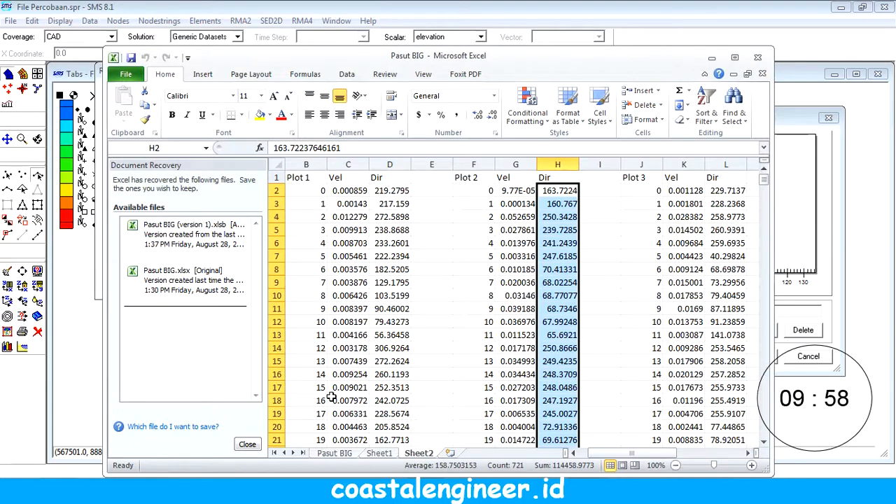
left_click(332, 455)
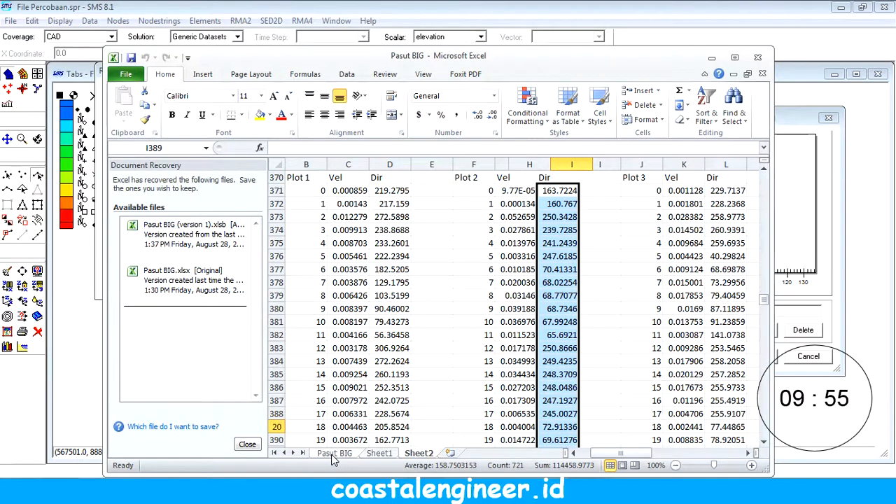
Step: Compare the tidal values on Sheet1 with the first rows of hourly data on the Pasut BIG sheet
left_click(377, 454)
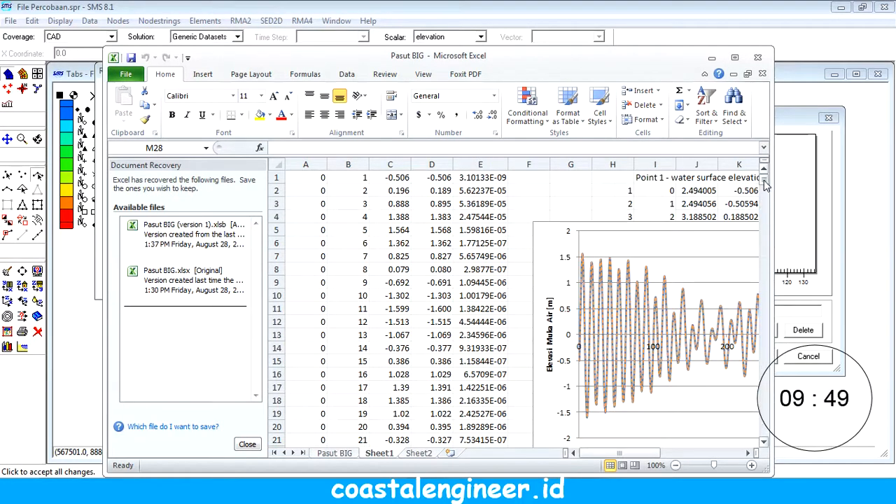
left_click(373, 193)
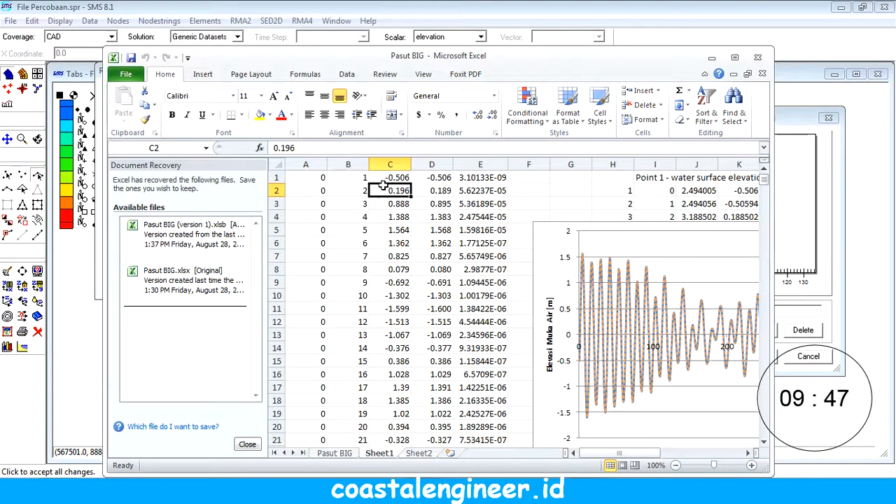
left_click(334, 454)
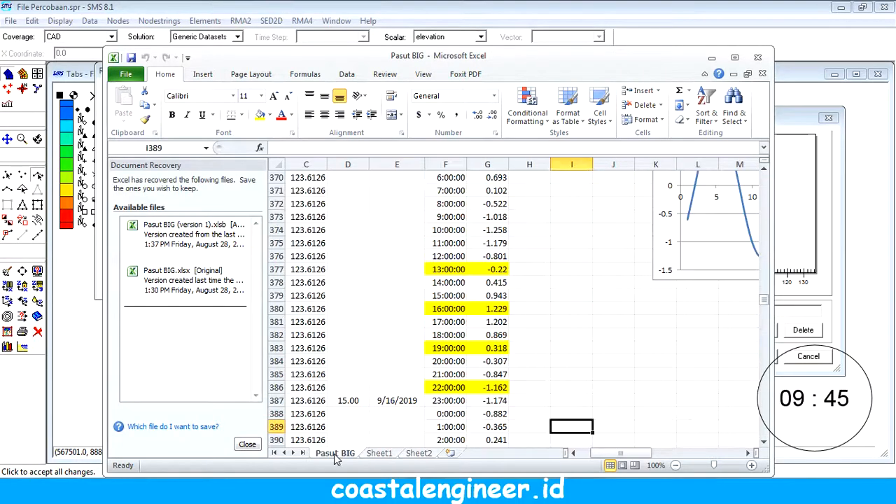
scroll(380, 341, "up", 5)
left_click_drag(763, 296, 742, 154)
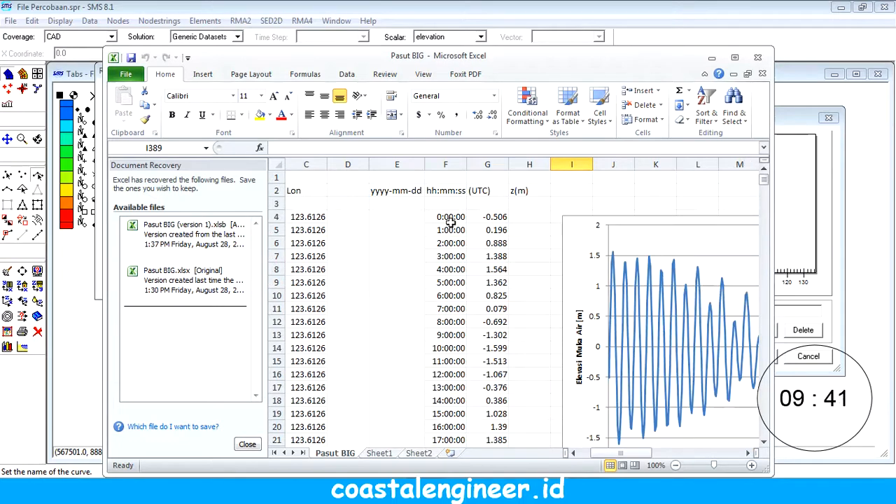
Step: Copy the hour numbers and tidal elevations in B1:C720 of Sheet1
left_click(378, 453)
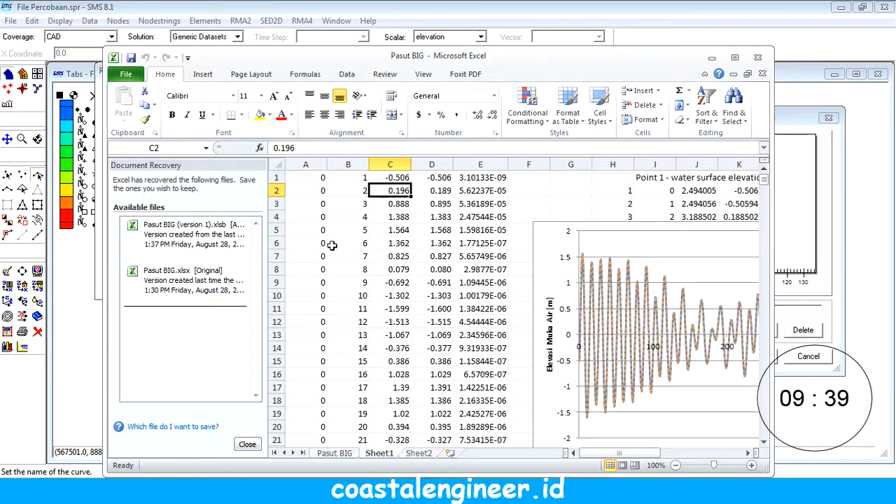
left_click_drag(353, 177, 384, 177)
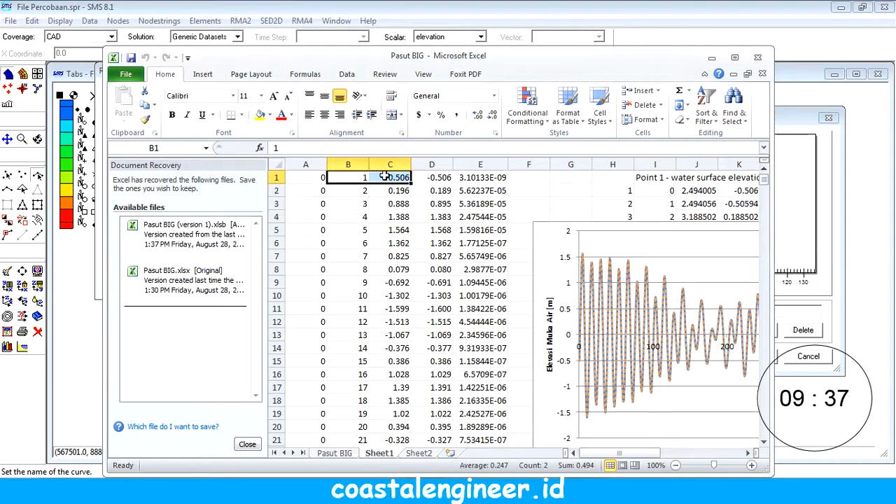
key("ctrl+shift+Down")
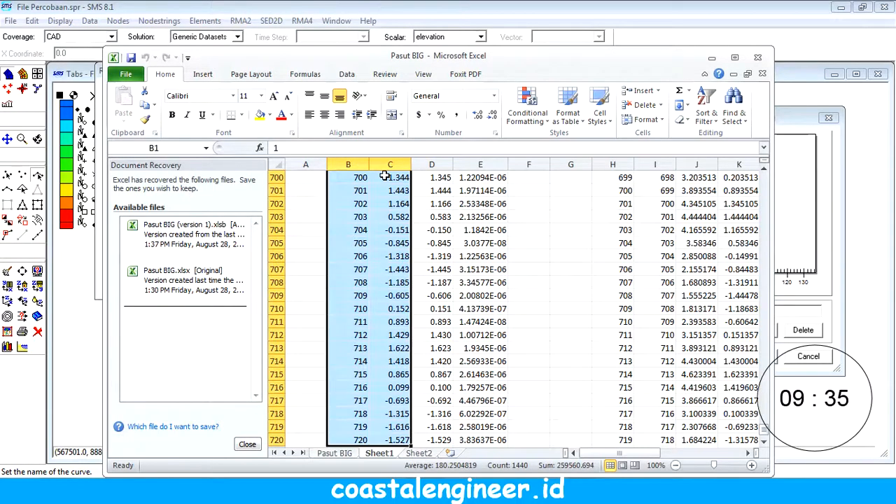
key("ctrl+c")
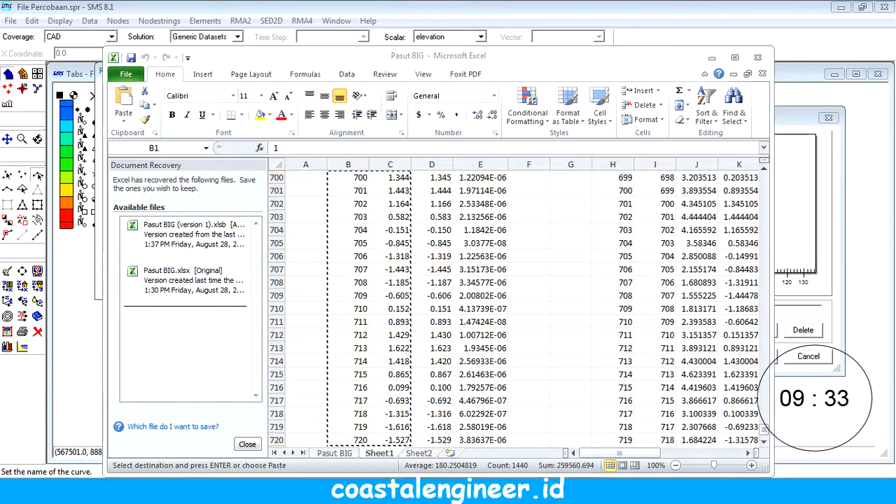
Step: In SMS, paste the copied tidal data as the boundary curve's Time and Head values, accept the boundary condition and save the project
key("alt+Tab")
left_click(404, 138)
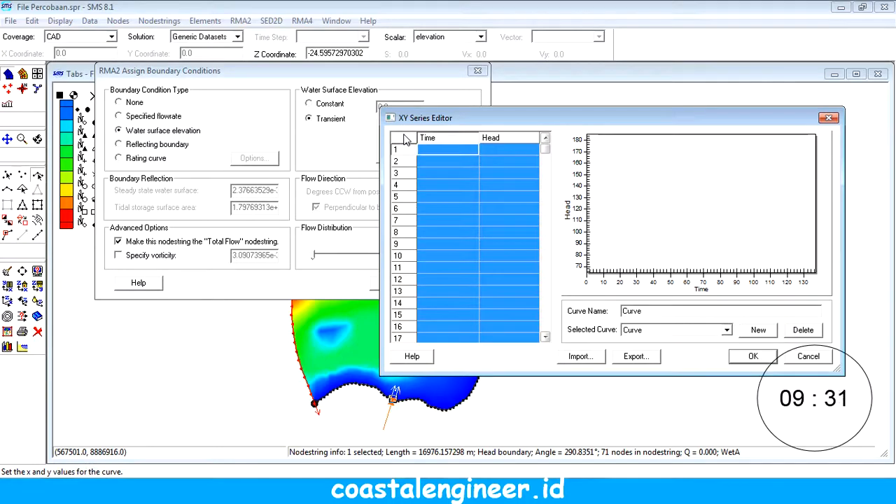
key("ctrl+v")
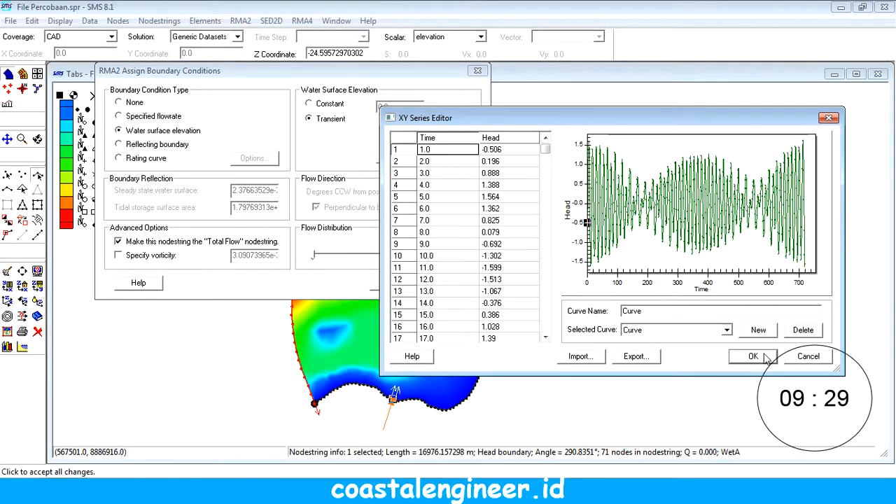
left_click(752, 357)
left_click(404, 282)
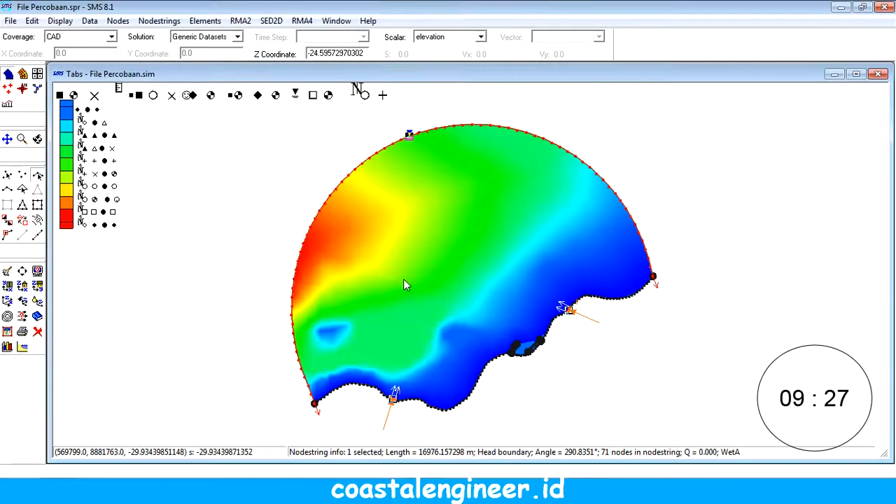
left_click(10, 20)
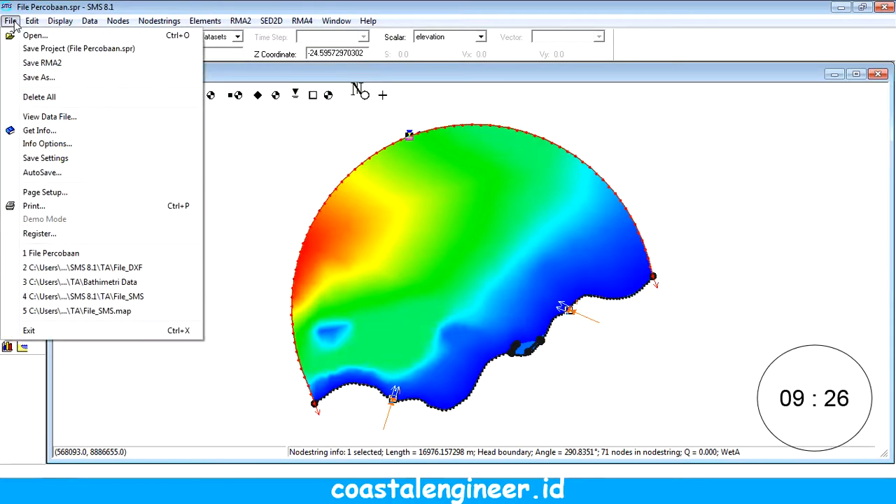
left_click(46, 49)
Step: Review the RMA2 turbulence properties of material_01, including its eddy viscosity values
left_click(240, 20)
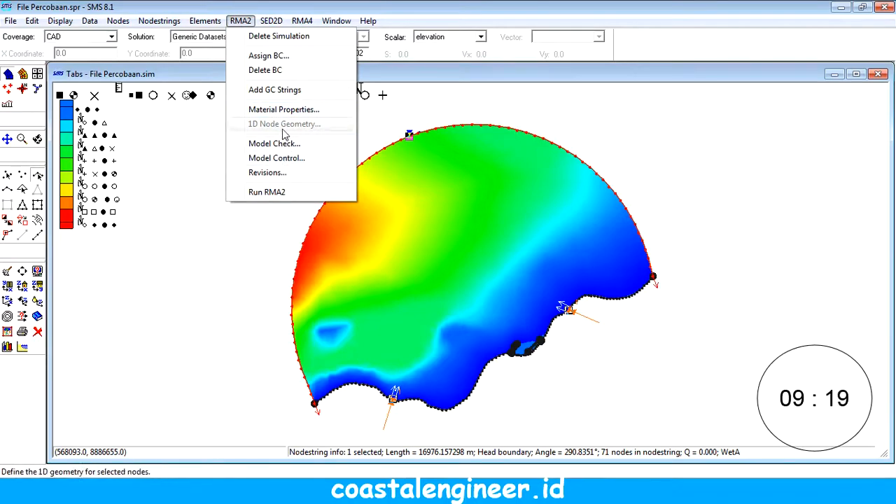
left_click(284, 110)
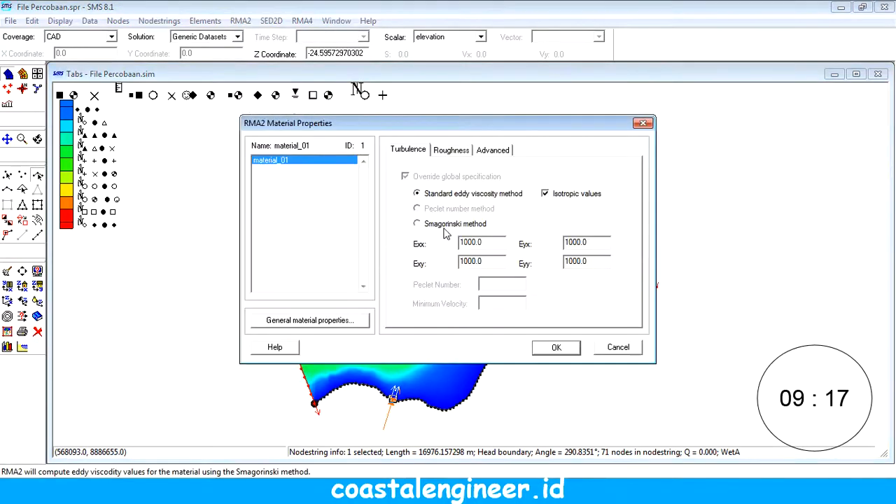
left_click_drag(485, 241, 459, 262)
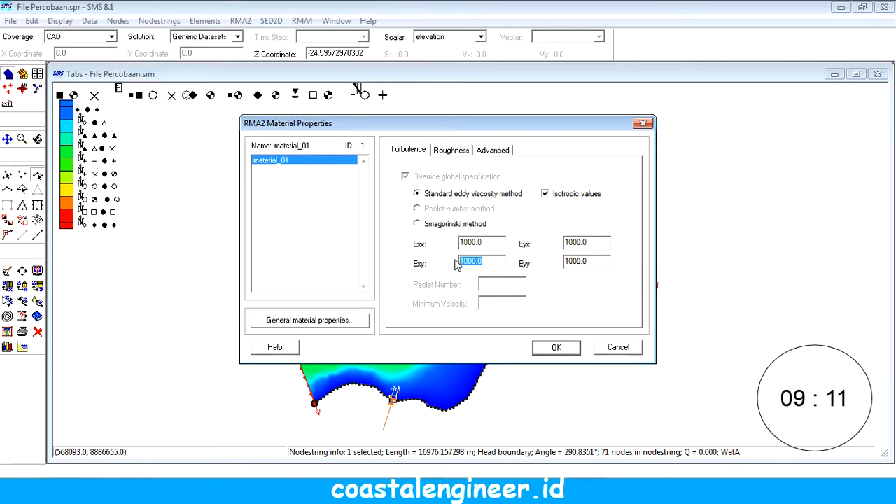
left_click(557, 348)
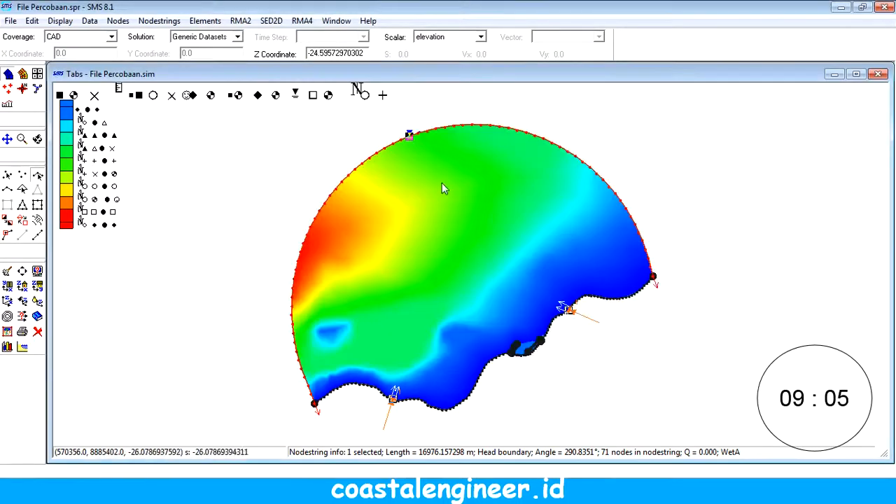
Step: Set the initial water surface for coldstart to 2 meters in the RMA2 model control and save the project
left_click(367, 21)
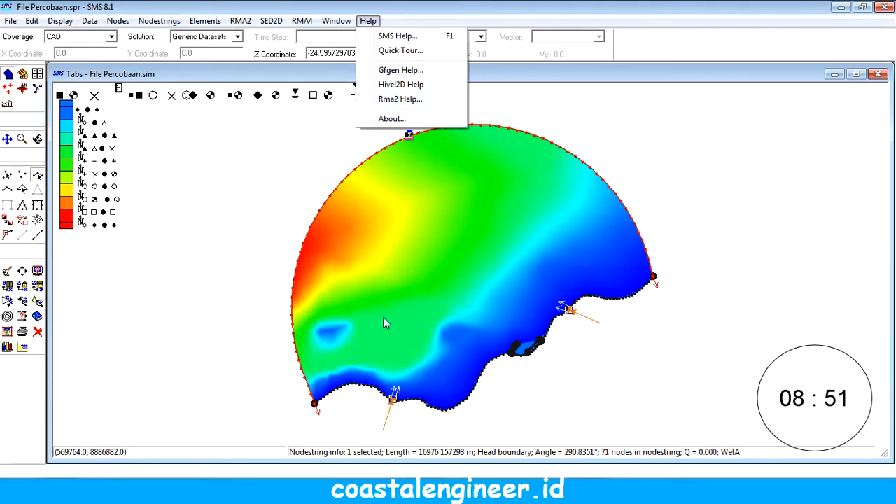
left_click(243, 24)
left_click(243, 24)
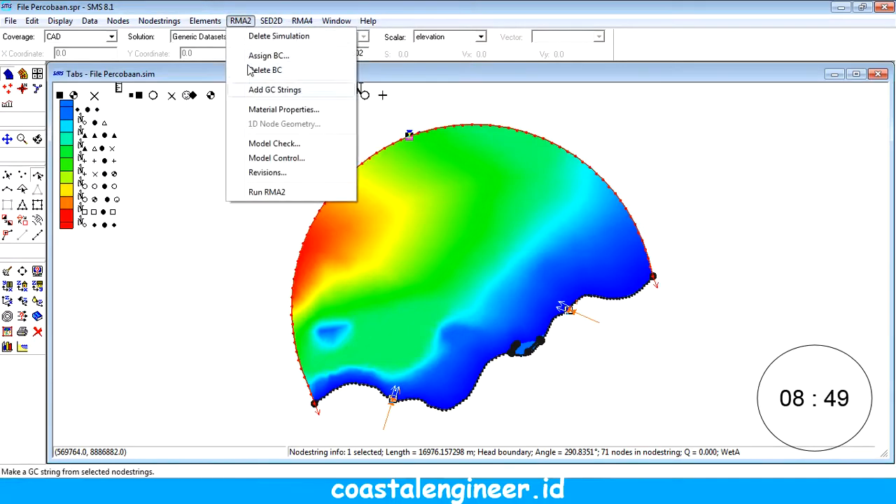
left_click(277, 157)
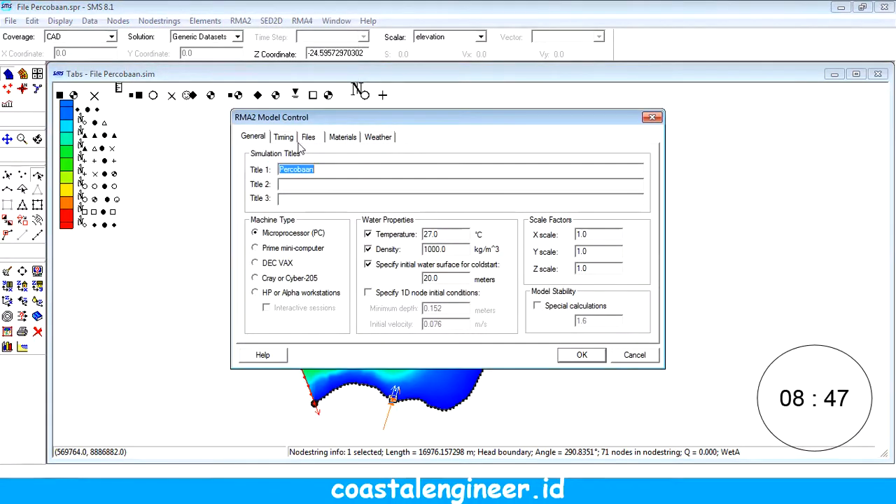
left_click(285, 138)
left_click(256, 137)
double_click(420, 280)
type("2")
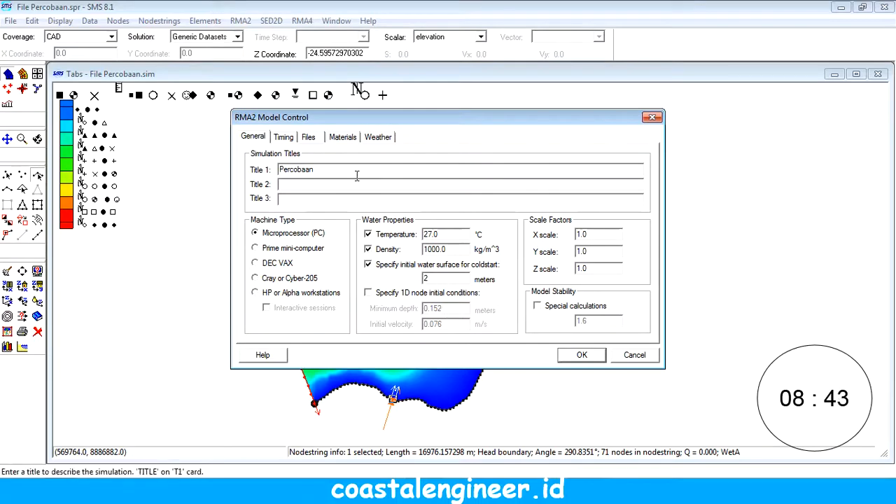
left_click(308, 137)
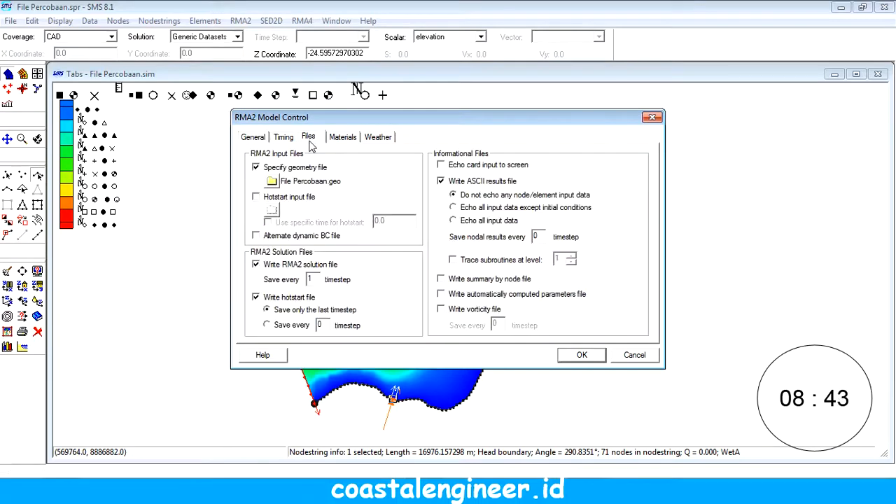
left_click(579, 355)
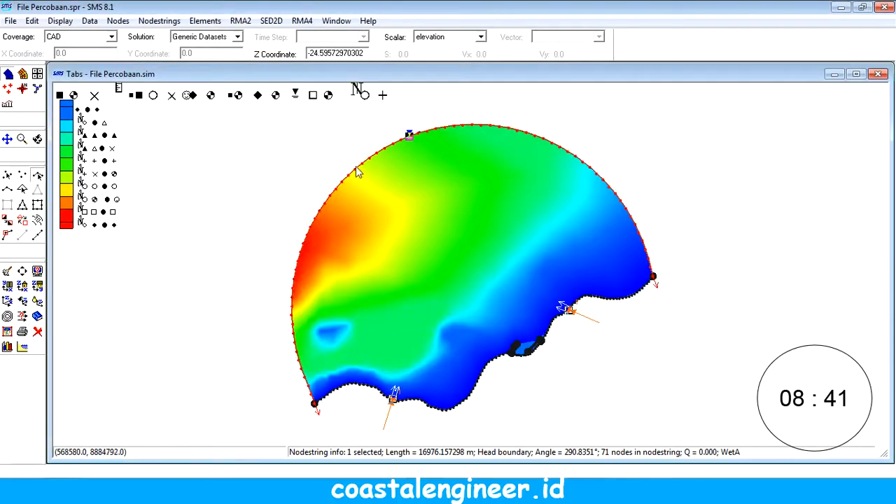
left_click(10, 21)
left_click(42, 46)
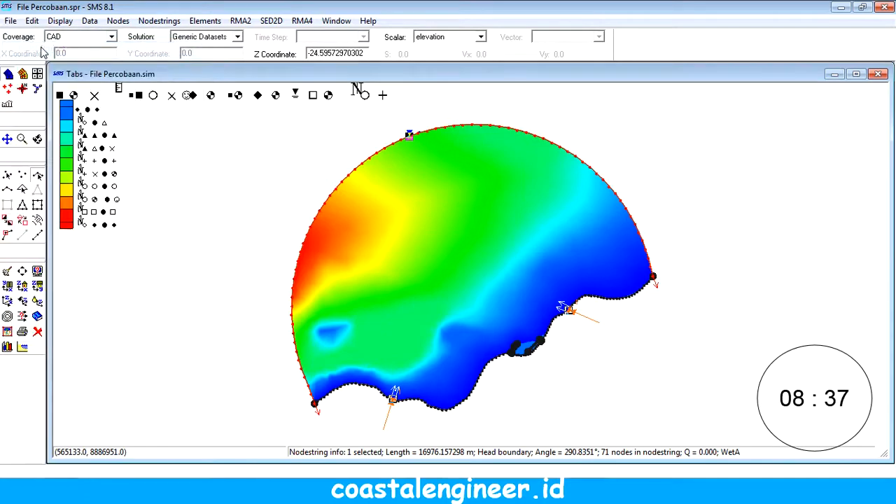
left_click(240, 21)
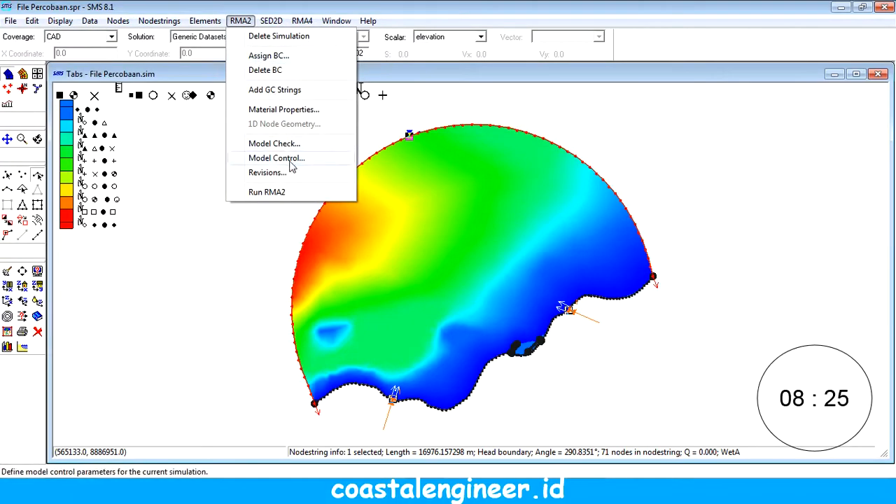
left_click(291, 160)
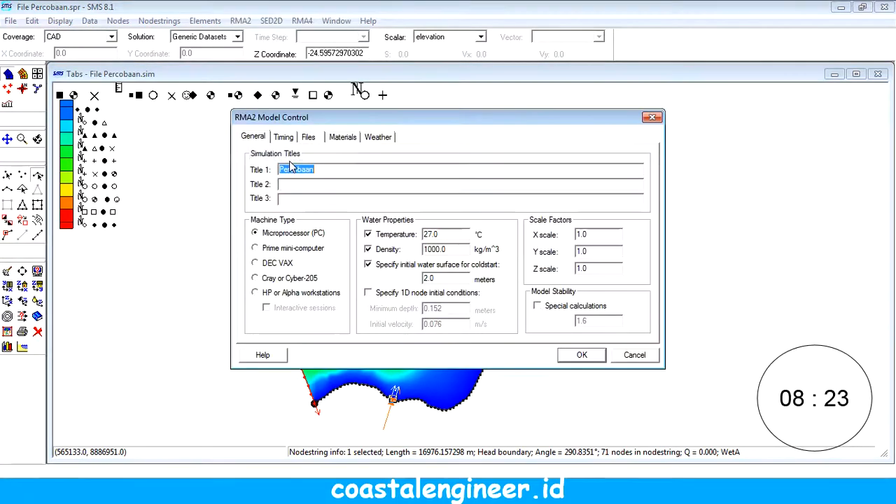
left_click(652, 117)
Step: Run the RMA2 model check on the current simulation and close the checker
left_click(240, 21)
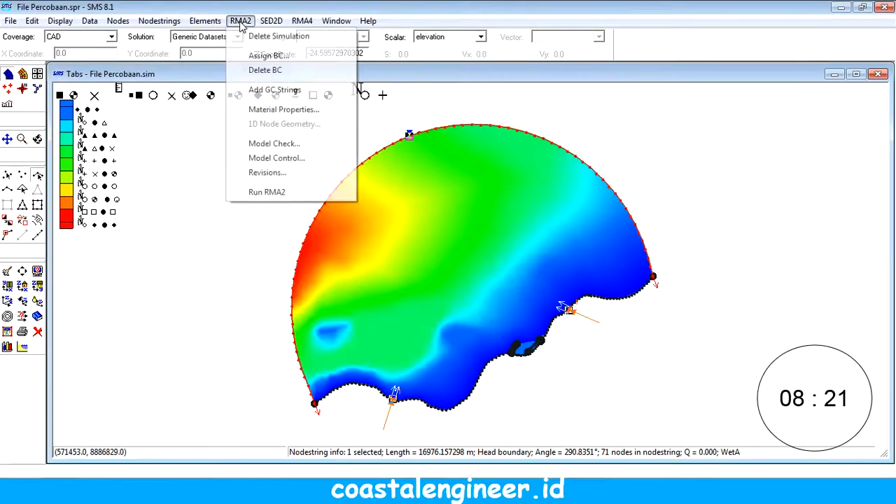
left_click(273, 144)
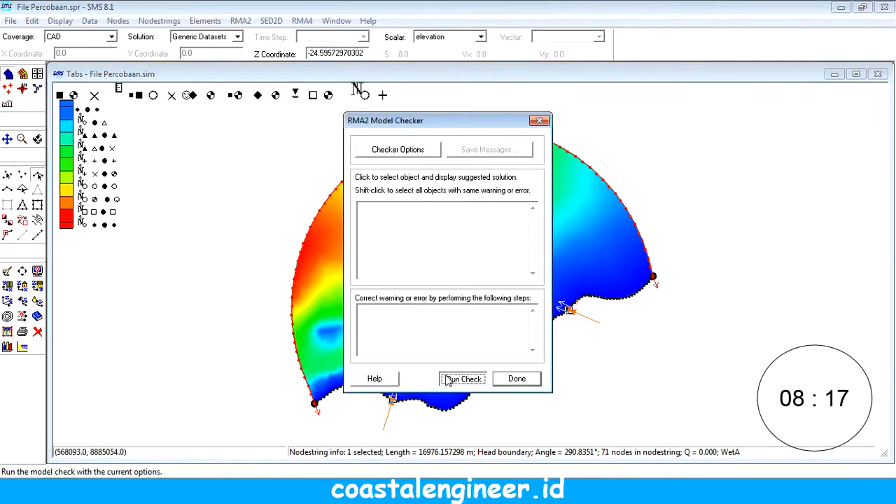
left_click(462, 378)
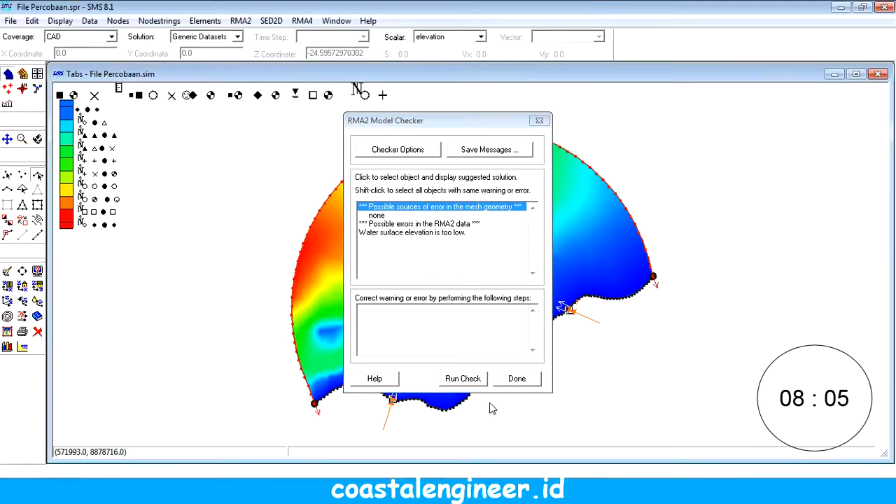
left_click(503, 384)
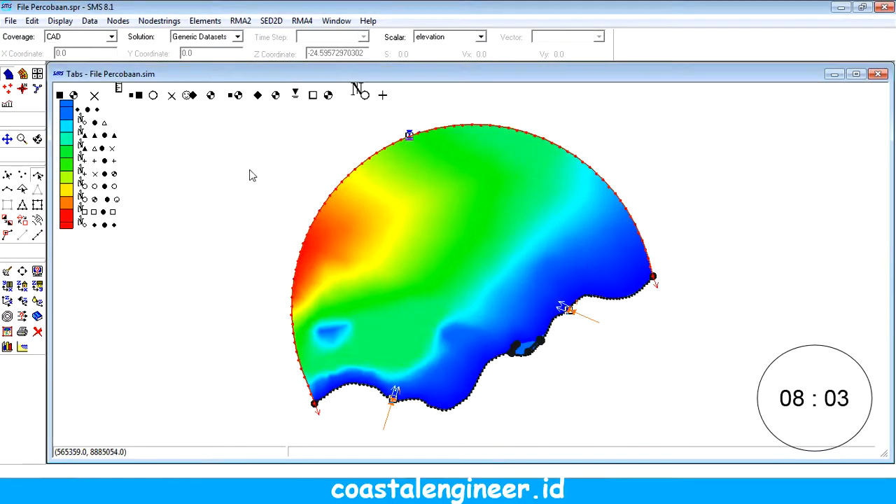
Step: Save the project and run the simulation, using gfgv435.exe for the geometry and rma2v435.exe for RMA2
left_click(11, 21)
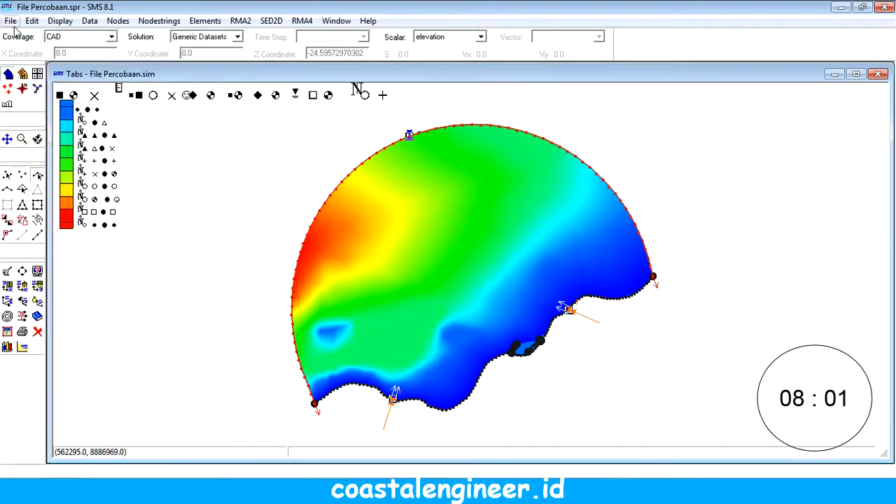
left_click(25, 49)
left_click(240, 21)
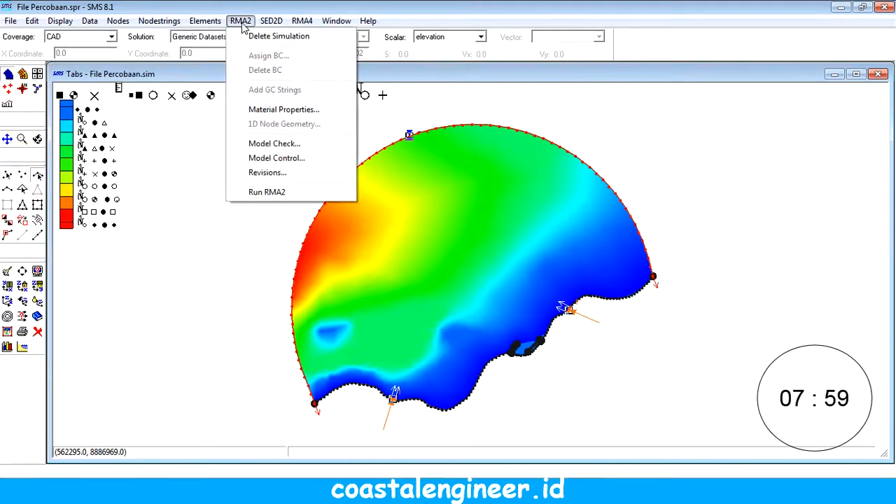
left_click(266, 192)
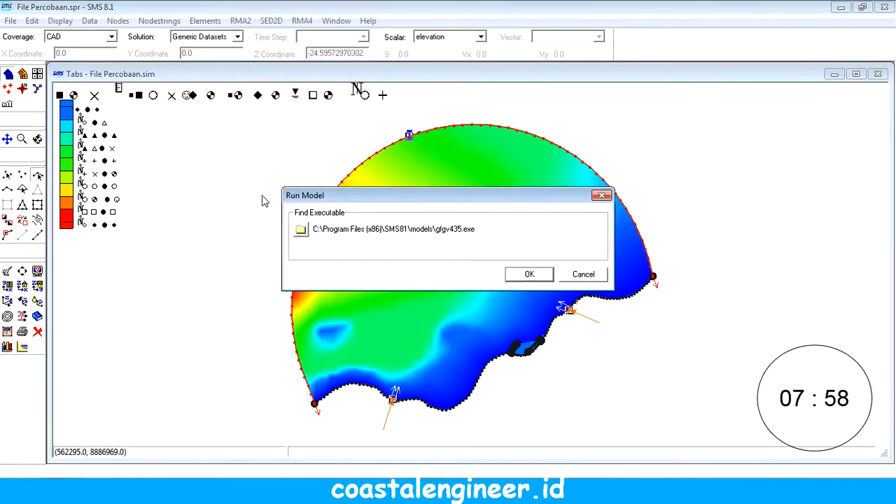
left_click(531, 275)
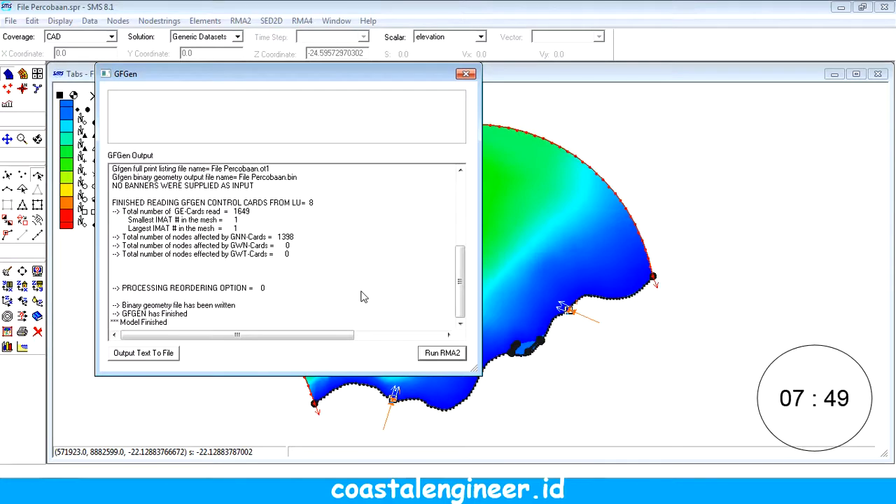
left_click(442, 353)
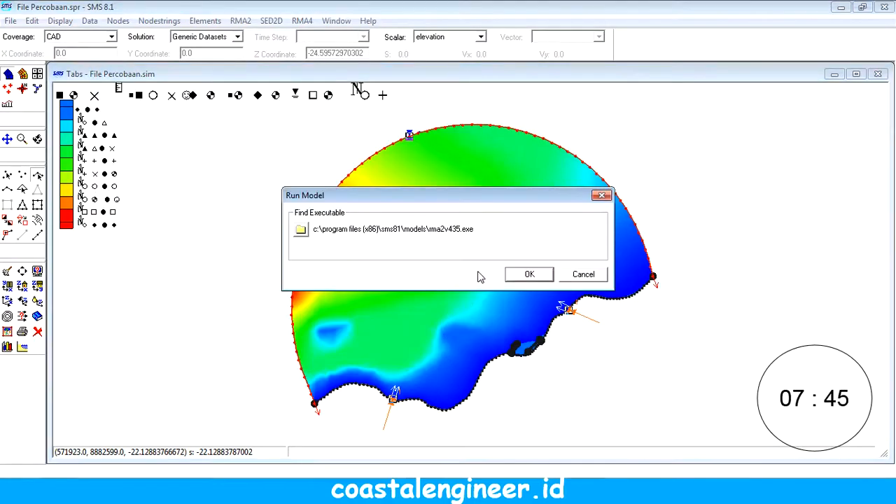
left_click(528, 274)
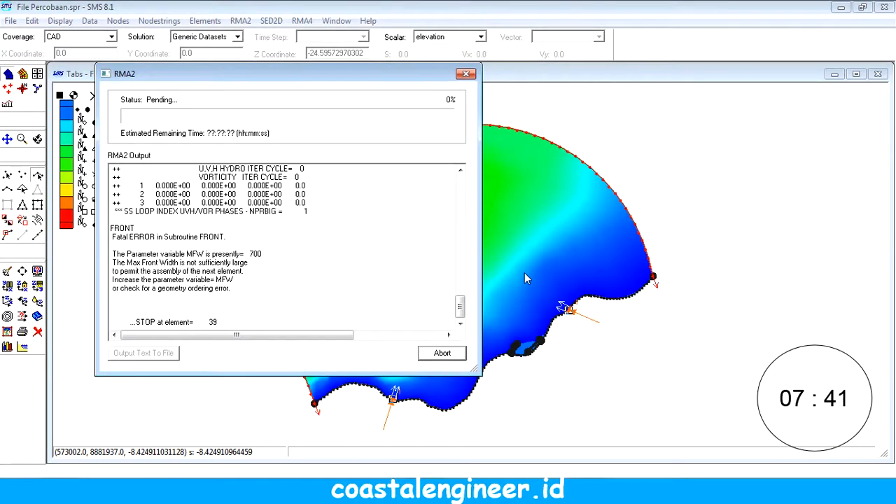
left_click_drag(238, 80, 412, 58)
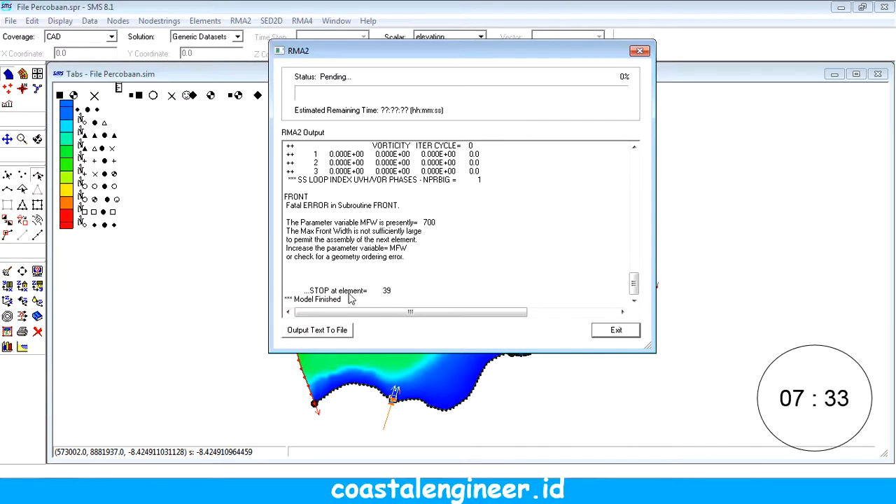
Step: Close the RMA2 run output and display the 2D mesh elements instead of the contours
left_click(618, 332)
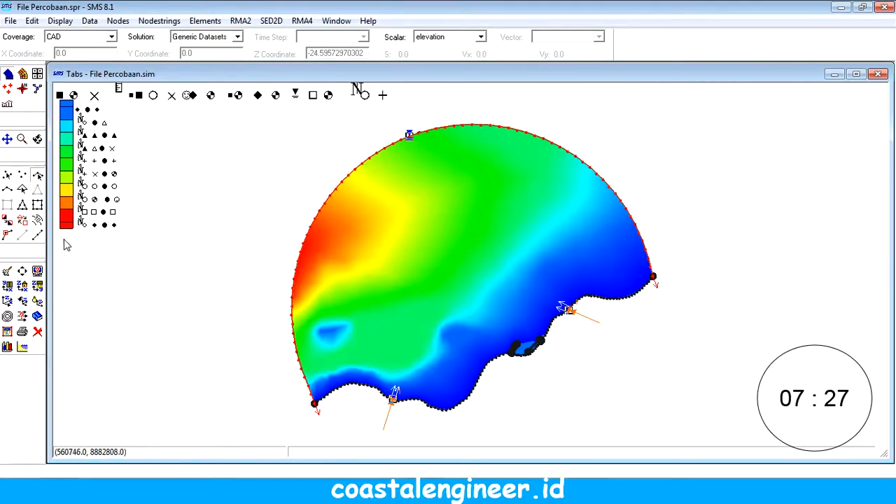
left_click(39, 276)
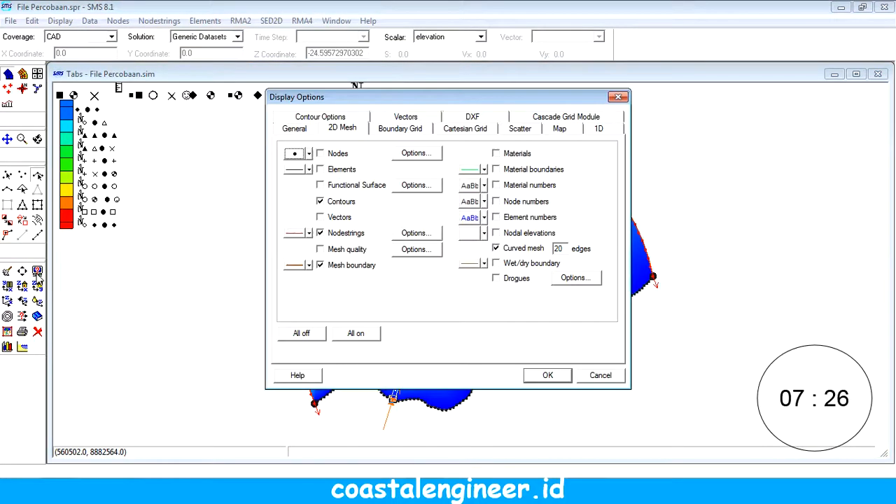
left_click(346, 201)
left_click(343, 169)
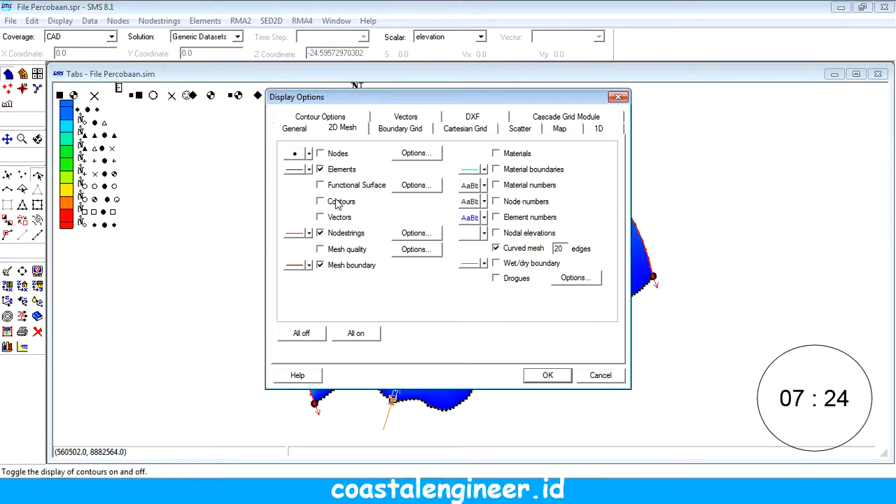
left_click(544, 376)
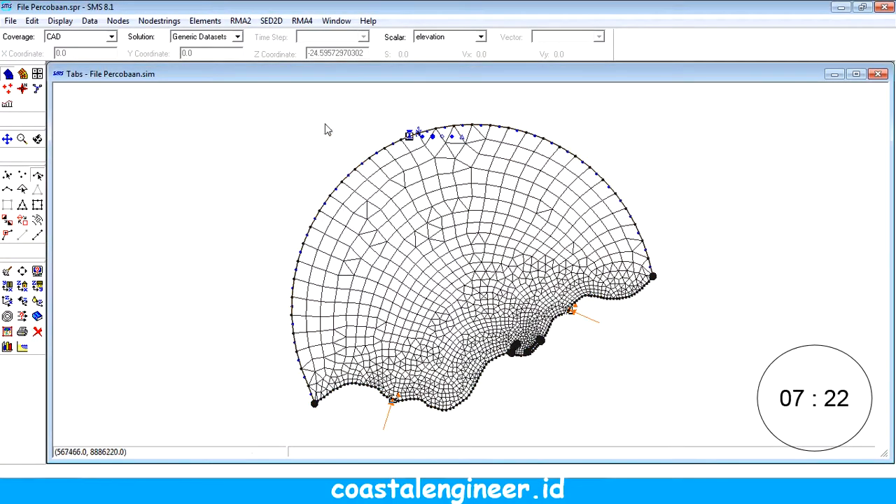
Step: Find the mesh element with ID 39
left_click(205, 20)
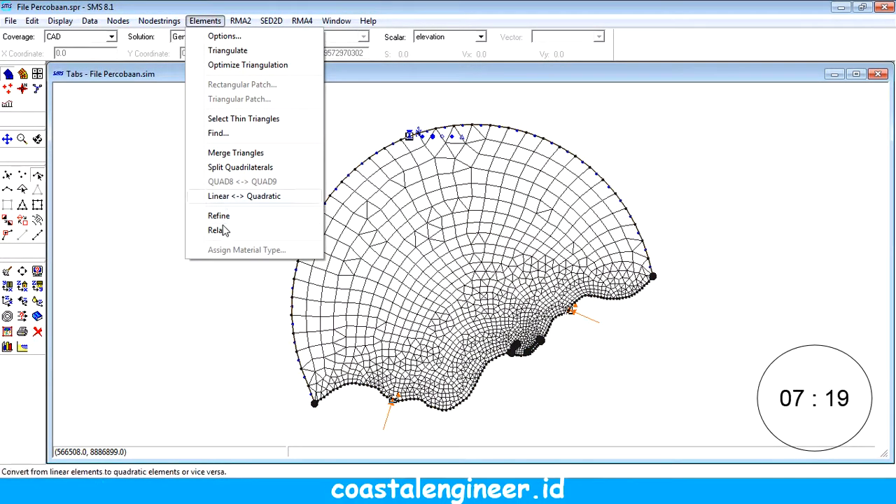
left_click(218, 133)
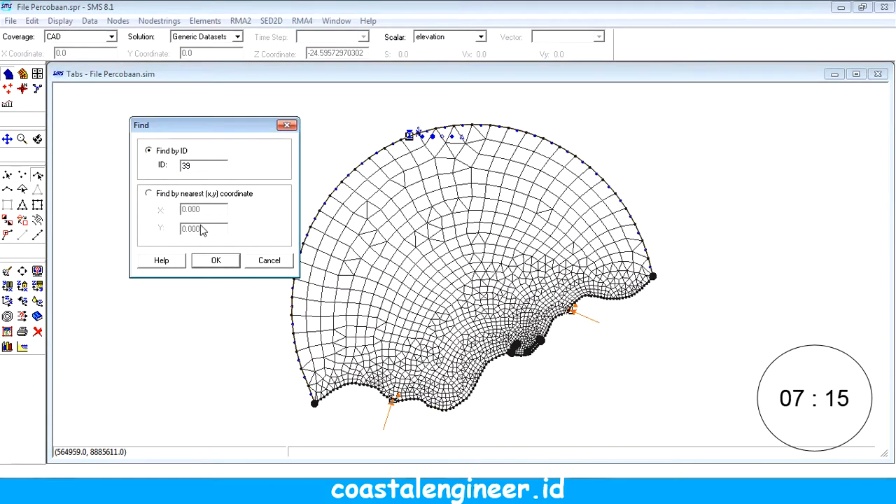
left_click(216, 259)
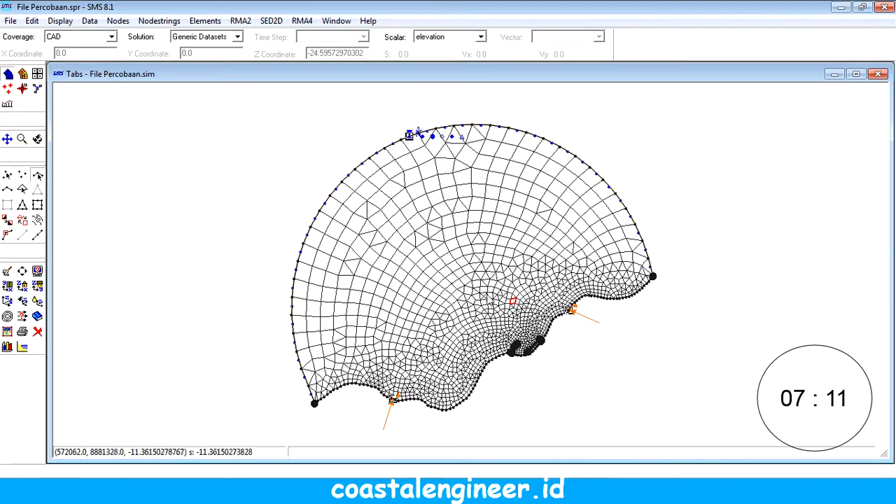
Step: Run RMA2 again on the current simulation, check the element where it stops, and close the run output
left_click(246, 22)
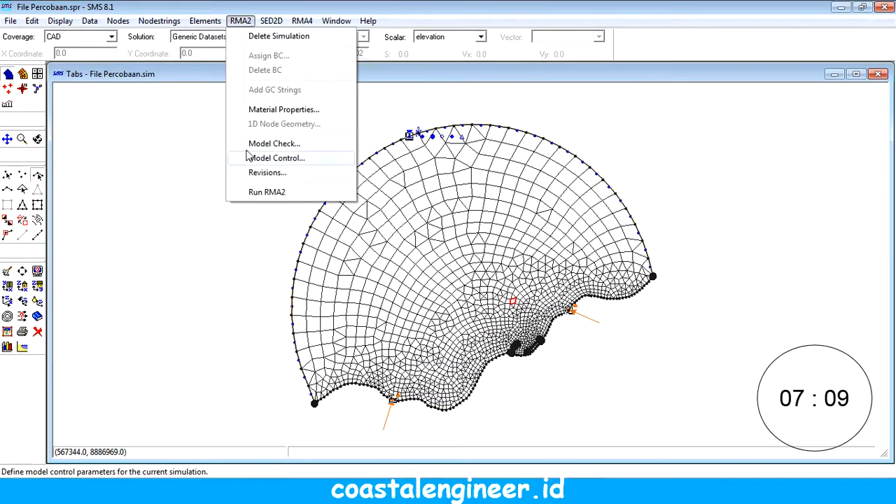
left_click(271, 191)
left_click(526, 276)
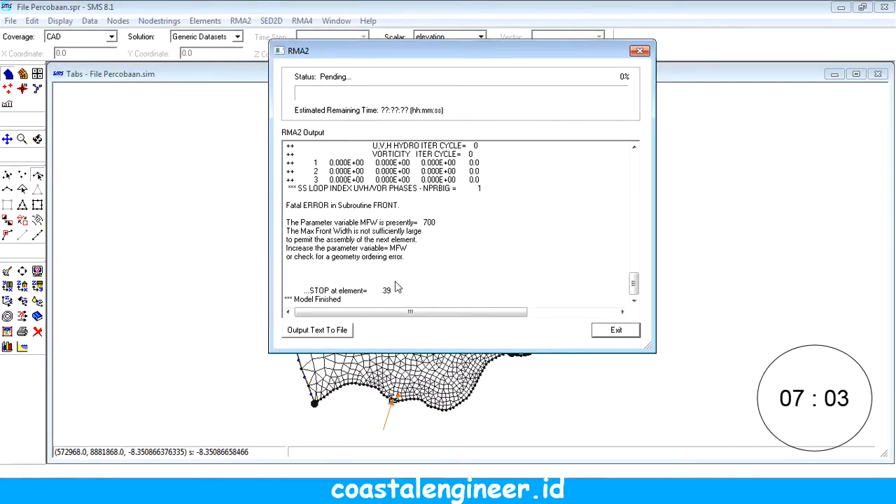
left_click(618, 330)
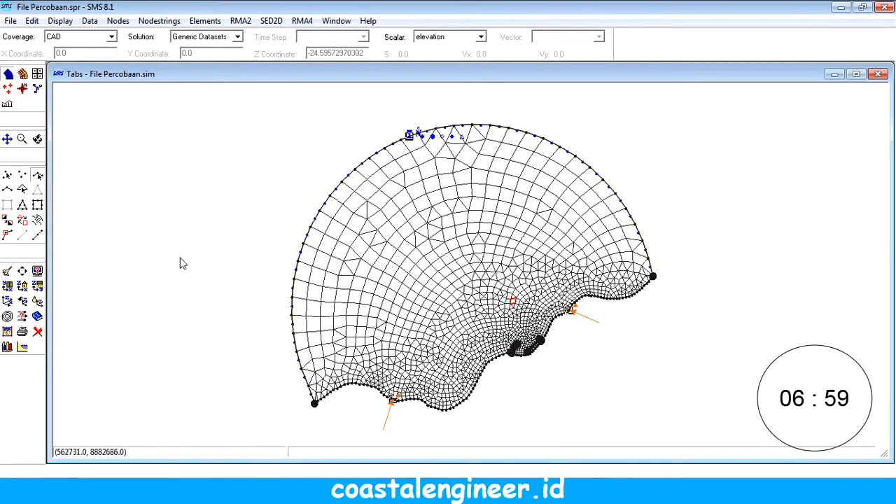
Step: Locate element 39 again by its ID in a close-up of the mesh around the coastal structures
left_click(21, 139)
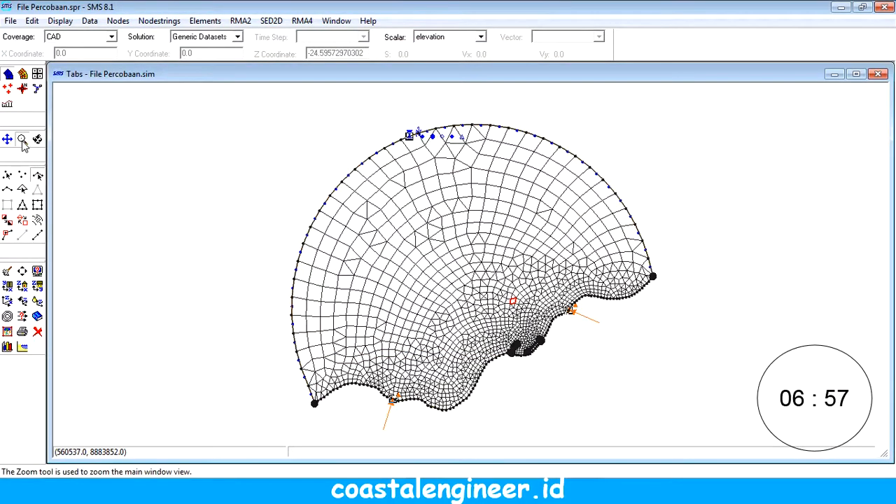
left_click_drag(467, 274, 600, 381)
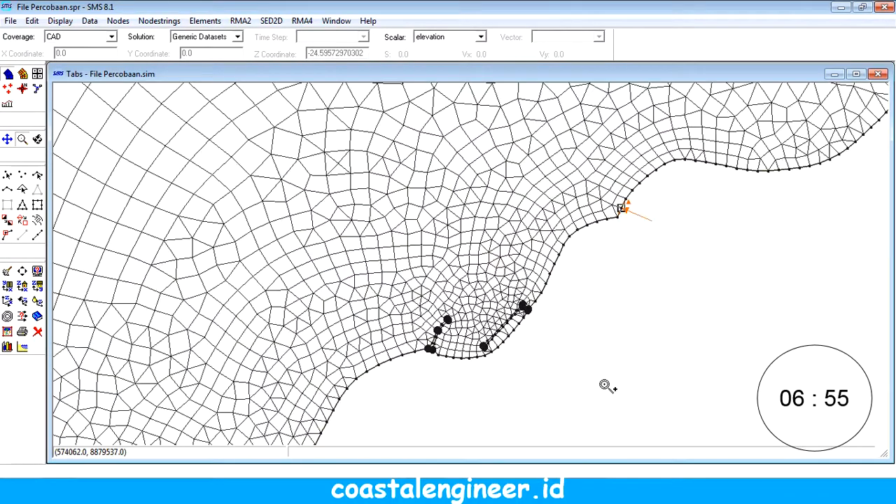
left_click(205, 20)
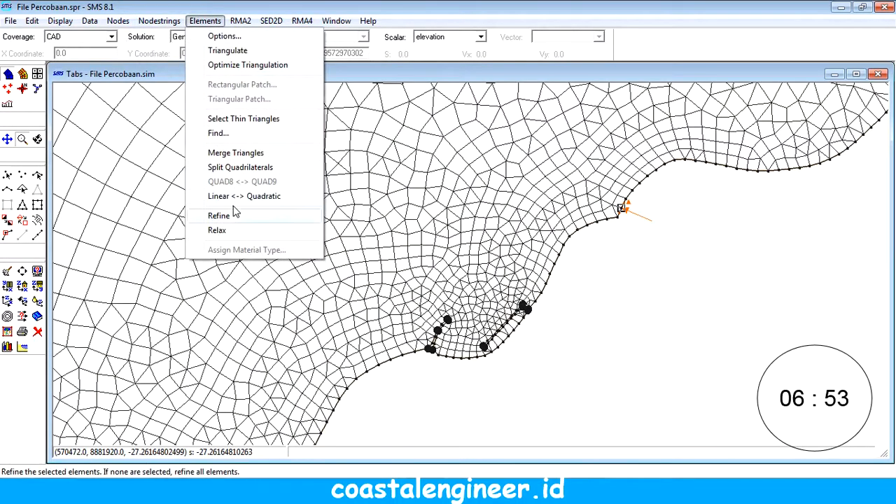
left_click(219, 134)
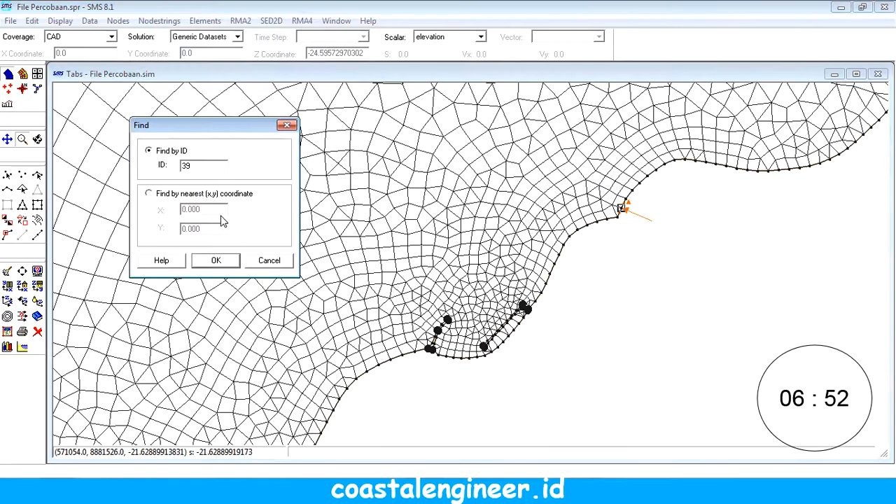
left_click(214, 260)
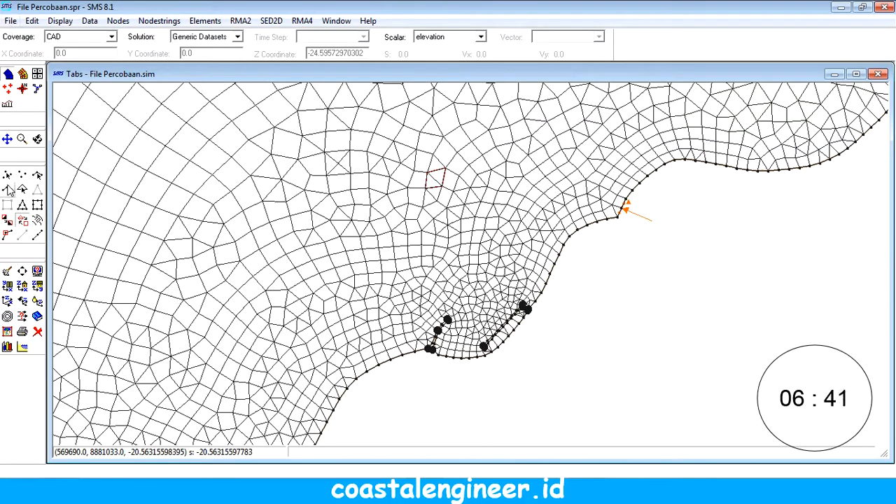
Step: Create a nodestring along the coastal mesh boundary past both structures, including all nodes between its two ends
left_click(8, 189)
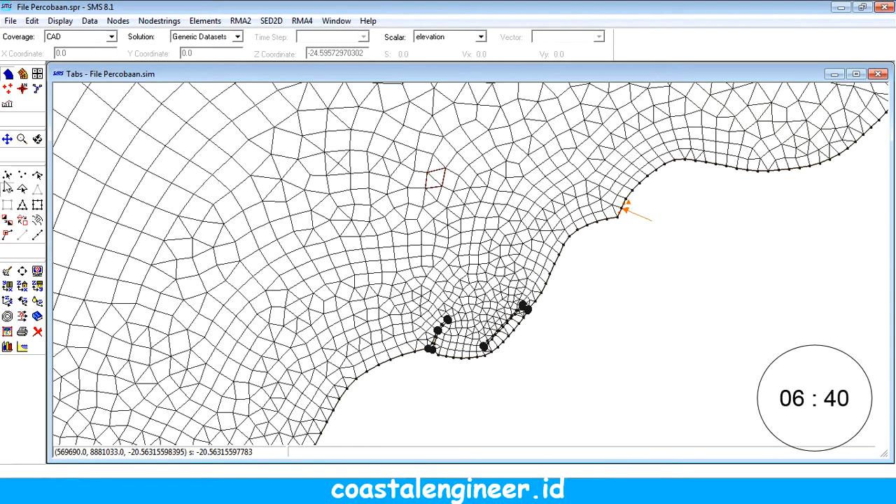
left_click(591, 233)
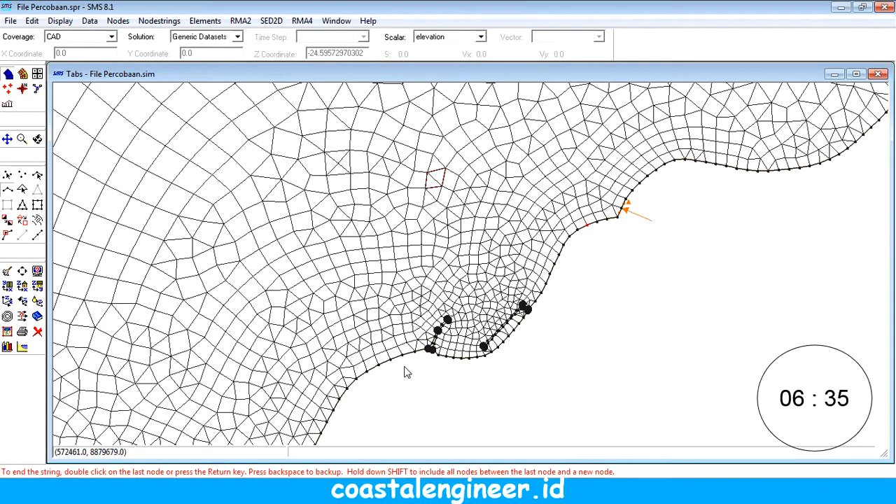
double_click(358, 384, "shift")
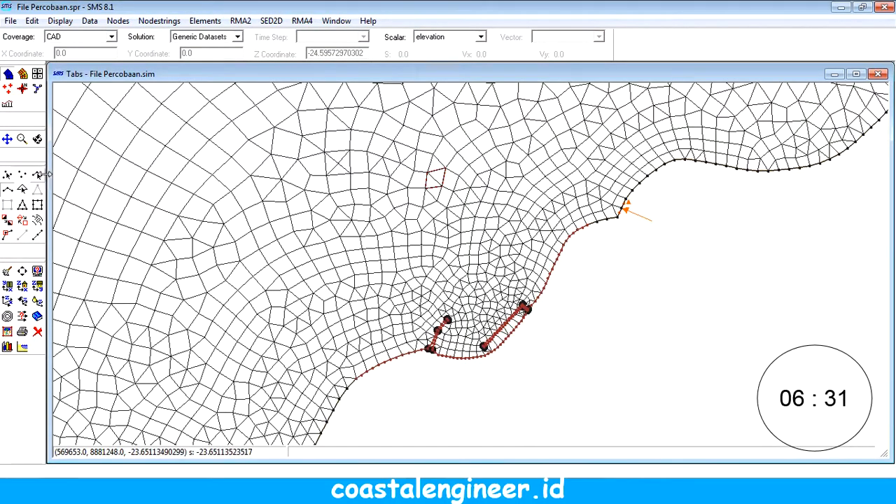
Step: Renumber the mesh from the new coastal nodestring using the front width option, and delete that nodestring
left_click(519, 325)
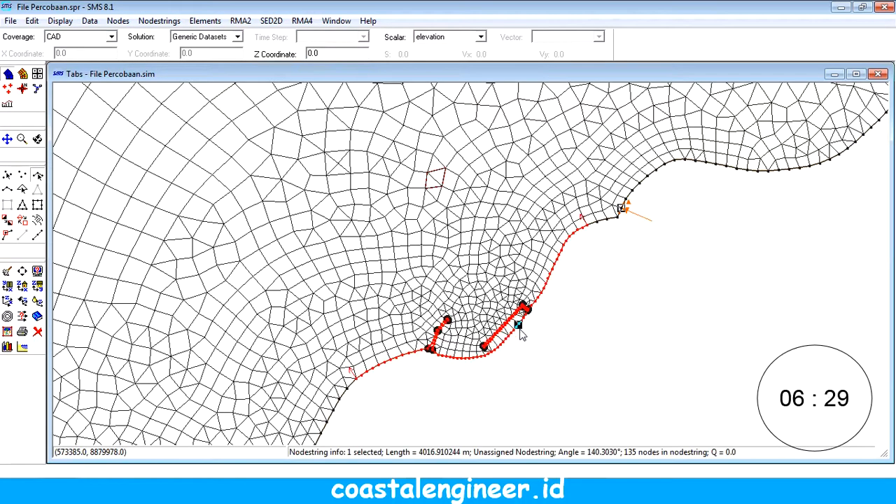
left_click(158, 23)
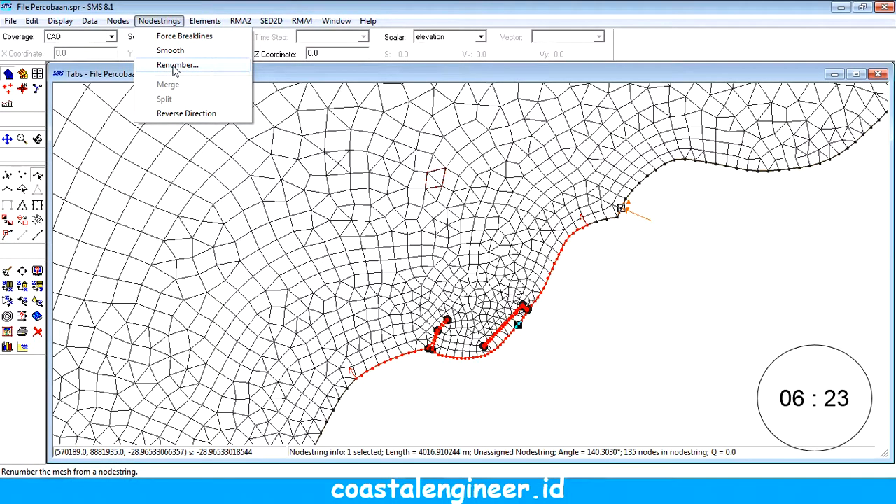
left_click(175, 67)
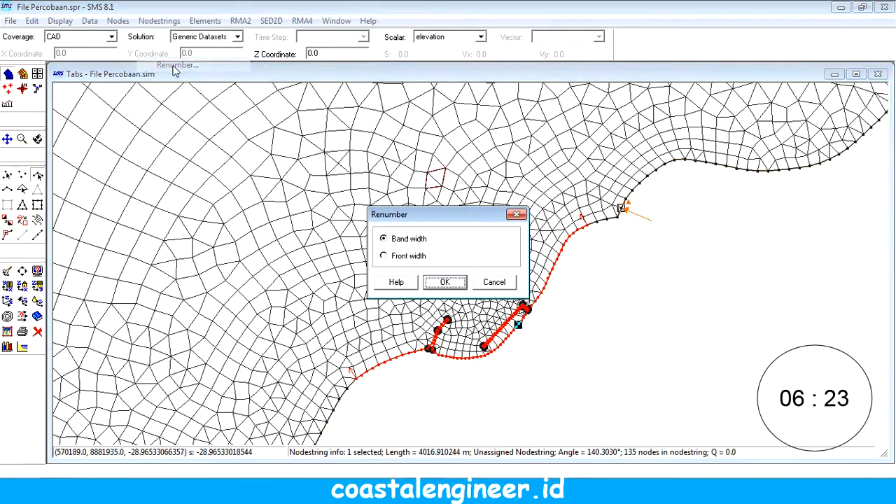
left_click(411, 258)
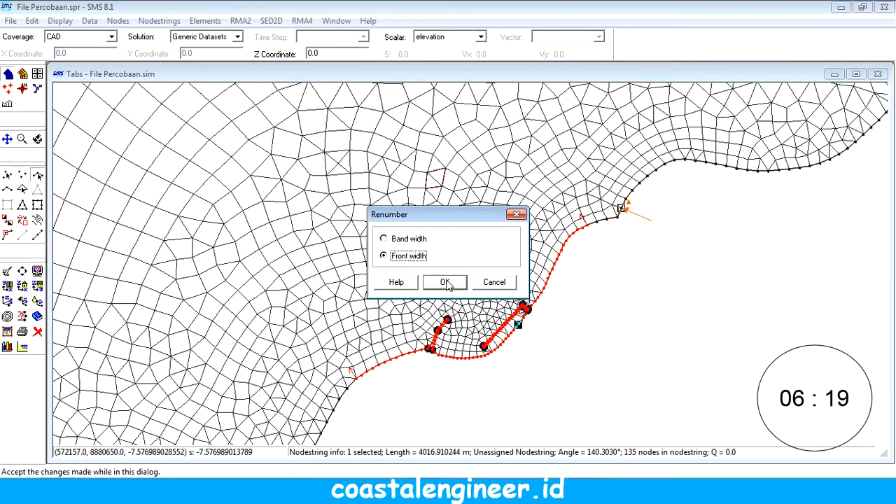
left_click(445, 282)
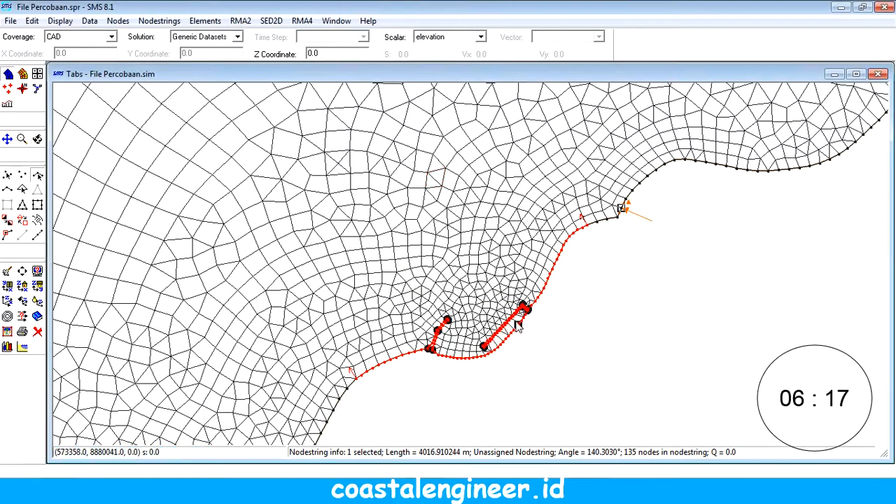
key("Delete")
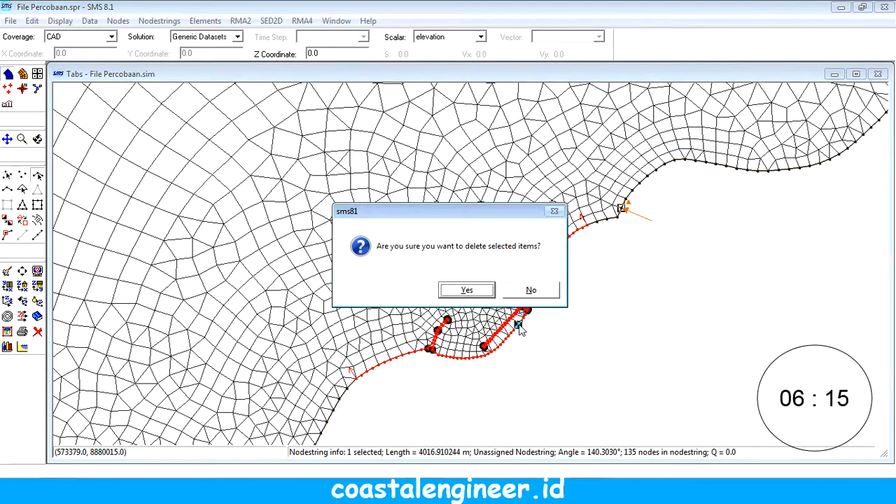
key("Return")
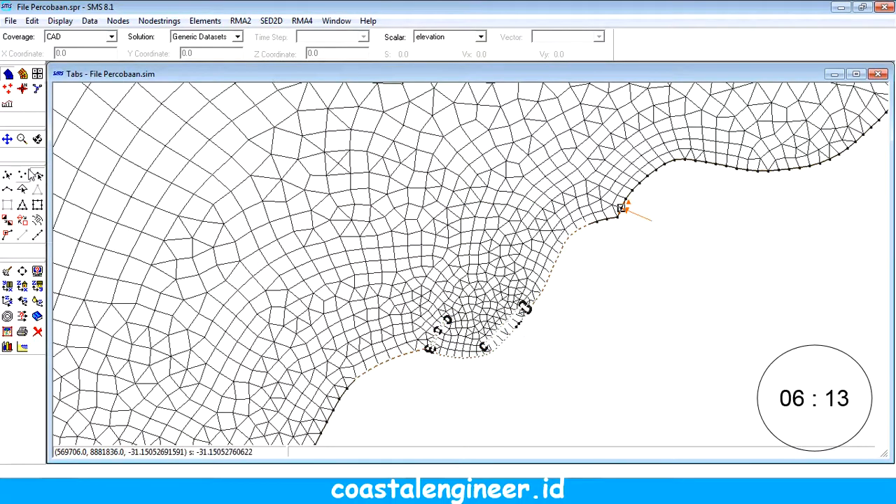
Step: Save the project, run GFGen and RMA2 on the renumbered mesh, and close the run output
left_click(16, 24)
left_click(32, 44)
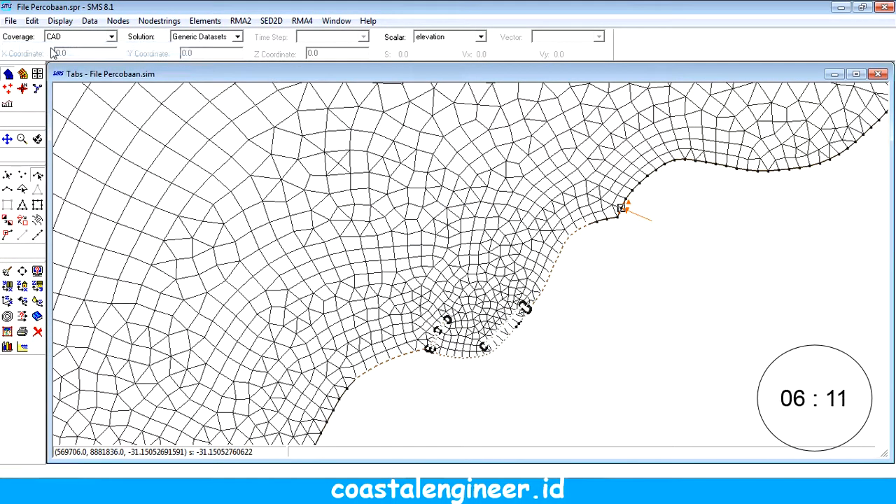
left_click(240, 20)
left_click(261, 190)
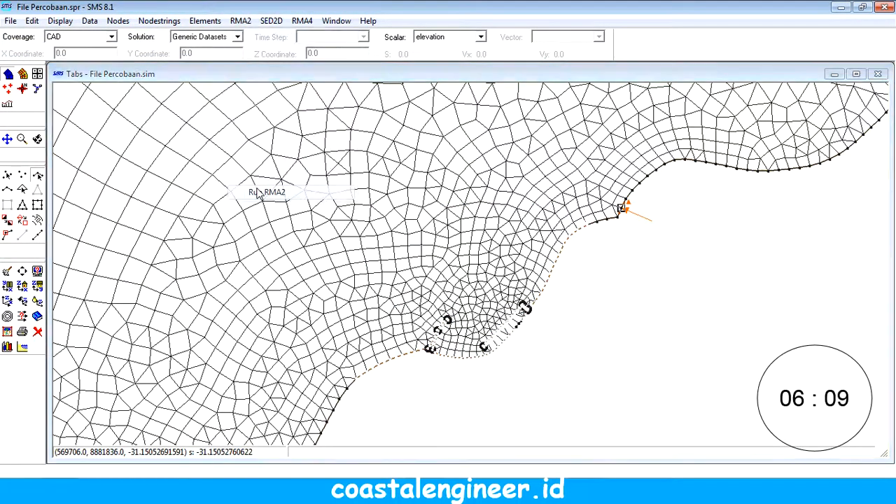
left_click(528, 274)
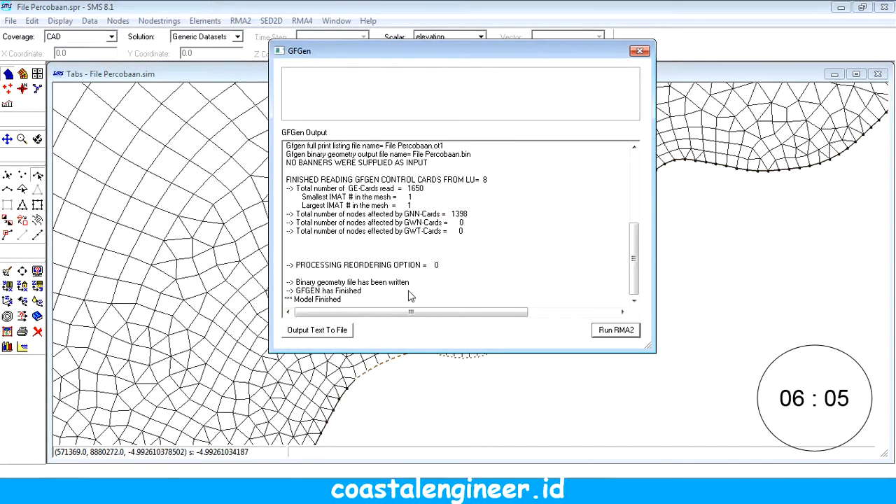
left_click(611, 335)
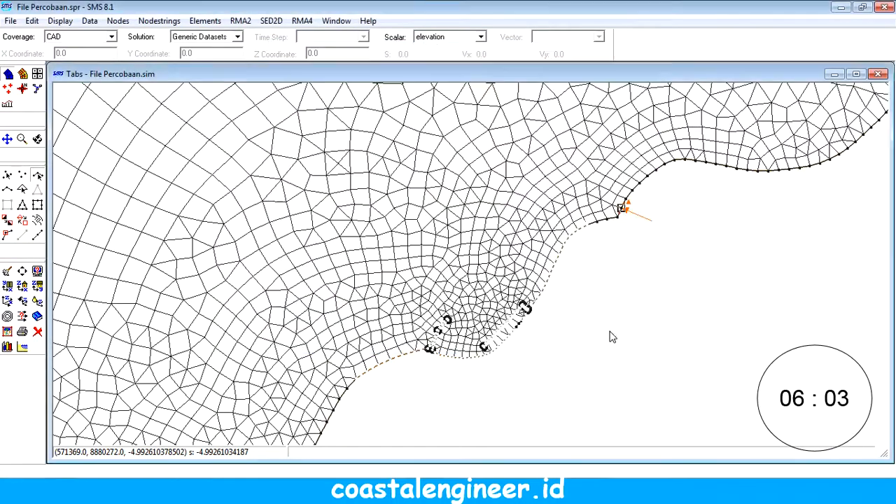
left_click(526, 278)
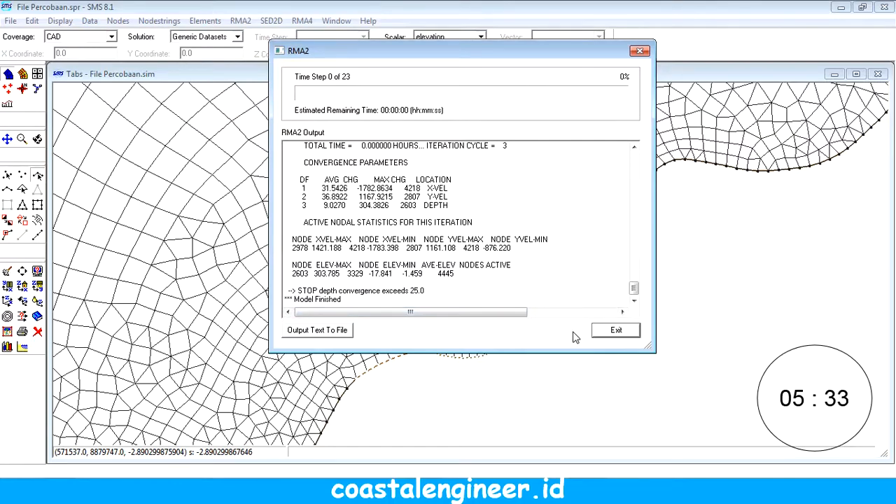
left_click(607, 335)
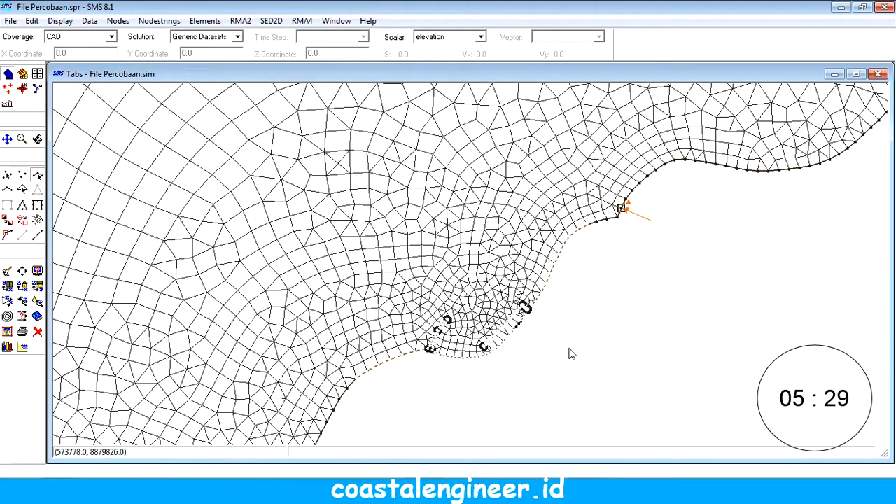
Step: Change the isotropic Exx eddy viscosity of material_01 in the RMA2 material properties to a value beginning with 5
scroll(502, 322, "up", 1)
scroll(504, 322, "down", 1)
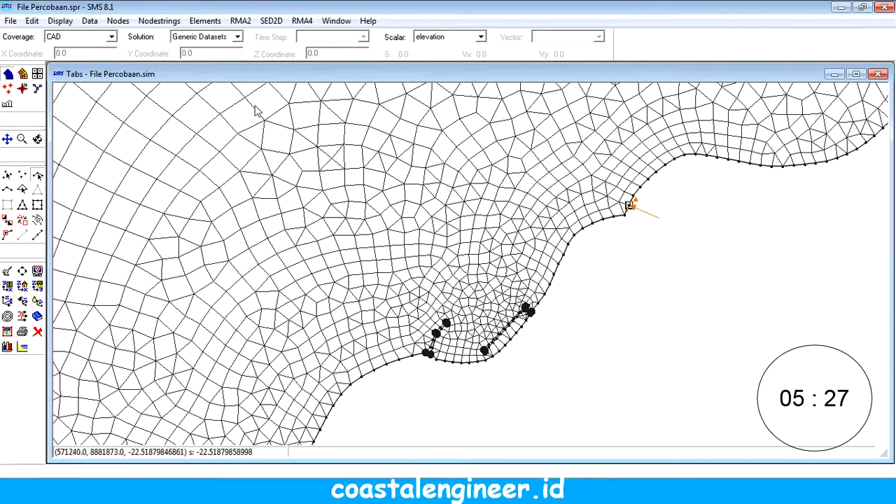
left_click(240, 20)
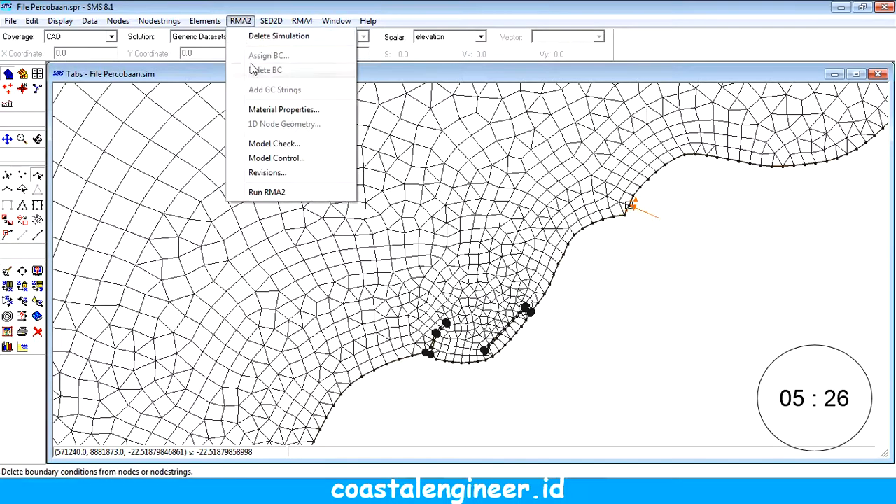
left_click(280, 109)
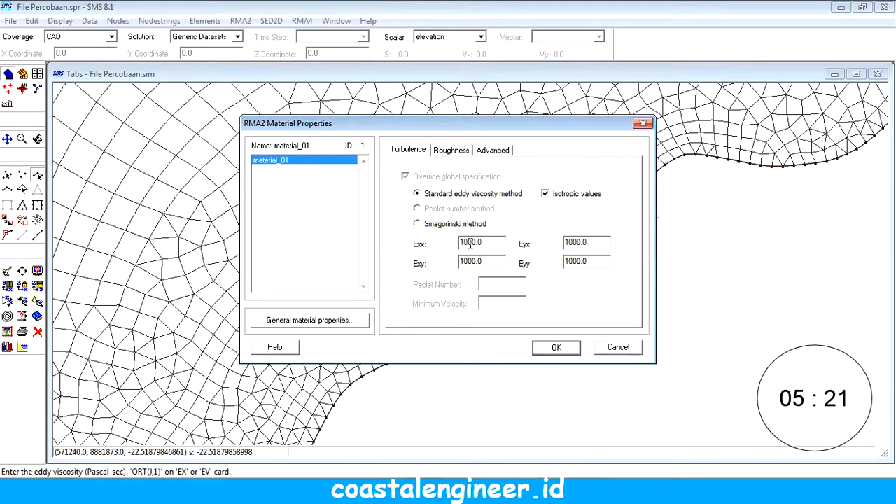
left_click_drag(469, 242, 459, 243)
type("5")
left_click(554, 347)
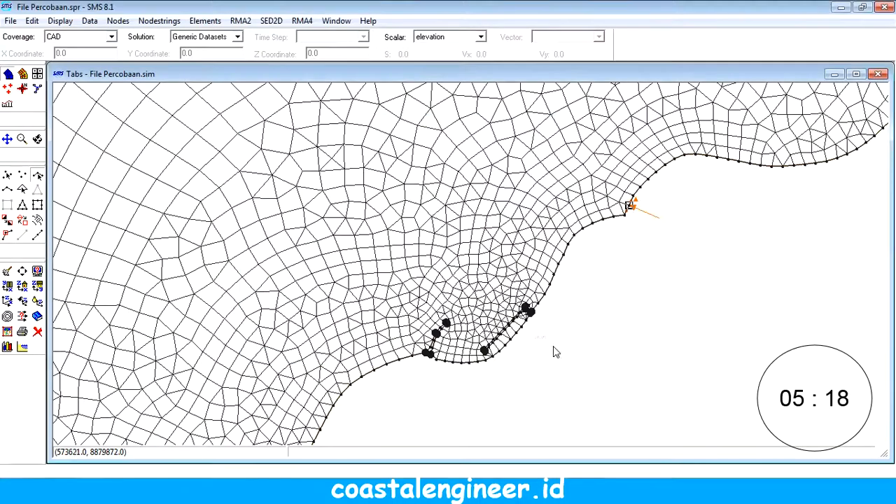
Step: Save the project, run RMA2 with the changed material properties, and close the run output
left_click(14, 22)
left_click(28, 33)
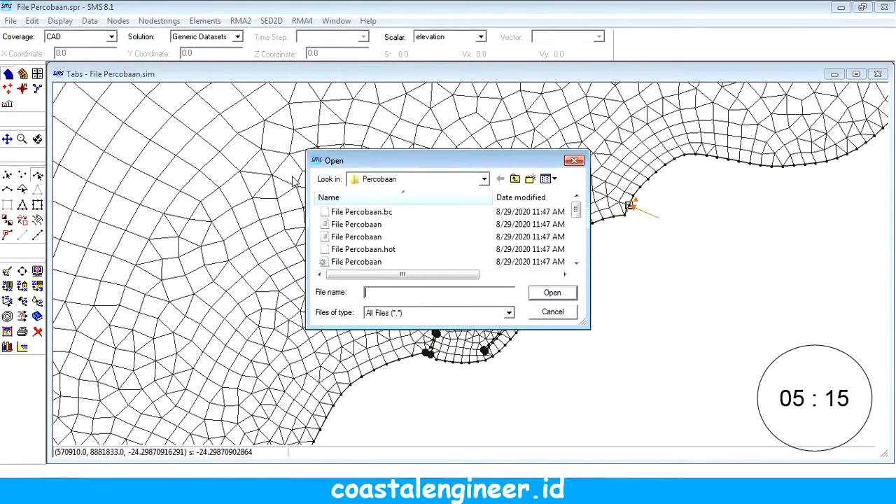
left_click(552, 311)
left_click(10, 20)
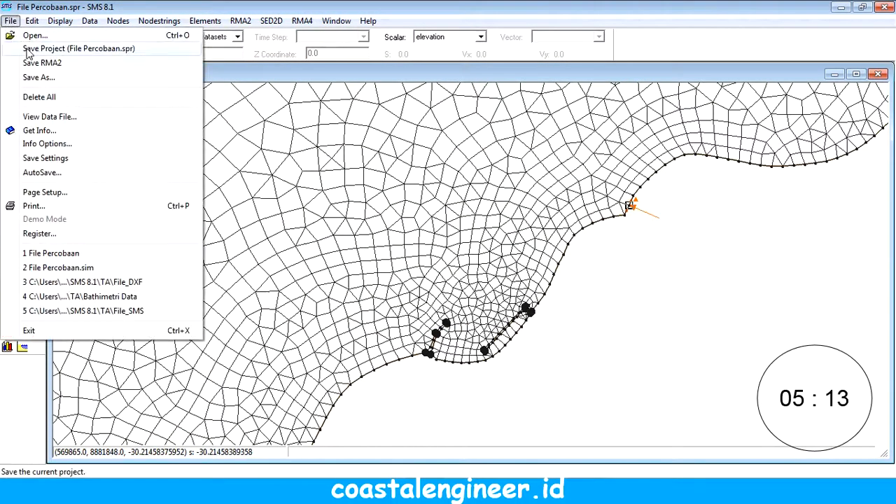
left_click(56, 46)
left_click(240, 20)
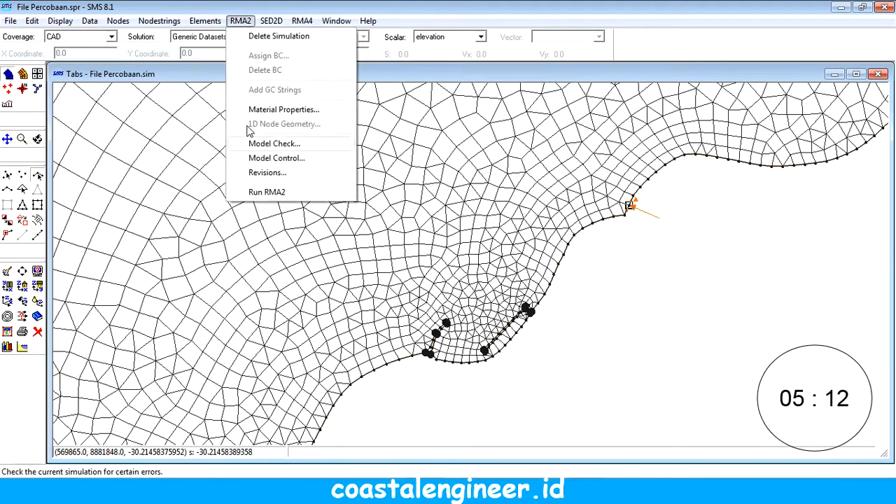
left_click(269, 190)
left_click(538, 276)
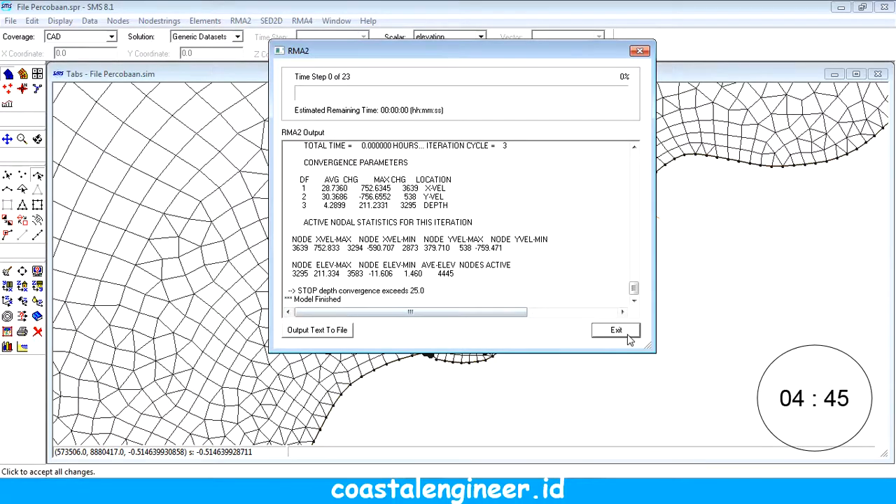
left_click(607, 329)
Step: Find by its ID, beginning with 32, the mesh node listed for the maximum depth change in the run output
left_click(118, 21)
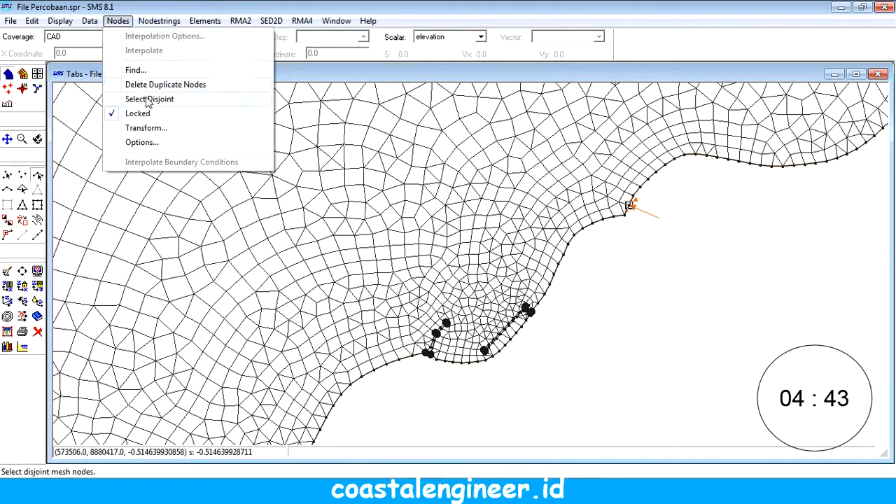
left_click(138, 73)
type("3")
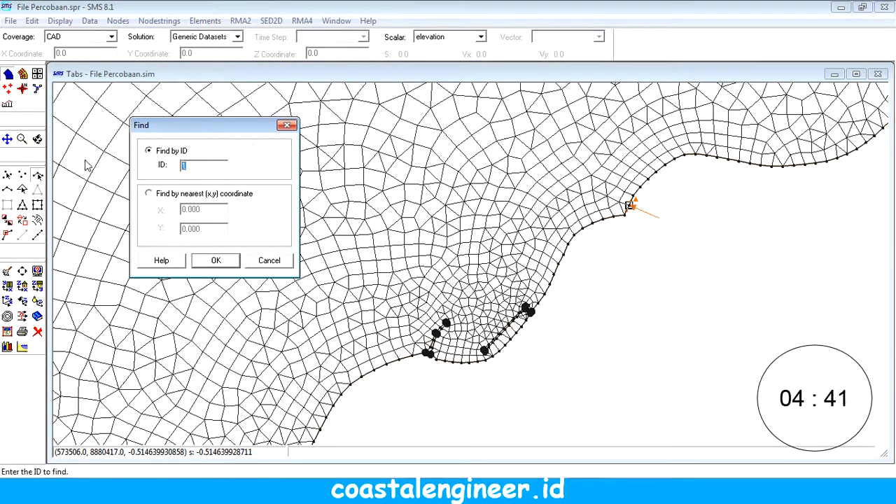
type("295")
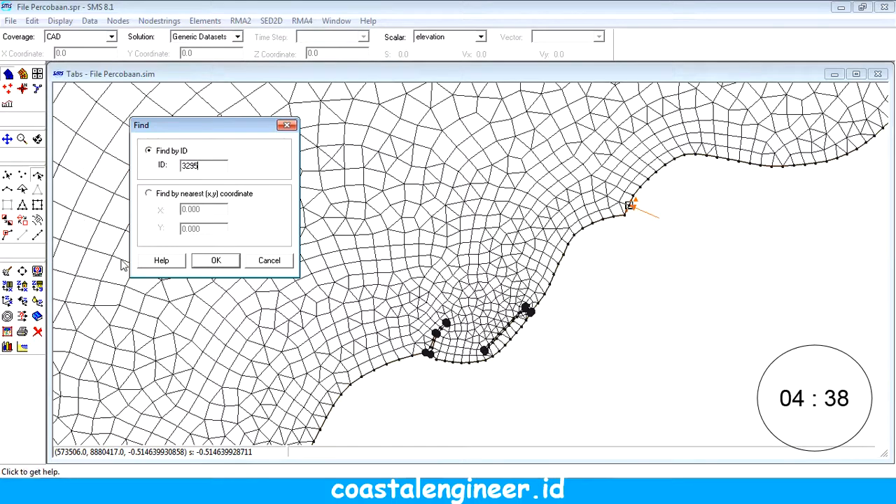
left_click(215, 259)
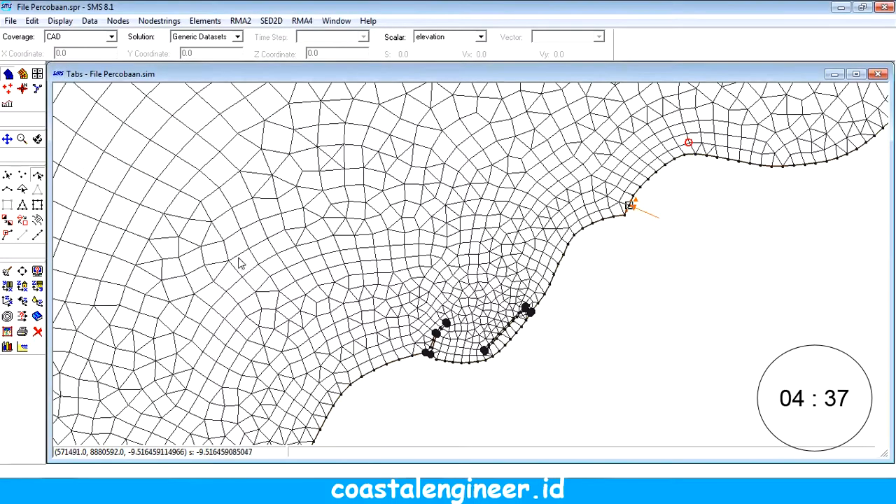
Step: Run RMA2 again using the default model executable
left_click(239, 21)
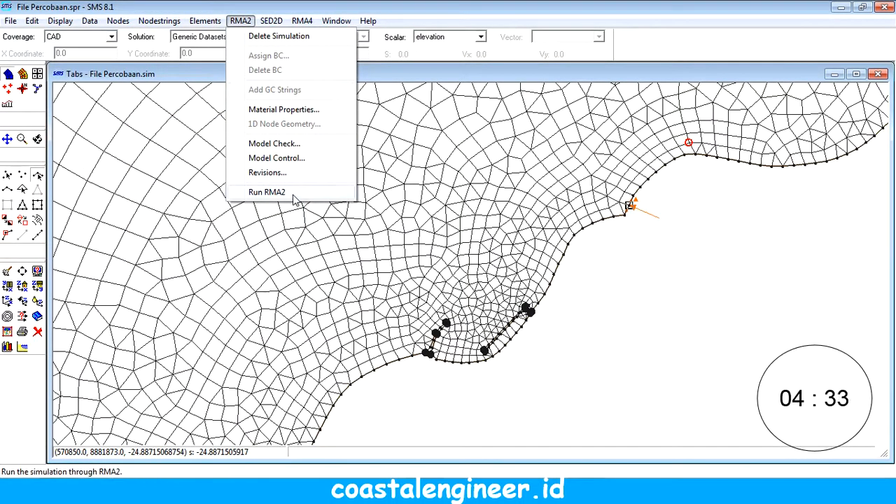
left_click(294, 193)
left_click(526, 274)
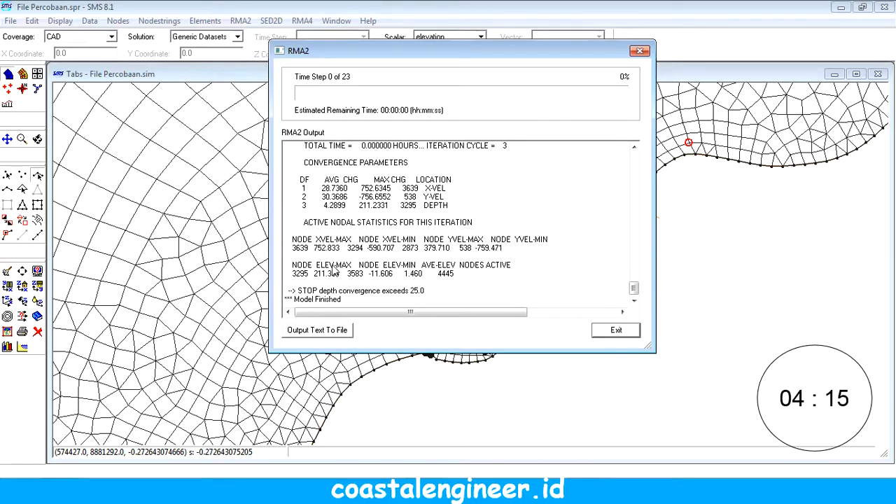
Step: Examine the convergence parameters, continuity checks and nodal statistics of the last iterations in the RMA2 output, and close it
scroll(334, 281, "up", 3)
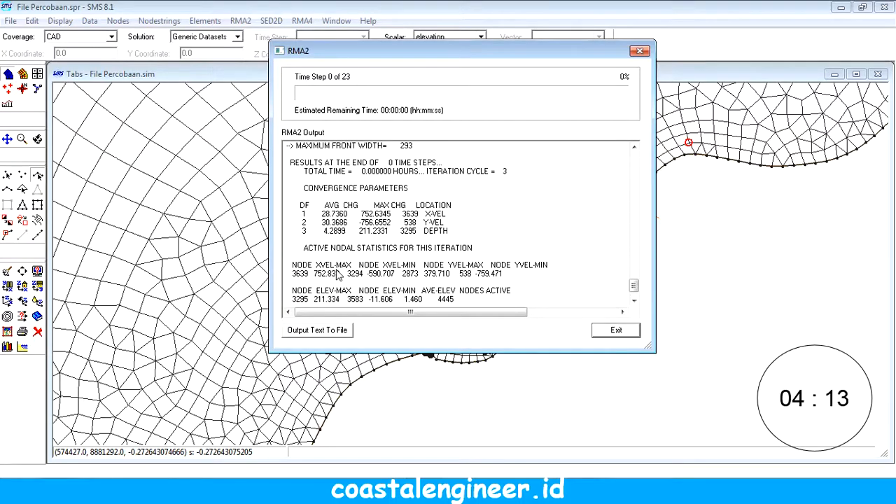
scroll(336, 273, "up", 6)
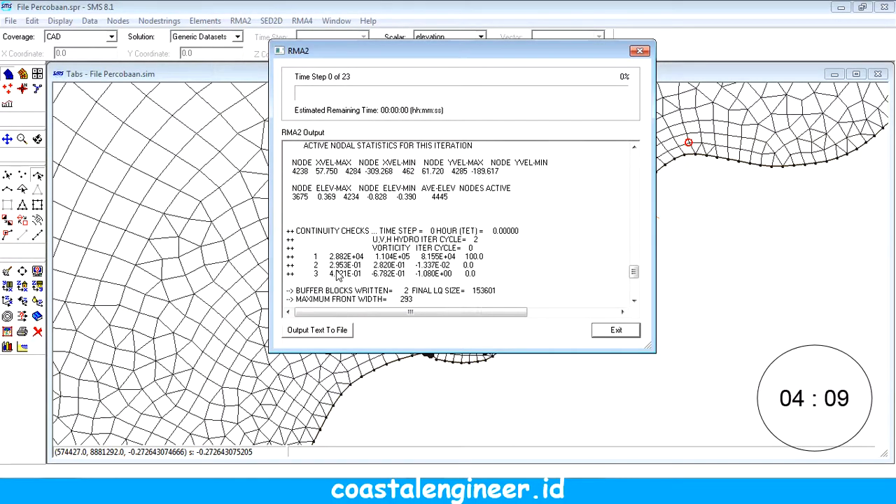
scroll(338, 275, "down", 6)
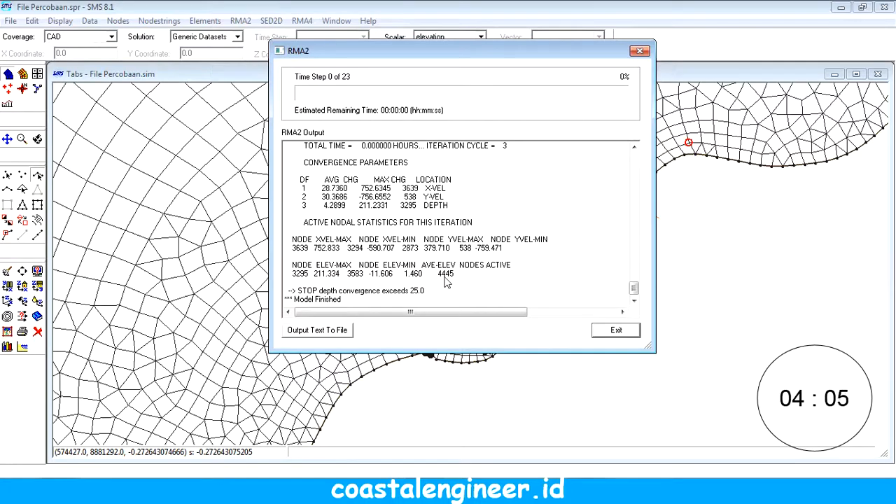
scroll(414, 285, "up", 5)
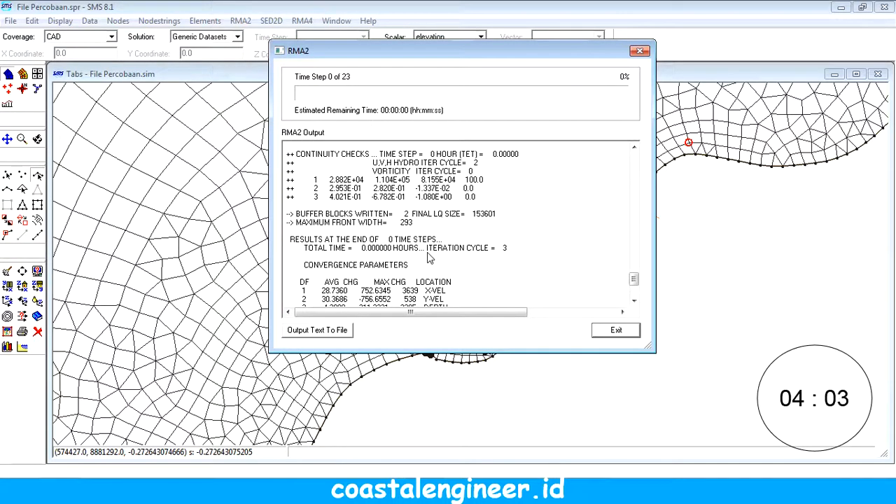
scroll(422, 242, "down", 5)
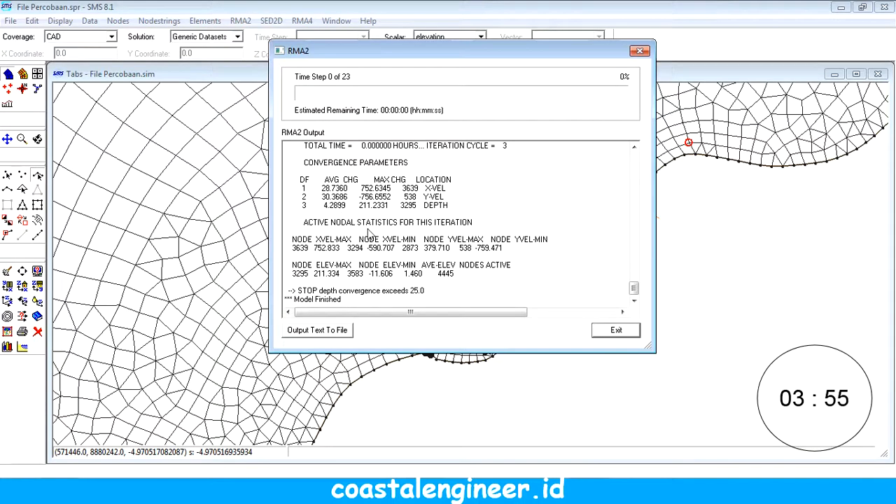
scroll(371, 234, "up", 3)
scroll(369, 235, "down", 1)
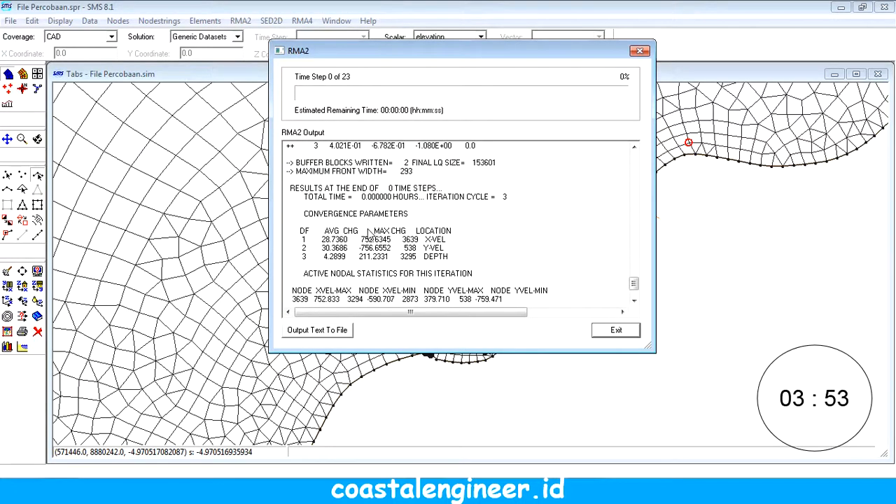
scroll(368, 235, "up", 2)
left_click(616, 330)
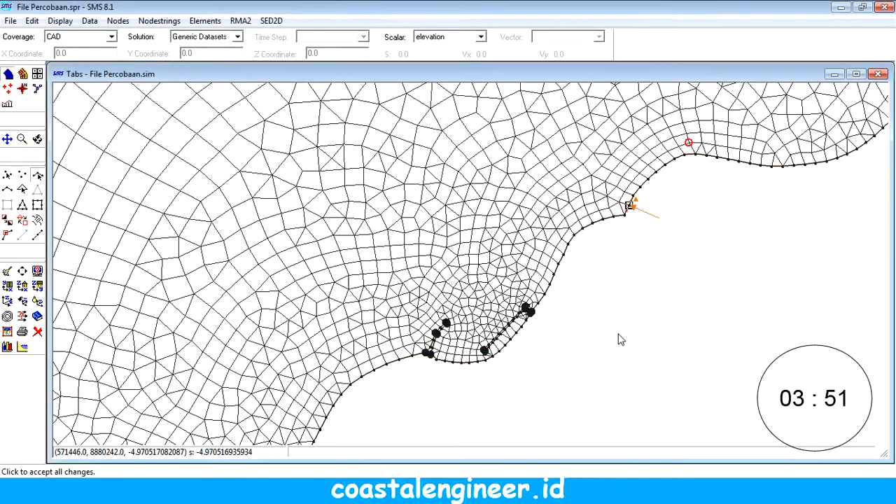
Step: Run the RMA2 model check, read the suggested fix for the low water surface elevation warning, and close the checker
left_click(243, 23)
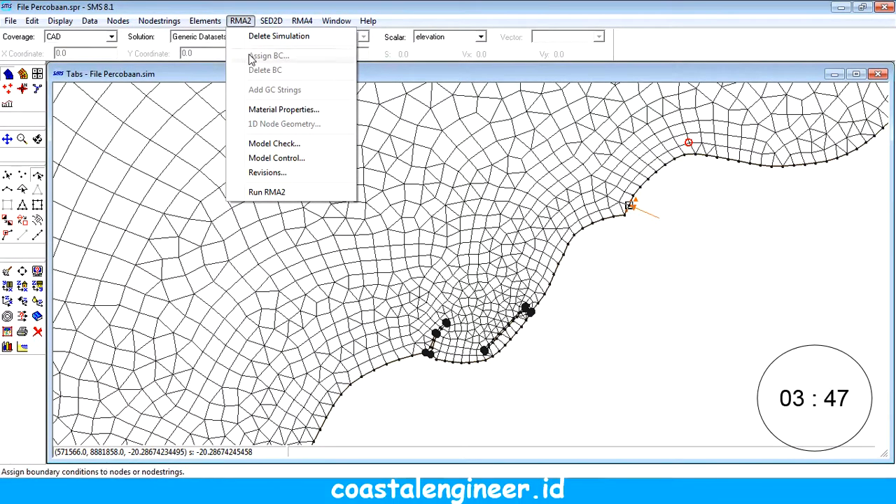
left_click(23, 271)
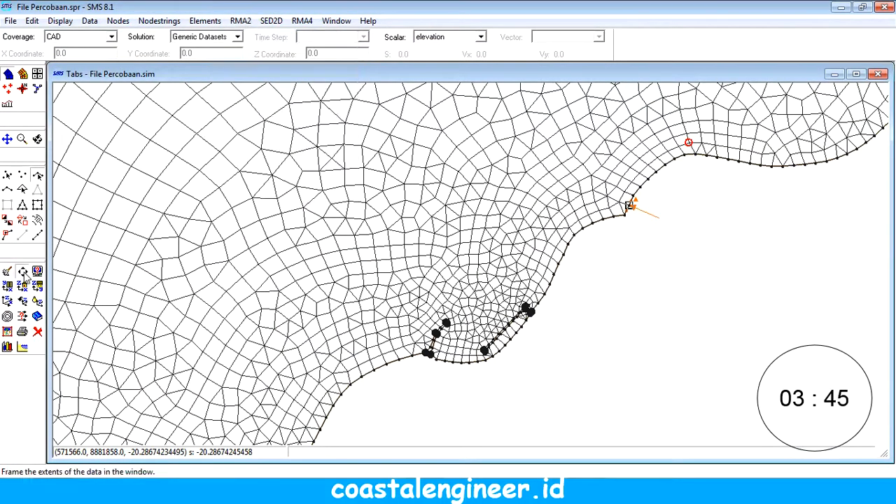
left_click(240, 21)
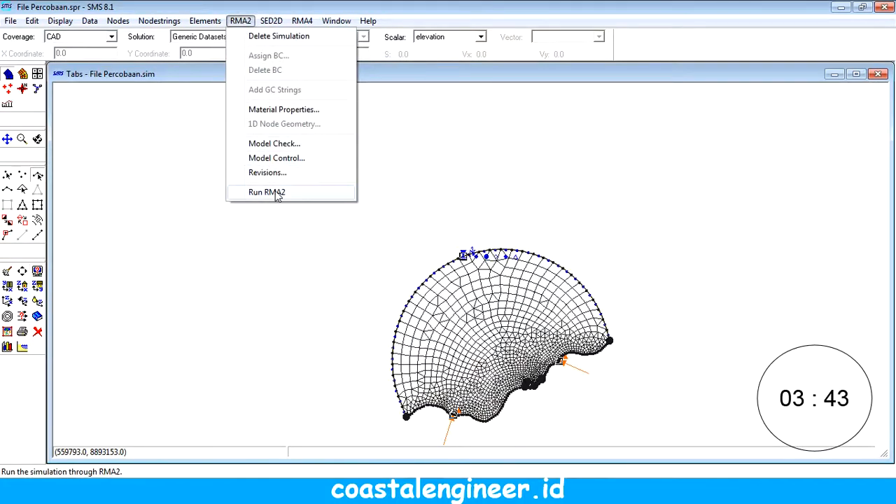
left_click(276, 143)
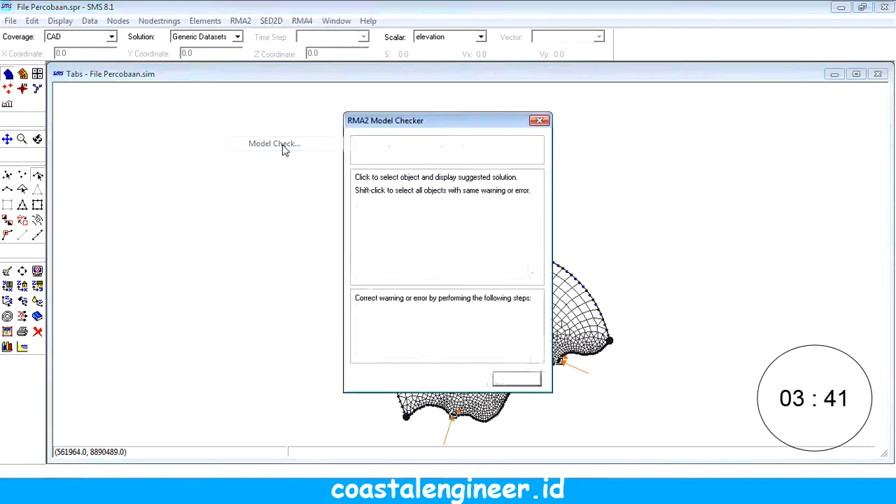
left_click(459, 378)
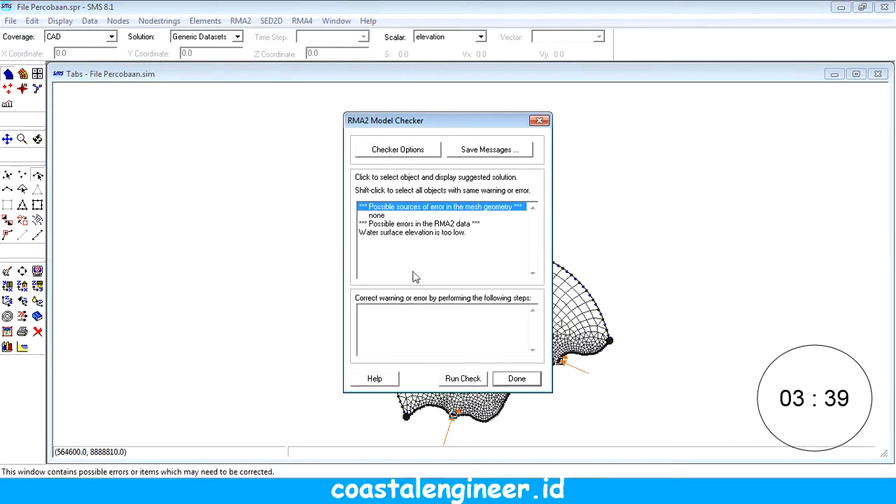
left_click(388, 233)
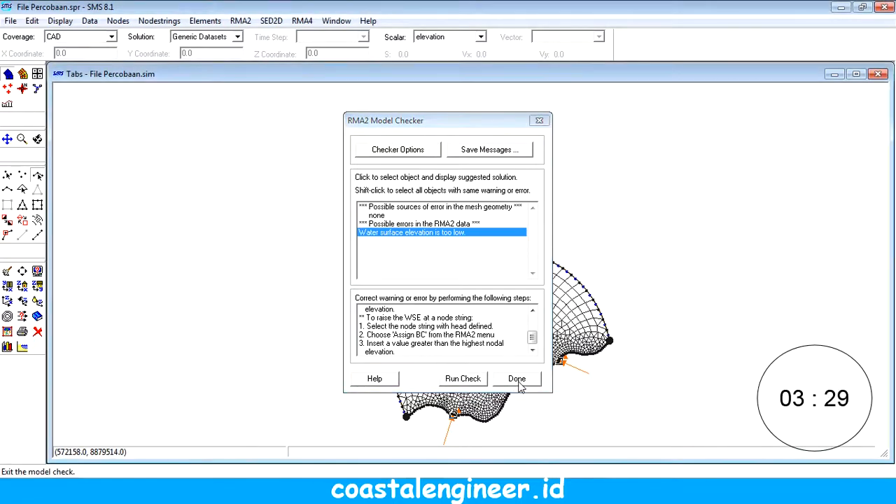
left_click(517, 377)
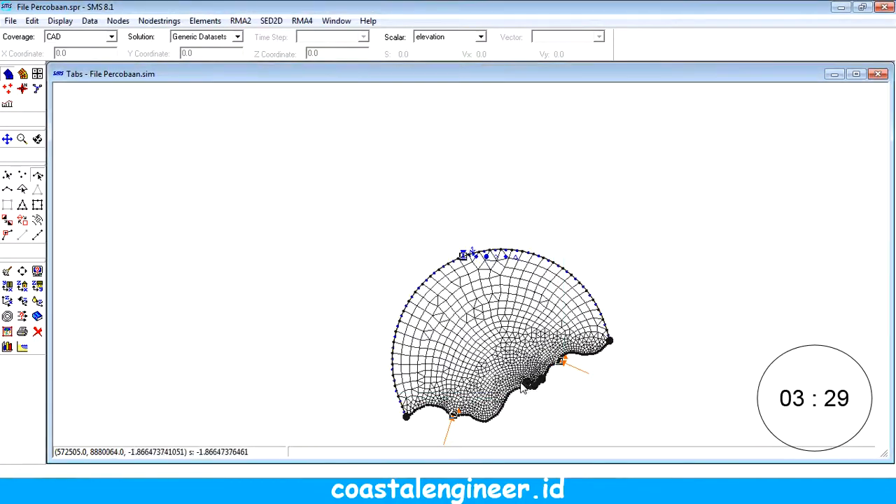
Step: Rerun RMA2 after the model check and close the run output
left_click(240, 20)
left_click(280, 192)
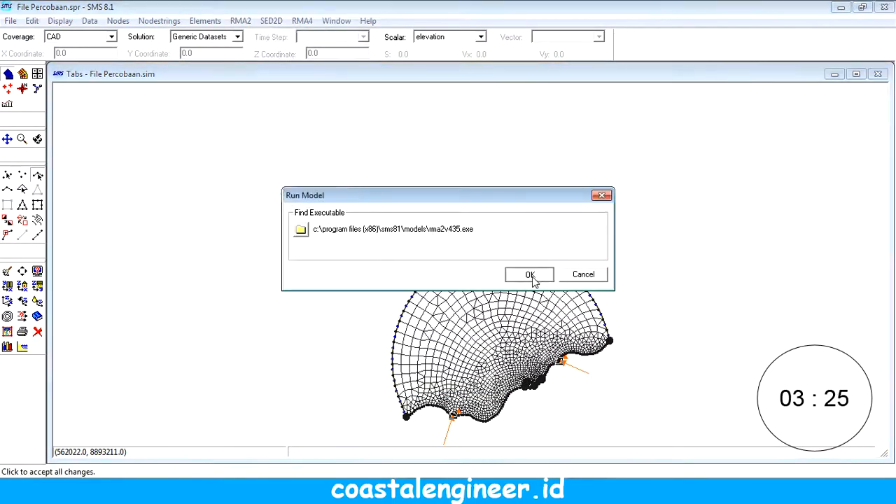
left_click(532, 273)
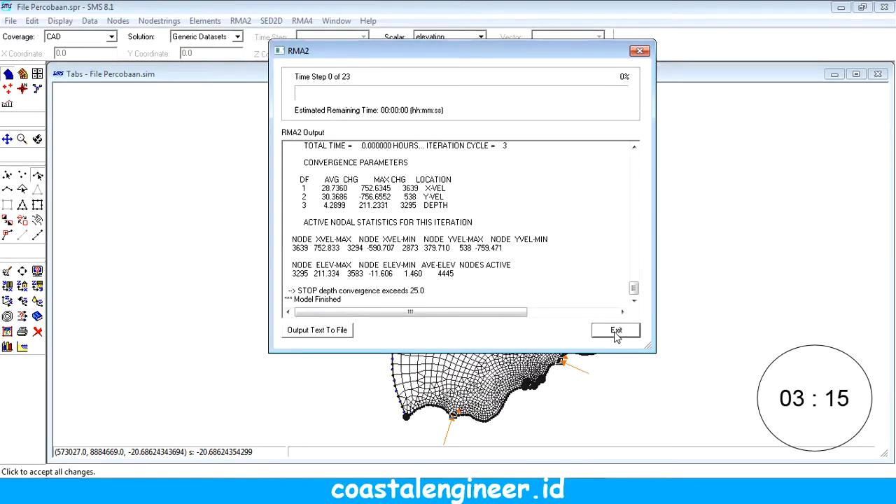
left_click(616, 331)
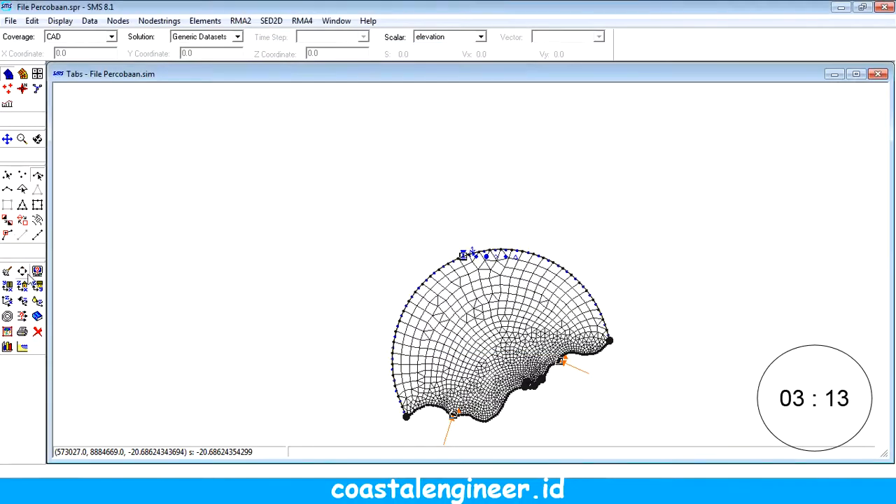
Step: Inspect the transient water surface elevation boundary condition of the offshore arc nodestring and close it without changes
scroll(380, 300, "up", 2)
left_click_drag(368, 272, 270, 135)
scroll(272, 134, "up", 2)
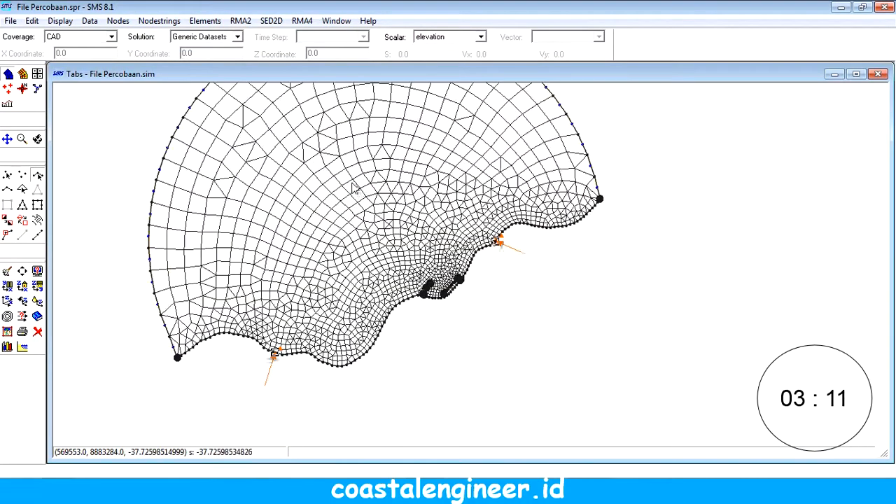
left_click_drag(355, 184, 409, 271)
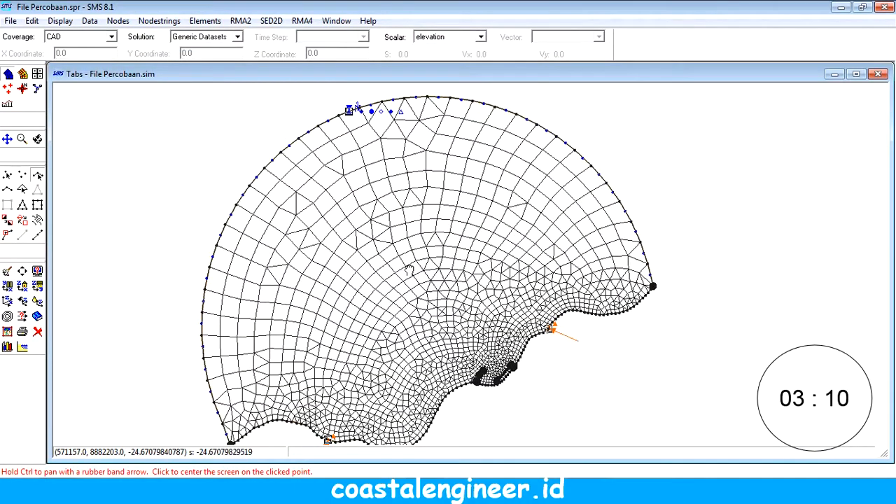
left_click(240, 21)
mouse_move(269, 23)
mouse_move(205, 21)
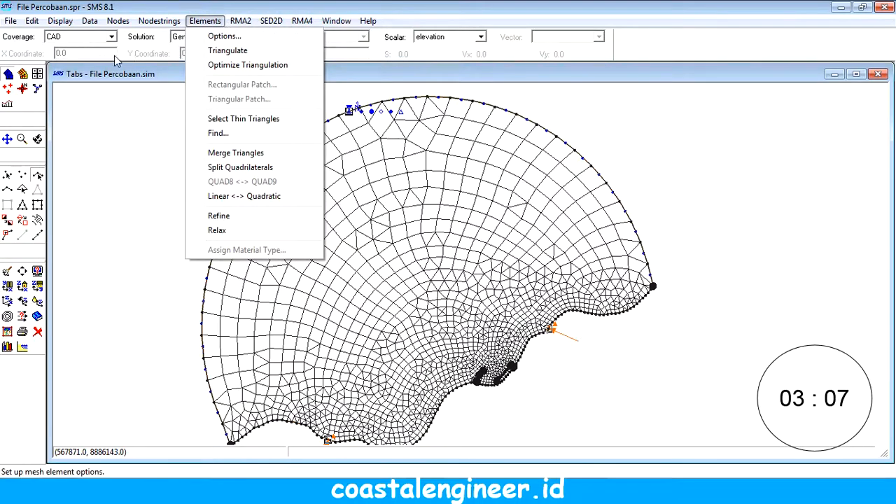
left_click(350, 109)
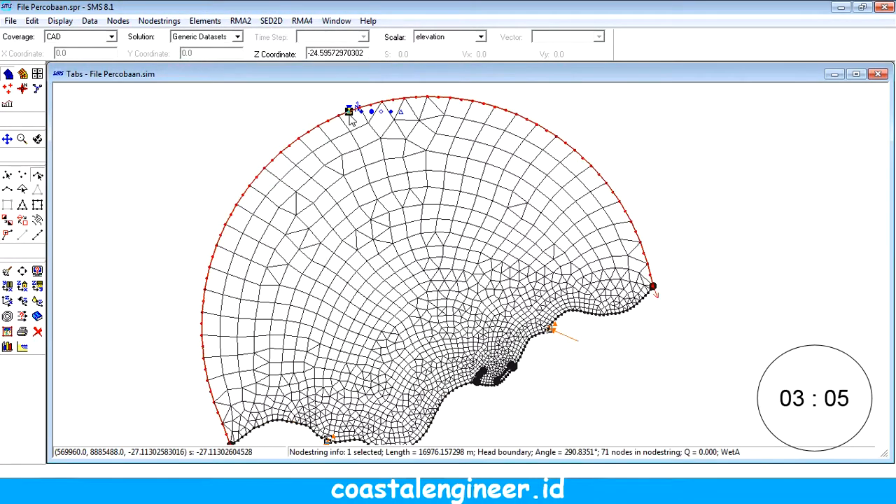
left_click(234, 21)
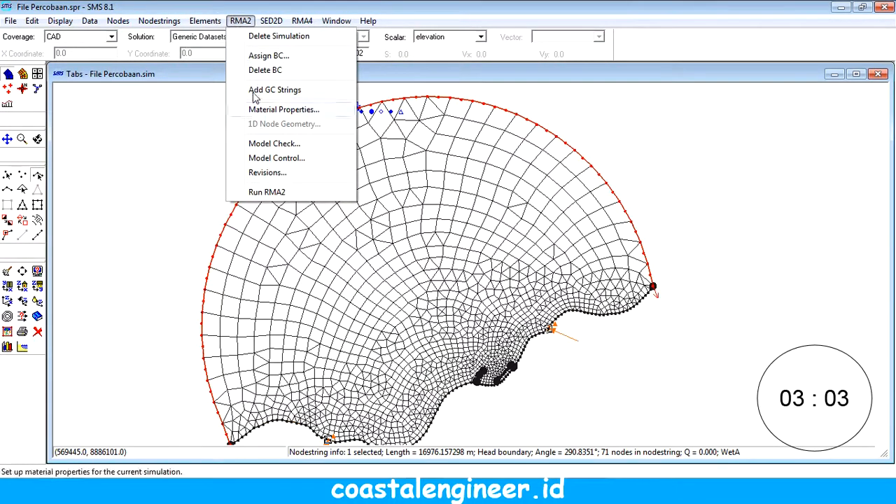
mouse_move(217, 24)
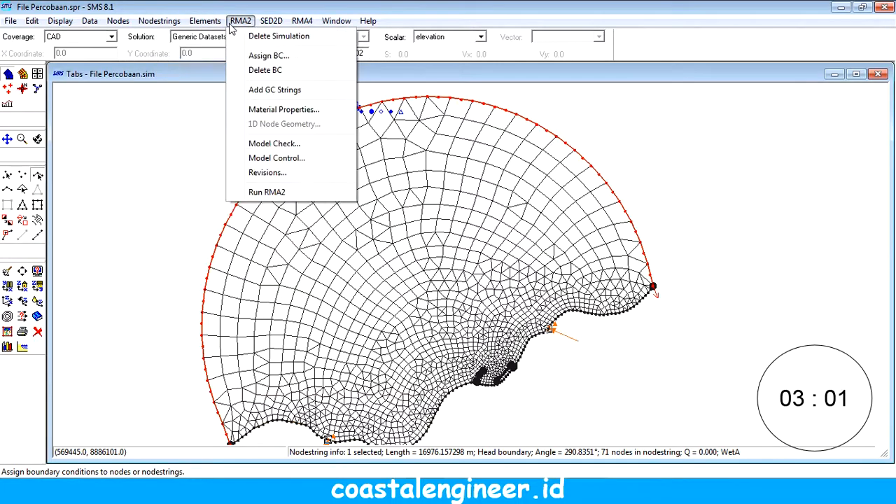
left_click(246, 57)
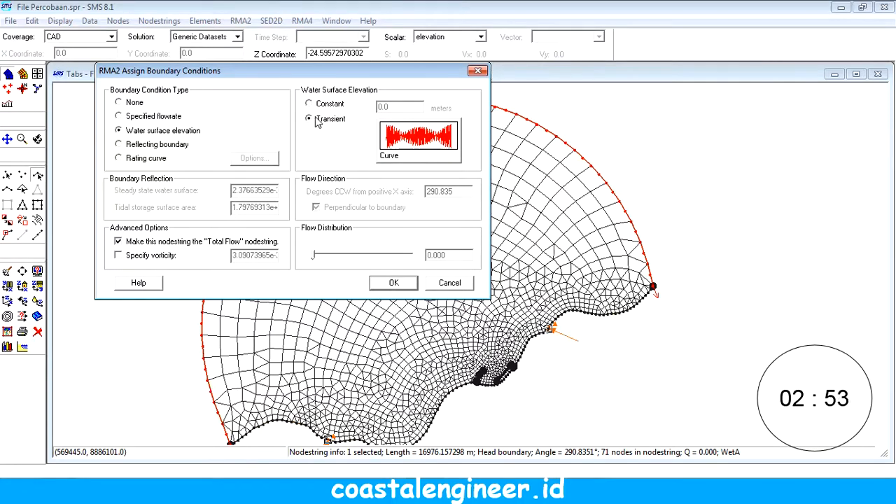
left_click(448, 282)
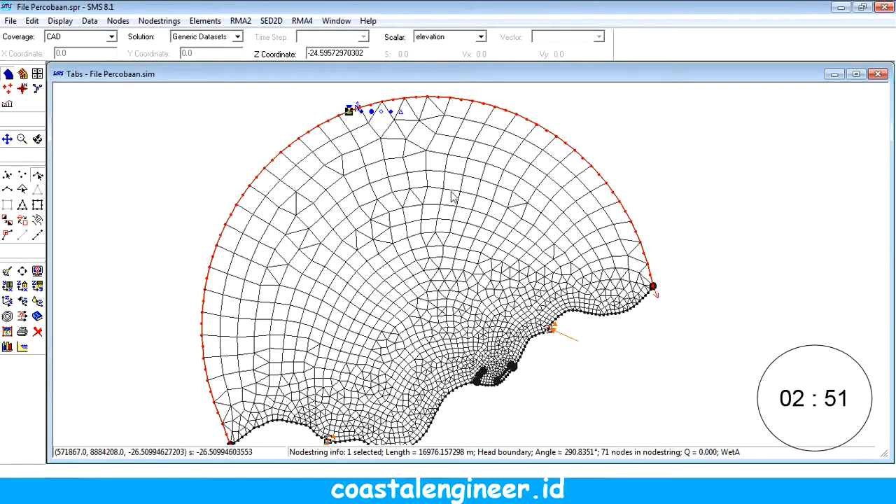
Step: Set the initial water surface for coldstart in the RMA2 model control to 5 meters
left_click(247, 24)
mouse_move(205, 21)
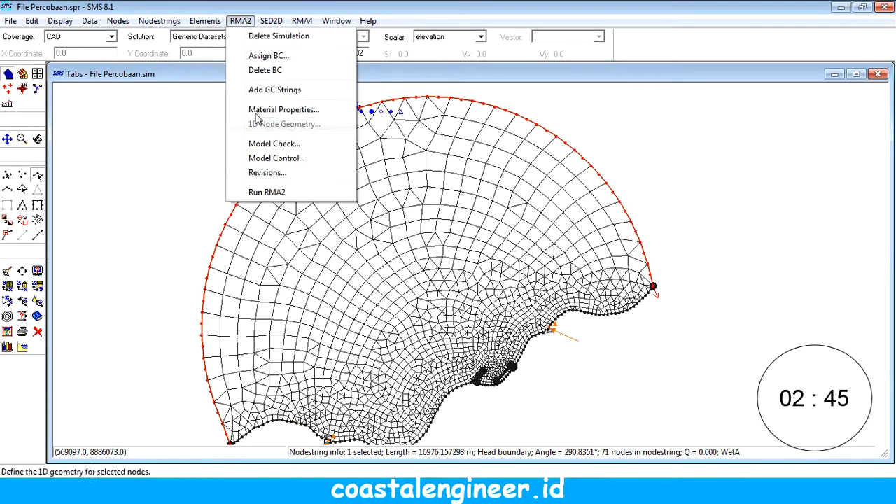
left_click(269, 172)
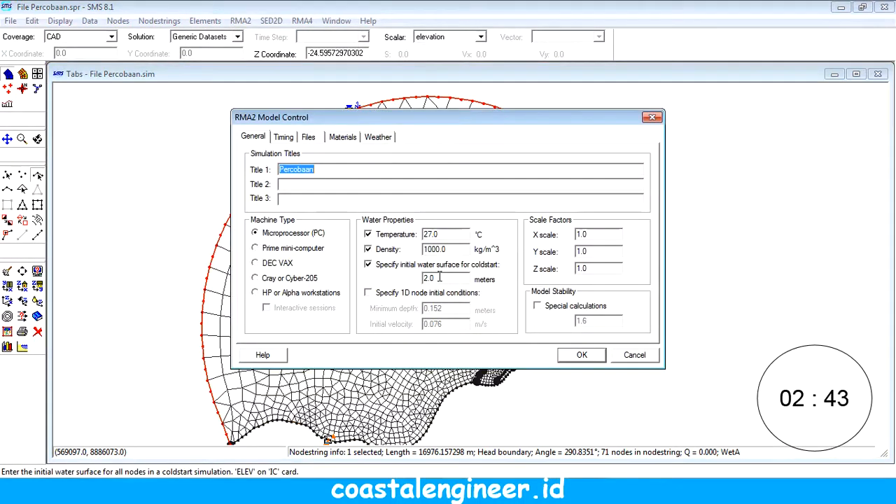
left_click_drag(435, 278, 411, 281)
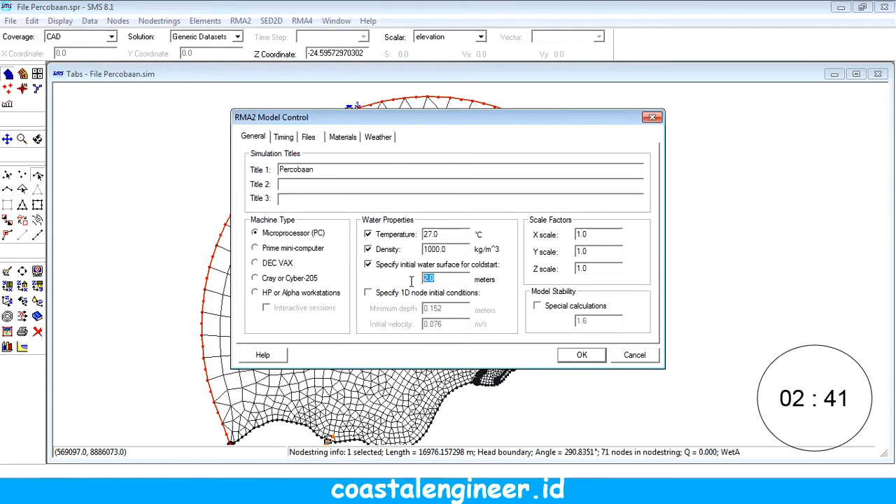
left_click(570, 353)
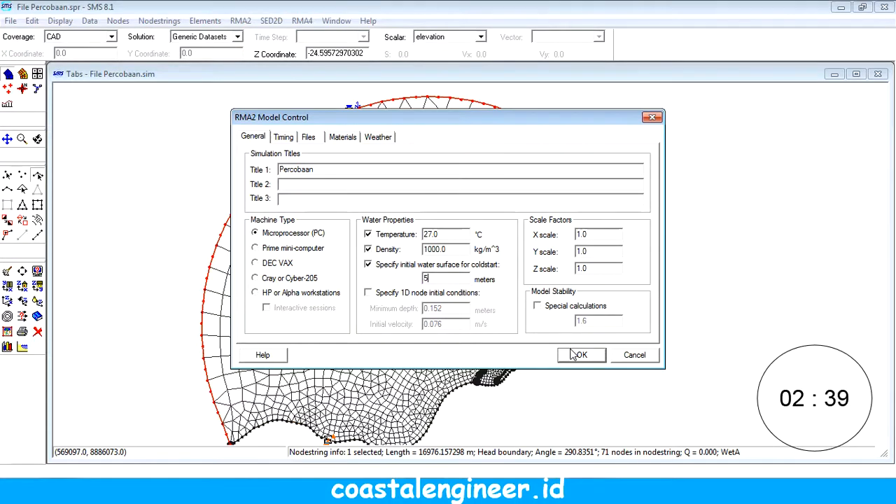
Step: Save the project, rerun RMA2 with the rma2v435.exe executable and close the run output
left_click(10, 21)
left_click(49, 48)
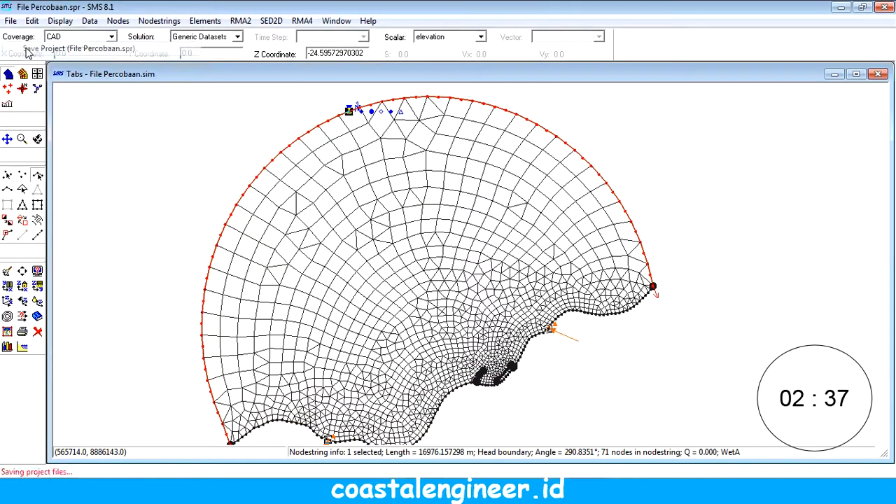
left_click(240, 20)
left_click(259, 194)
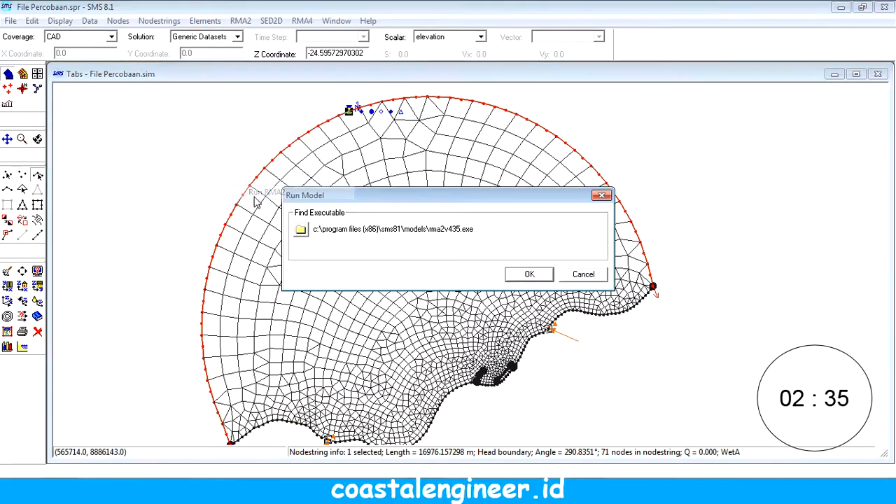
left_click(518, 274)
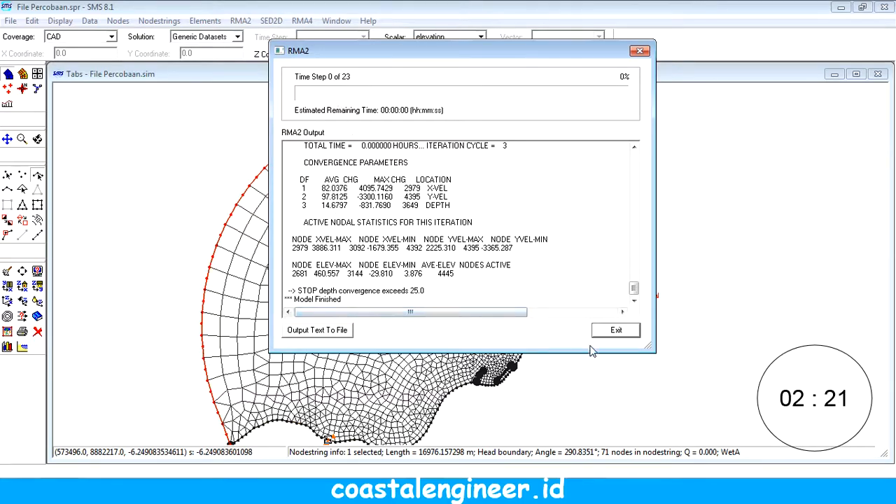
left_click(614, 330)
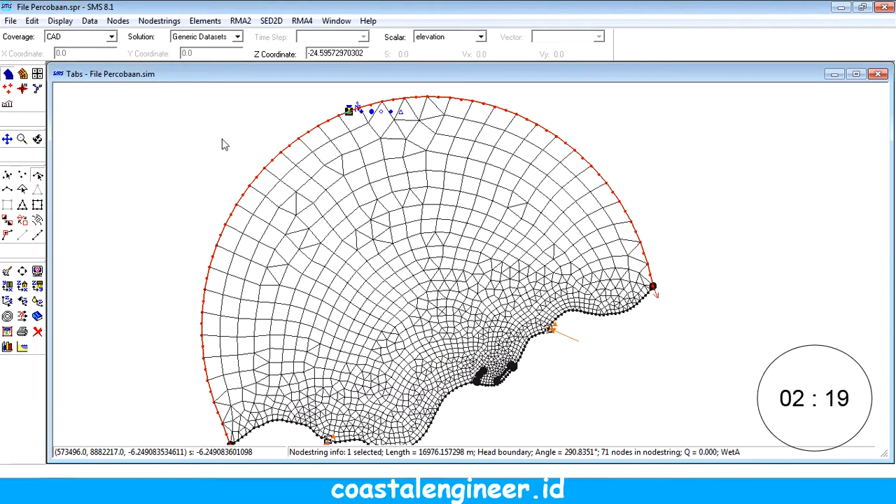
Step: Check the tidal head curve of the offshore arc nodestring and switch its water surface elevation boundary condition from transient to constant
left_click(240, 20)
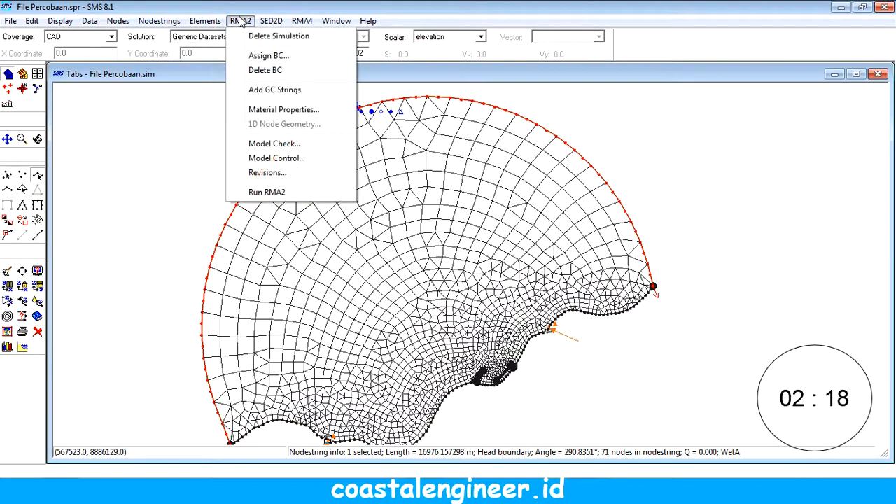
left_click(258, 56)
left_click(409, 140)
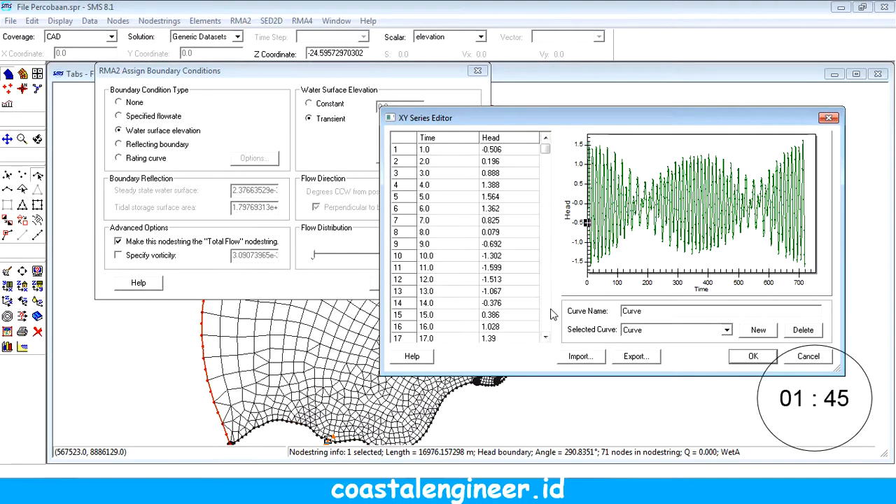
left_click(752, 356)
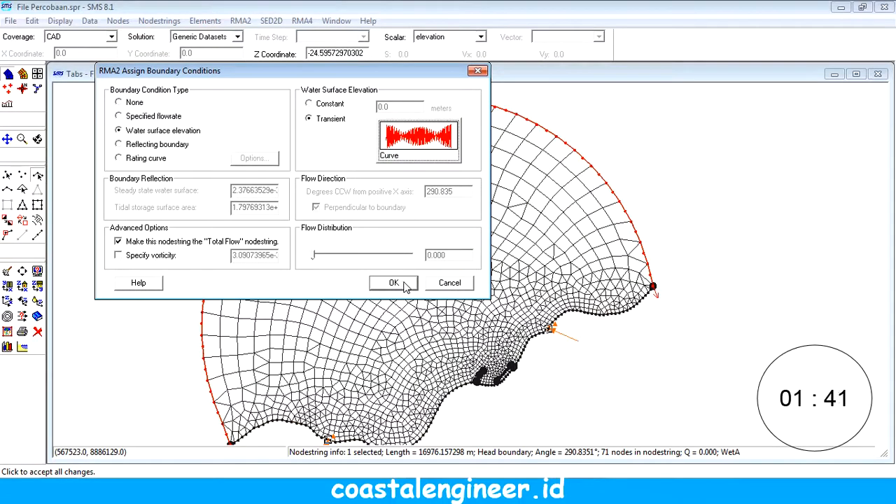
left_click(324, 105)
left_click_drag(405, 107, 347, 116)
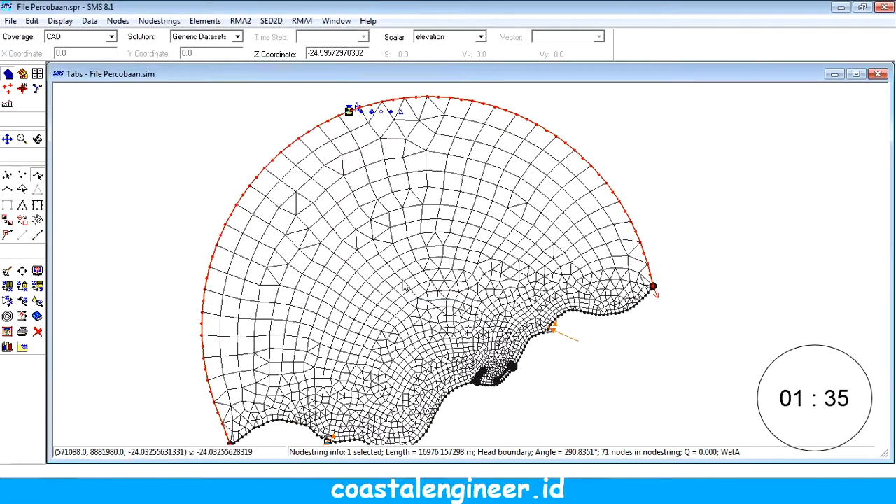
left_click(393, 282)
Step: Save the project and rerun RMA2 with the constant offshore water level, aborting the run after two time steps and closing its output
left_click(10, 20)
left_click(28, 47)
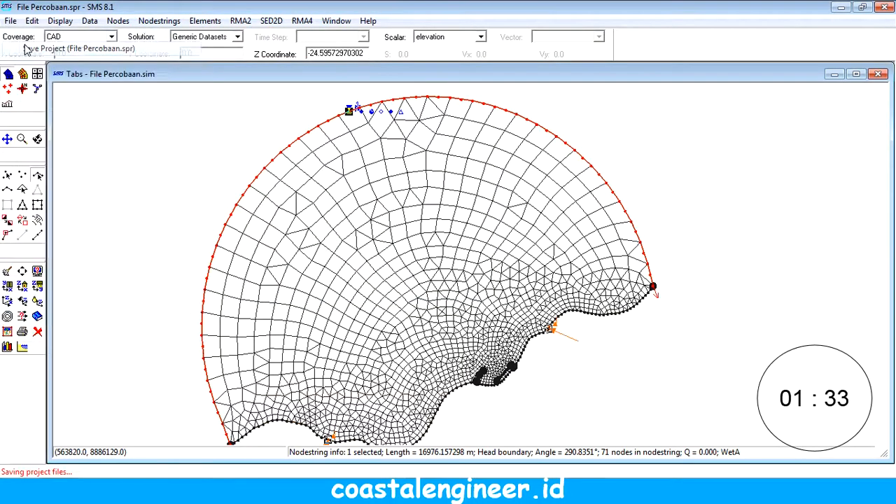
left_click(240, 21)
left_click(251, 187)
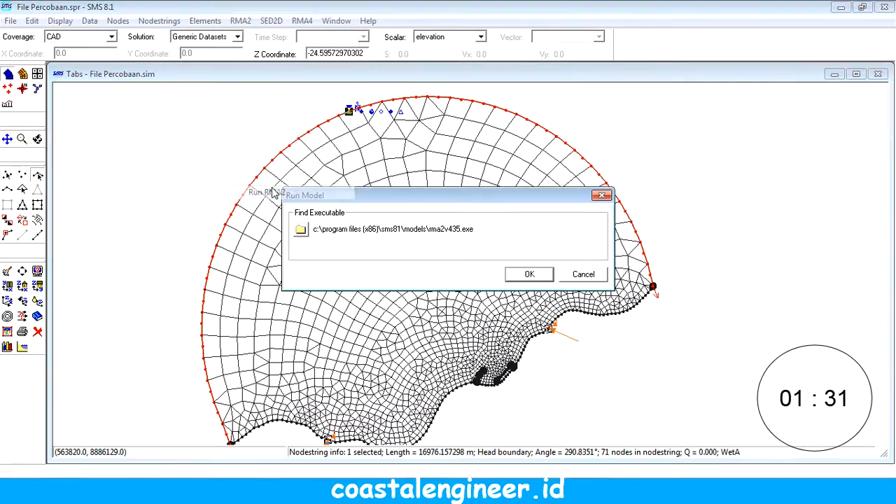
left_click(524, 273)
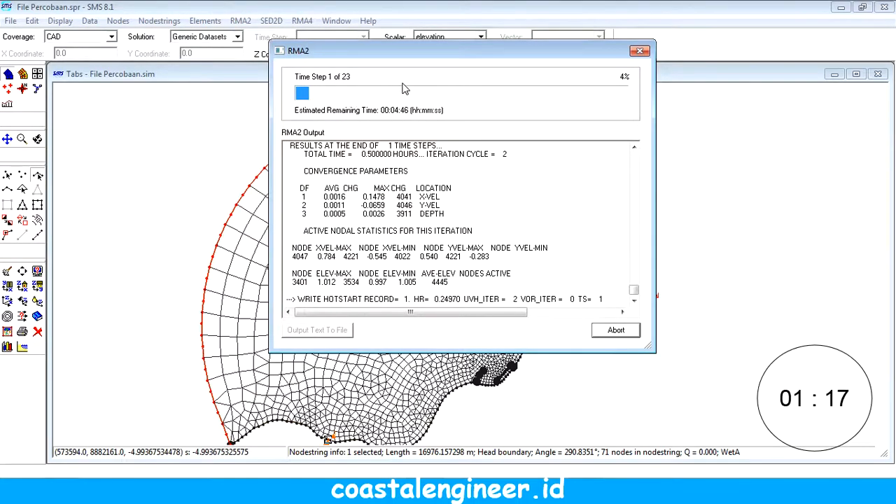
left_click(614, 334)
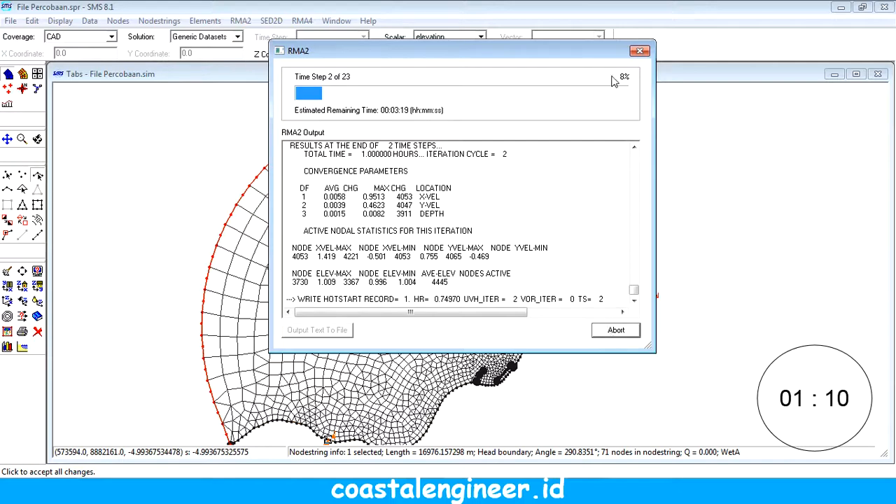
left_click(641, 51)
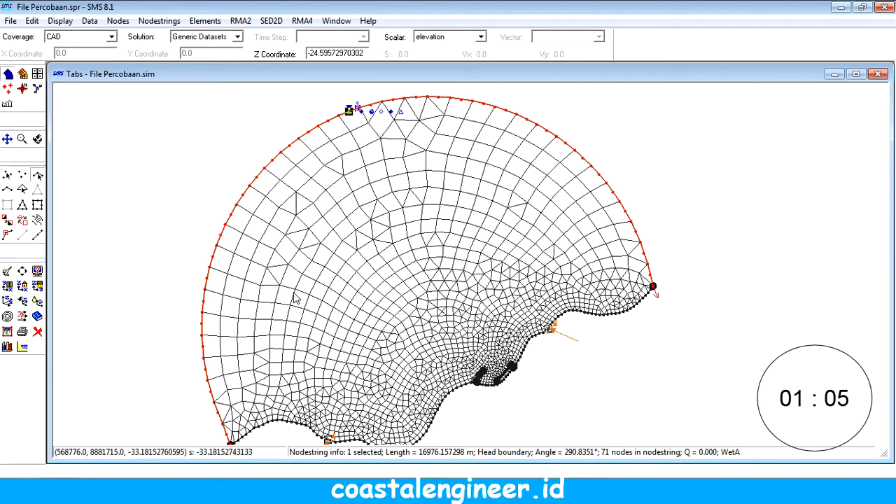
left_click(179, 219)
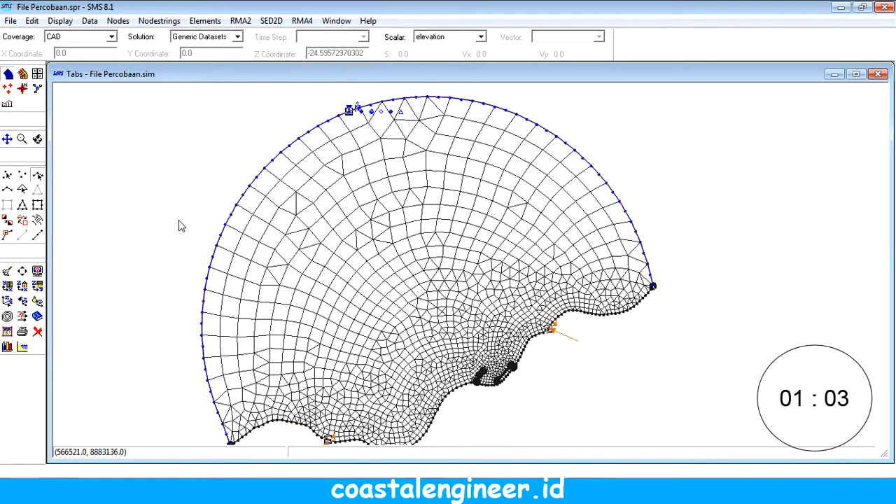
scroll(297, 243, "down", 3)
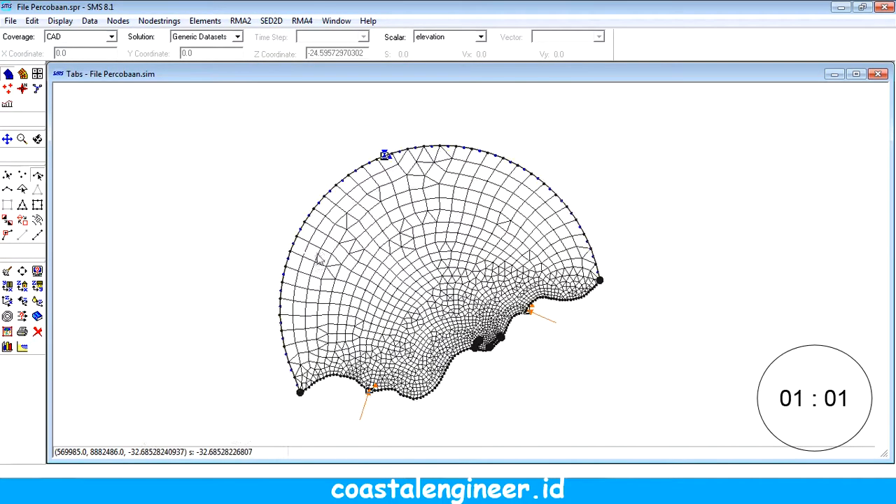
left_click(159, 21)
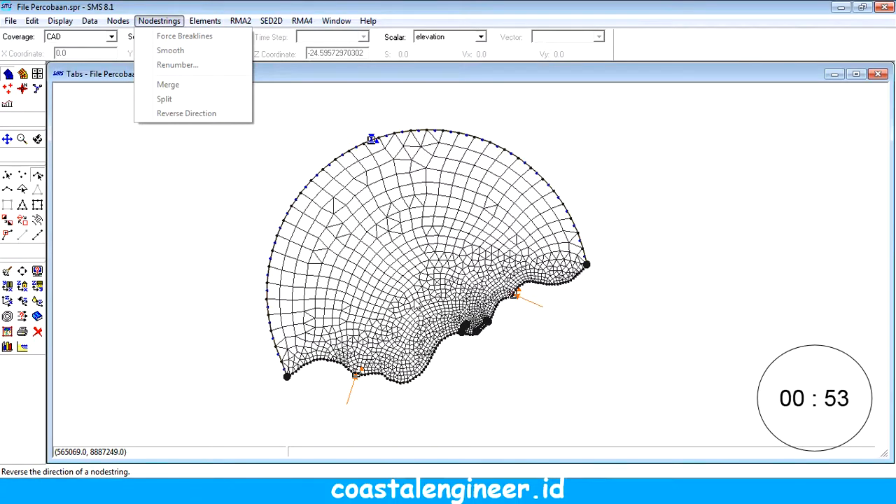
left_click(180, 316)
scroll(373, 310, "up", 1)
left_click_drag(373, 310, 403, 320)
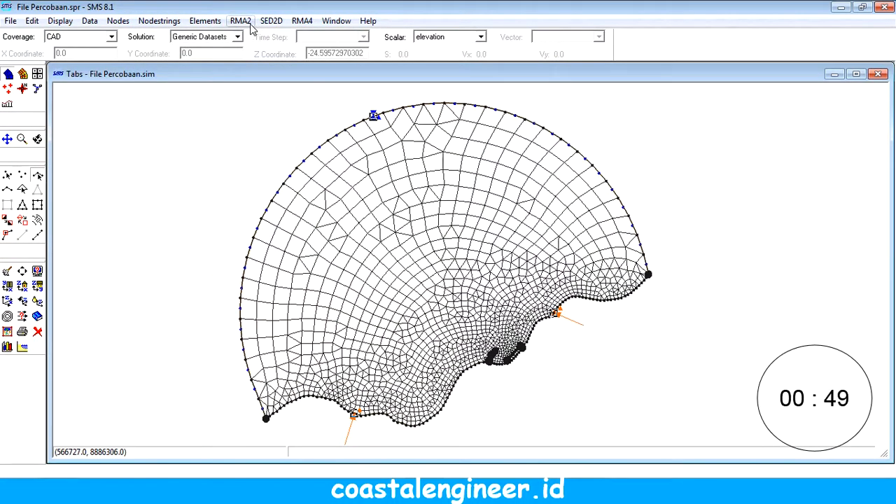